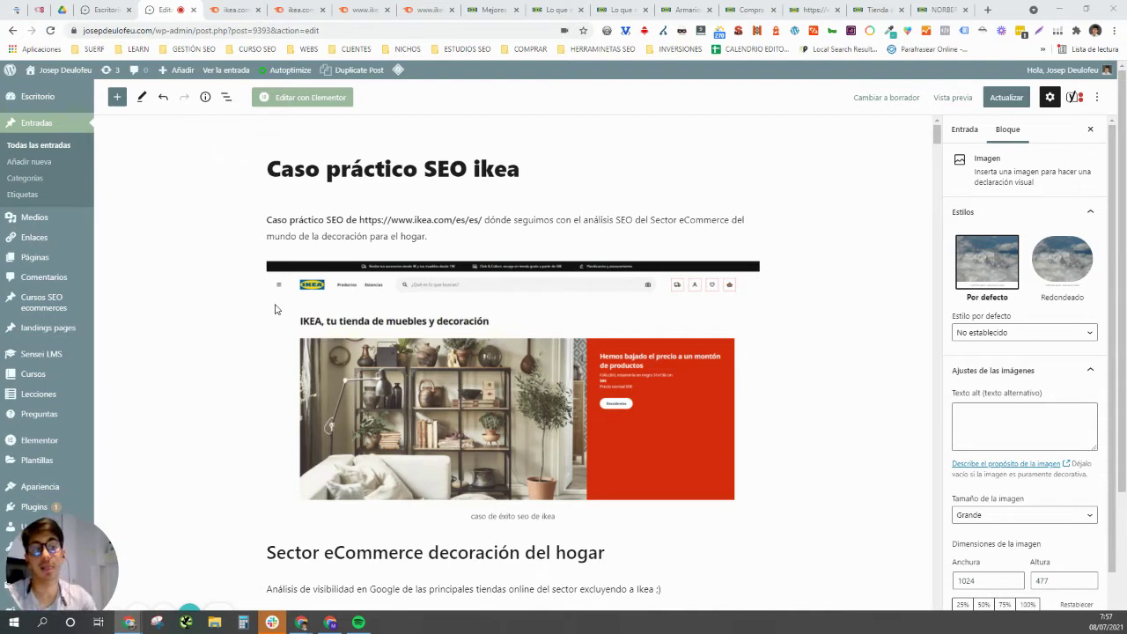
left_click_drag(35, 567, 88, 498)
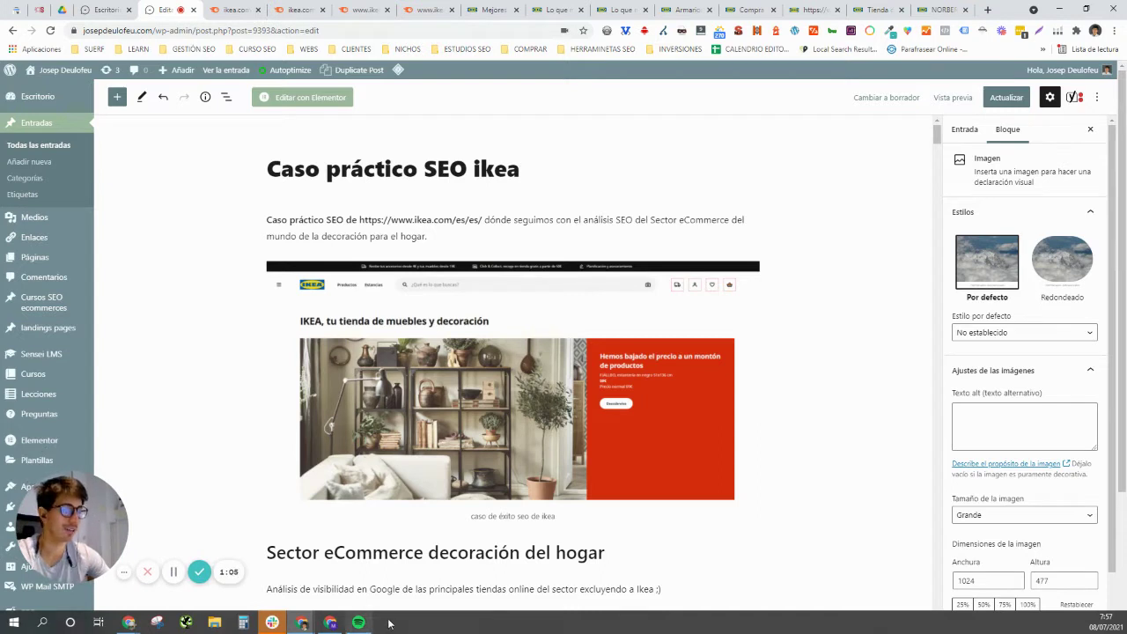
left_click(123, 574)
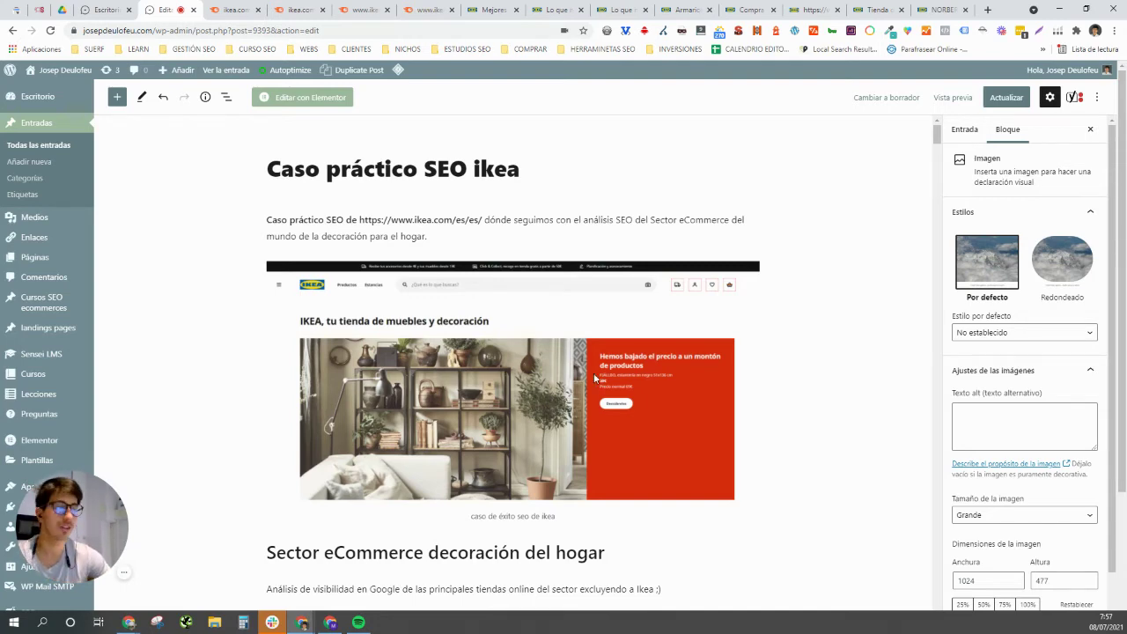
Review the Ikea SEO case study draft from its introduction through the sector visibility chart and instructions to the keyword analysis section.
scroll(708, 320, "down", 1)
scroll(708, 320, "down", 3)
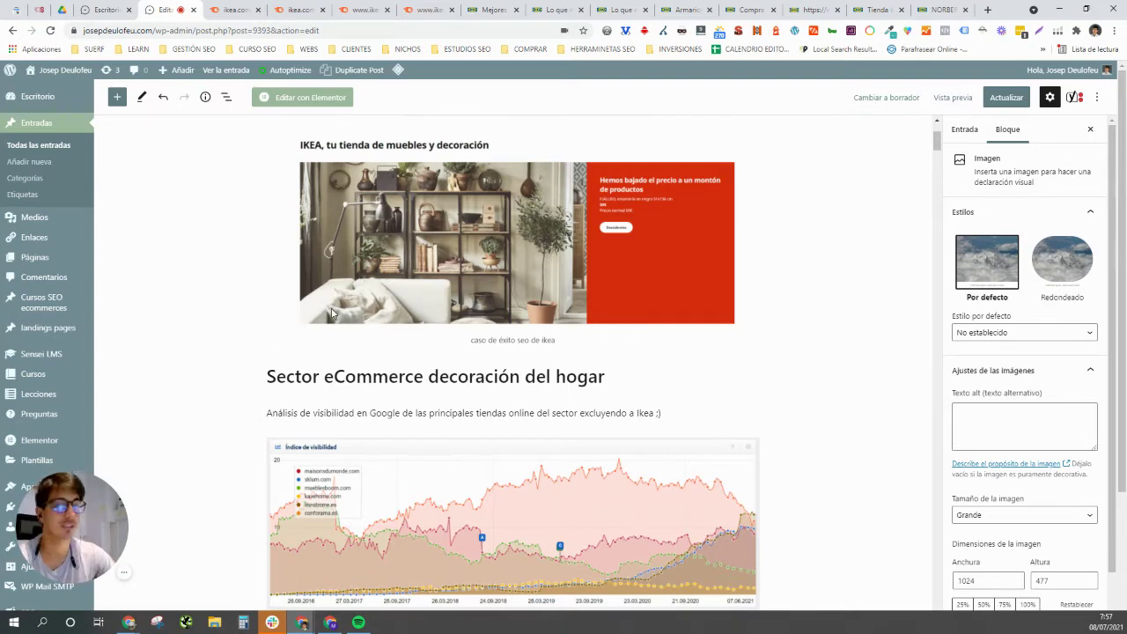
scroll(453, 259, "down", 6)
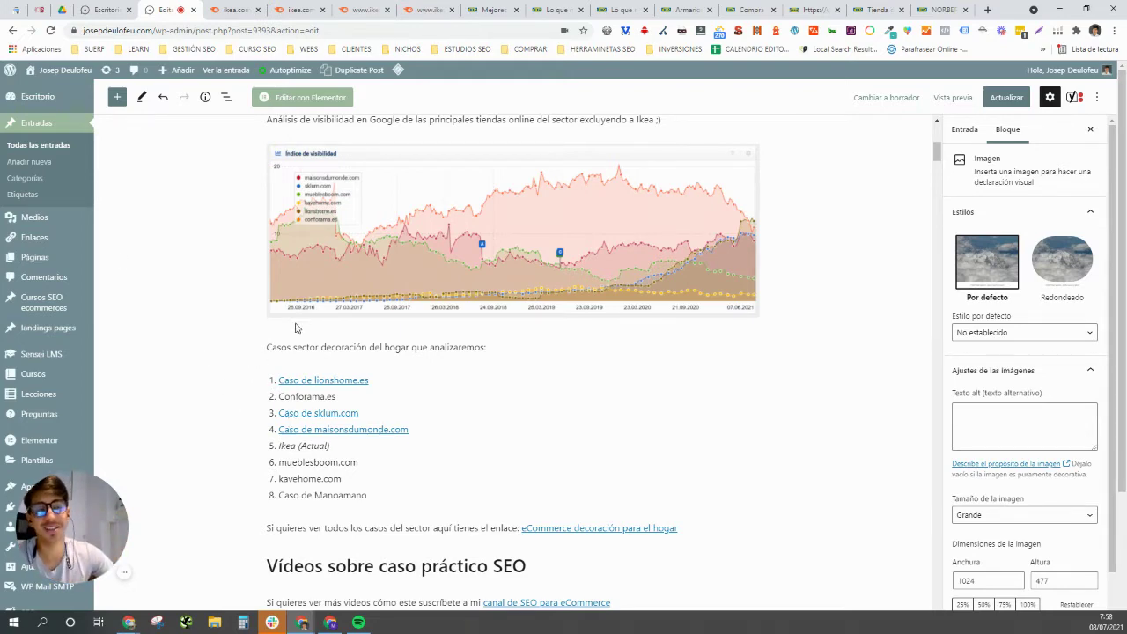
scroll(447, 362, "down", 3)
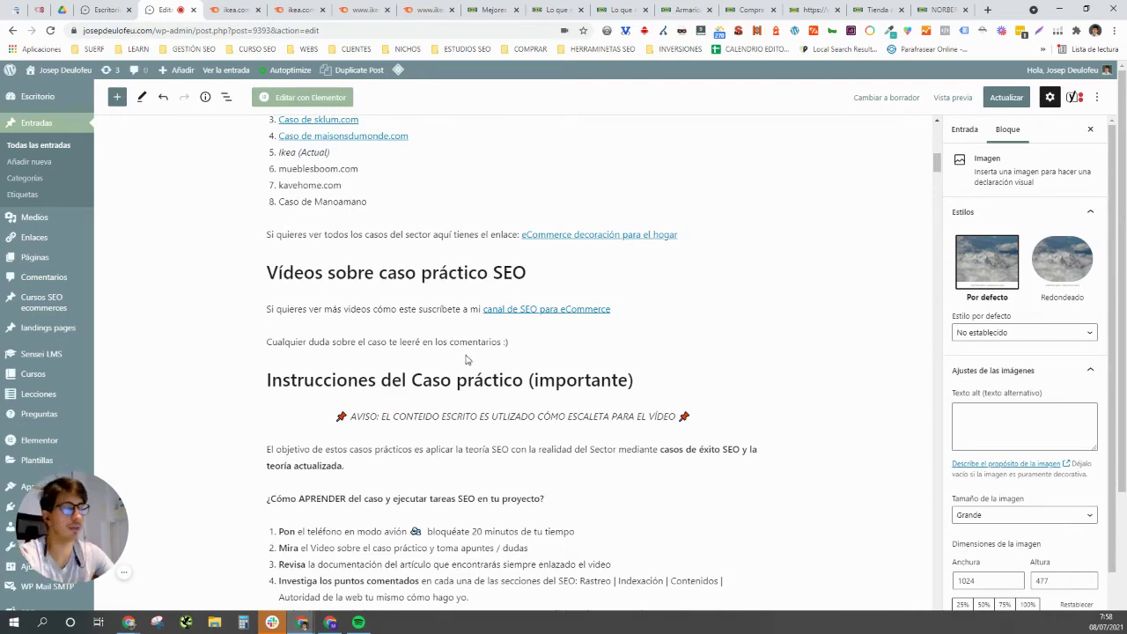
scroll(449, 343, "down", 3)
scroll(455, 353, "down", 3)
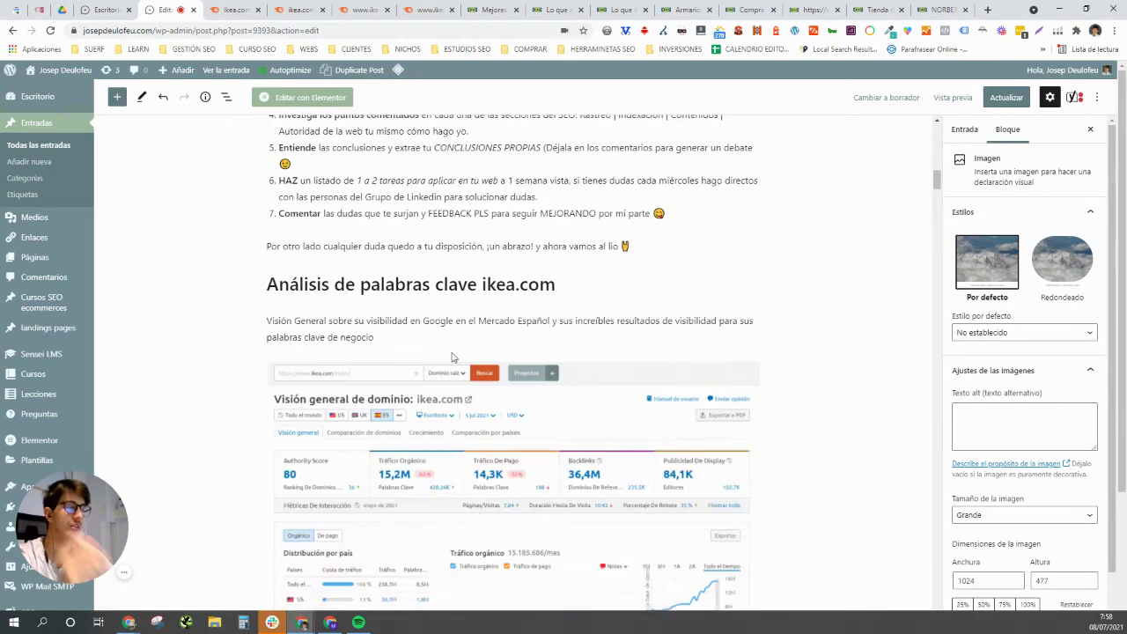
Switch to the Semrush domain overview for ikea.com and examine its worldwide traffic and organic keyword trends.
left_click(234, 7)
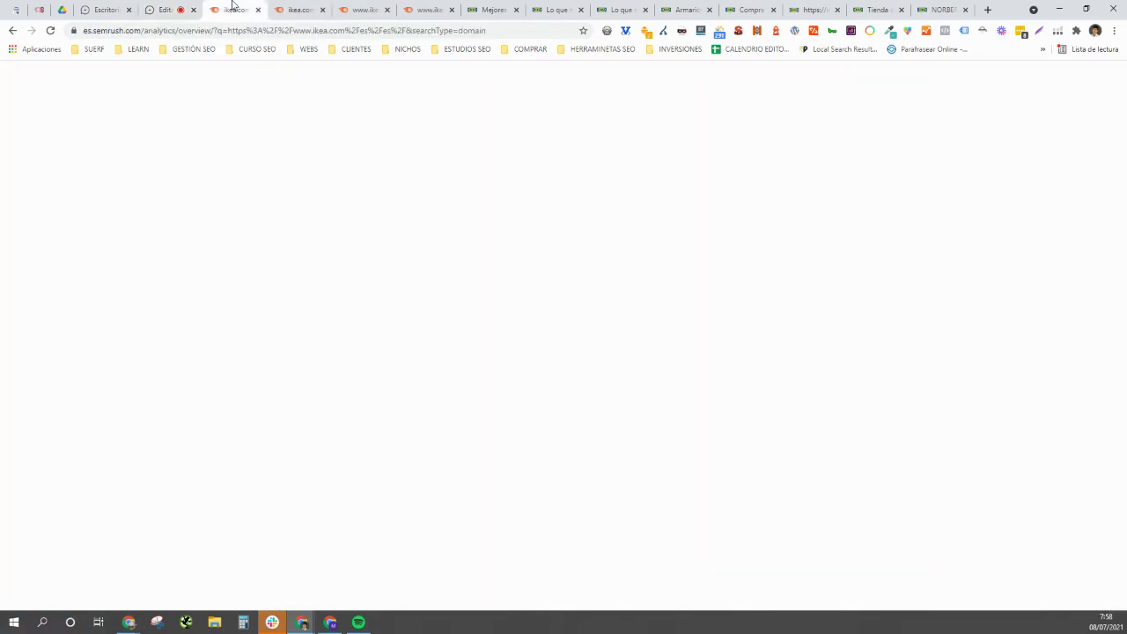
scroll(454, 229, "up", 3)
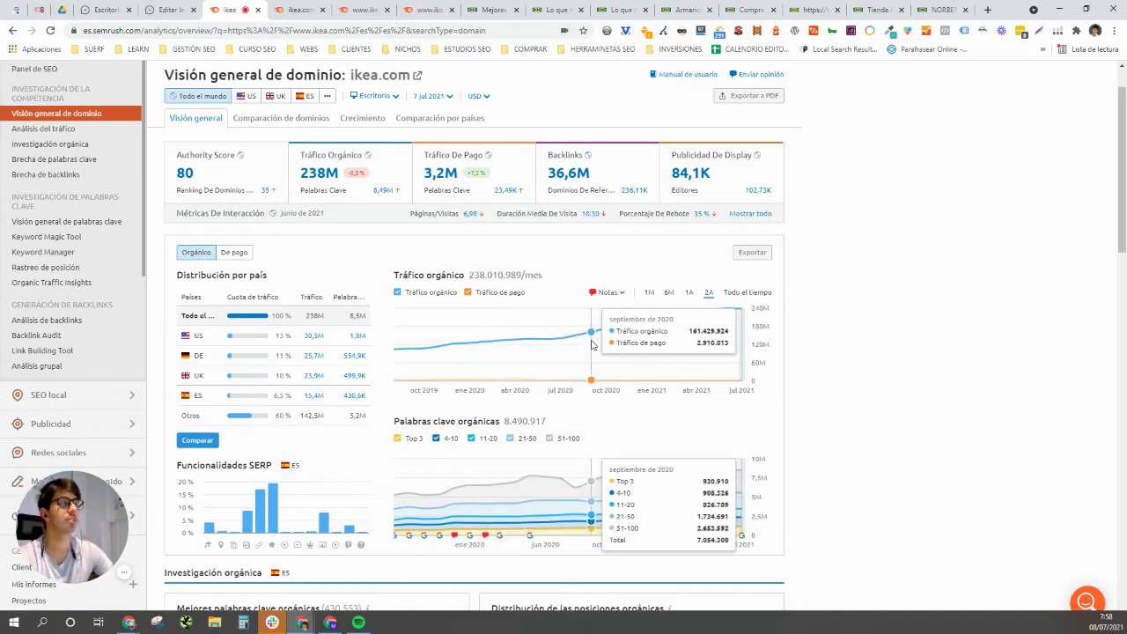
Return to the WordPress draft and review the Ikea SEO strategy and branded keyword tables through to the Armarios category case.
left_click(169, 10)
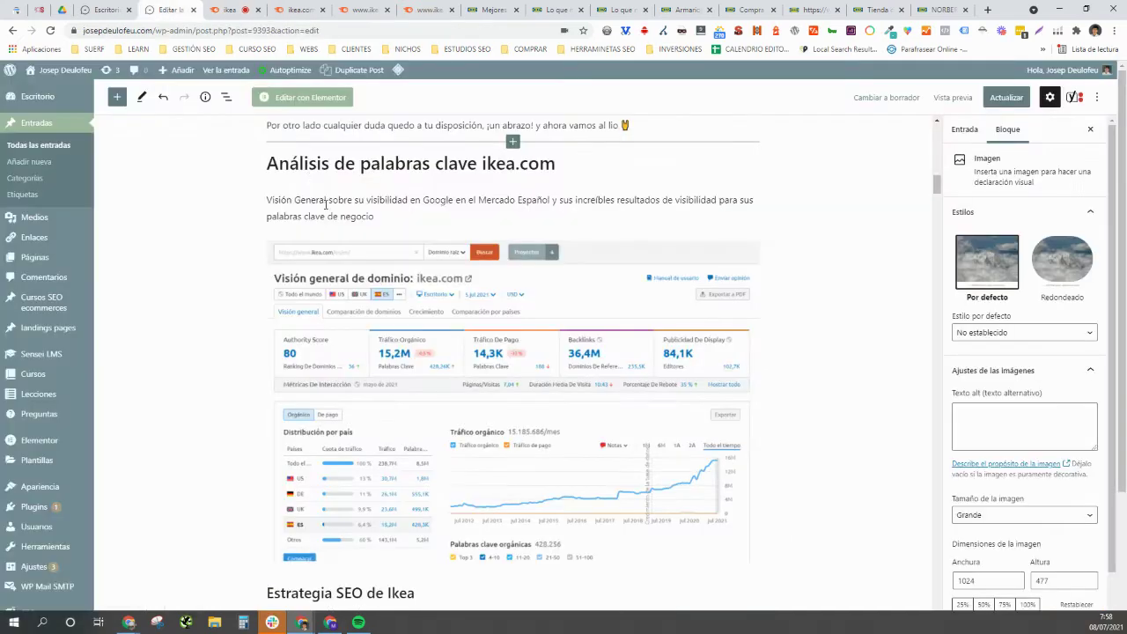
scroll(395, 300, "down", 3)
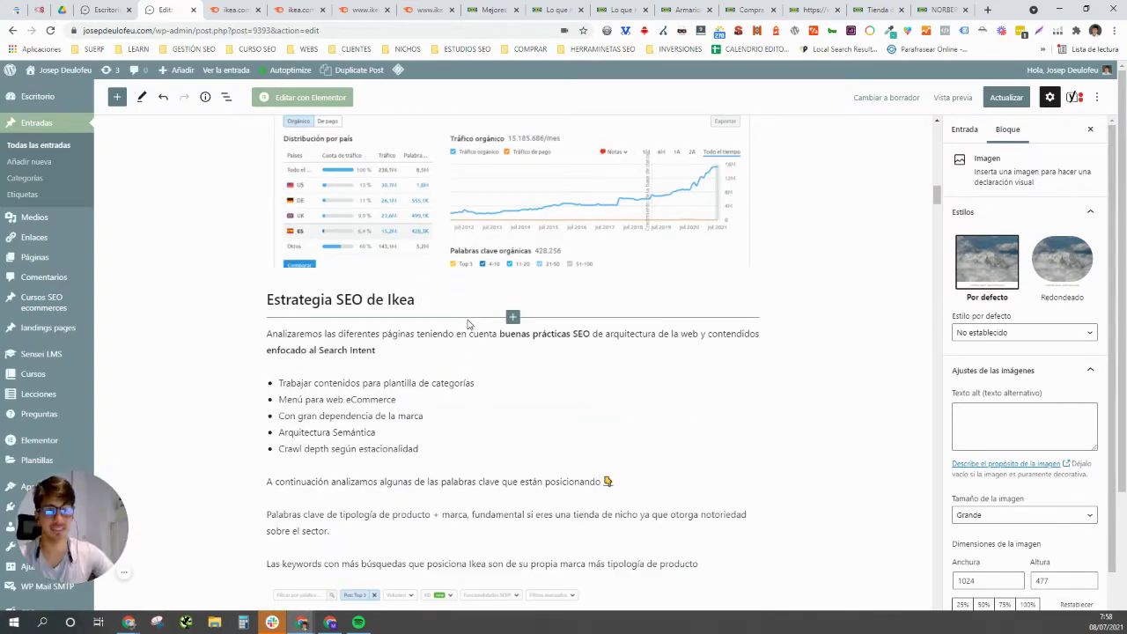
scroll(523, 313, "down", 1)
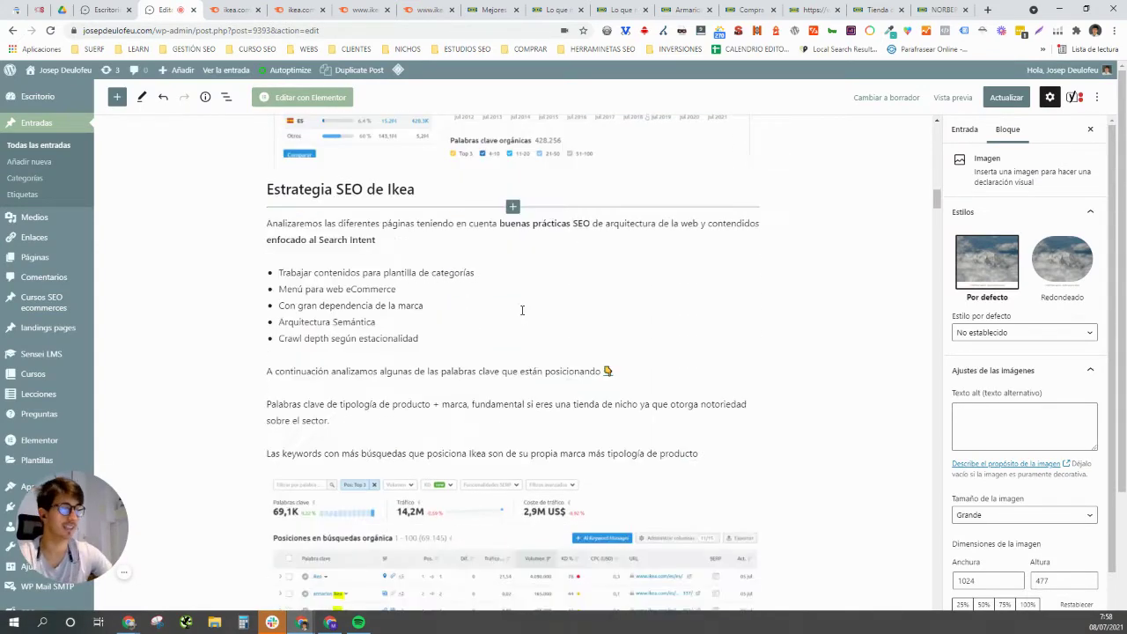
scroll(522, 310, "down", 2)
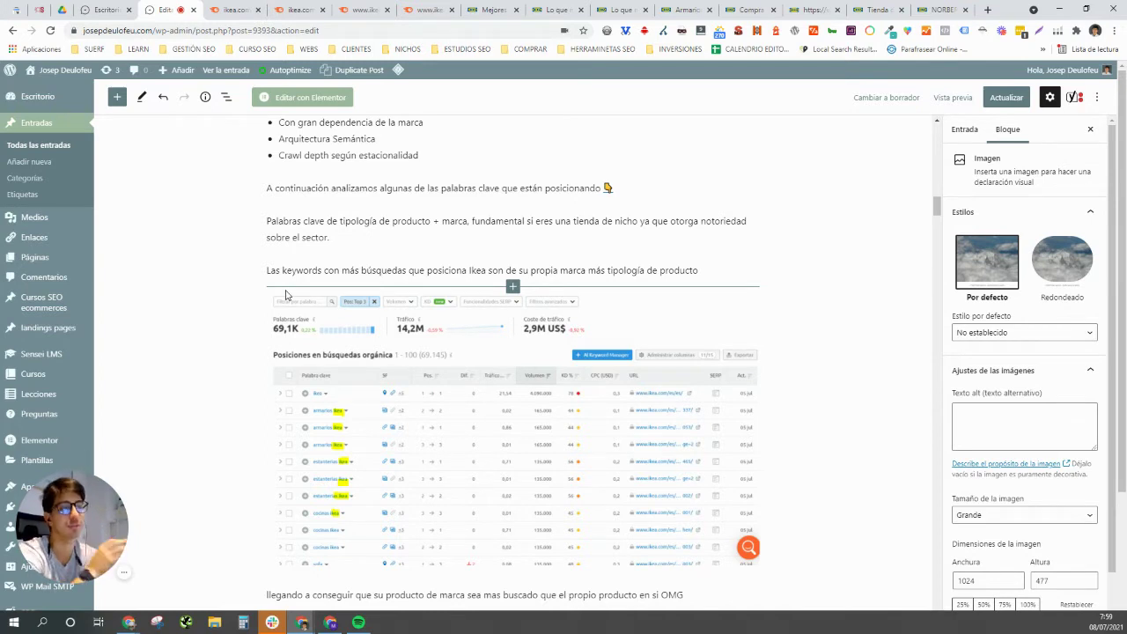
scroll(285, 295, "down", 3)
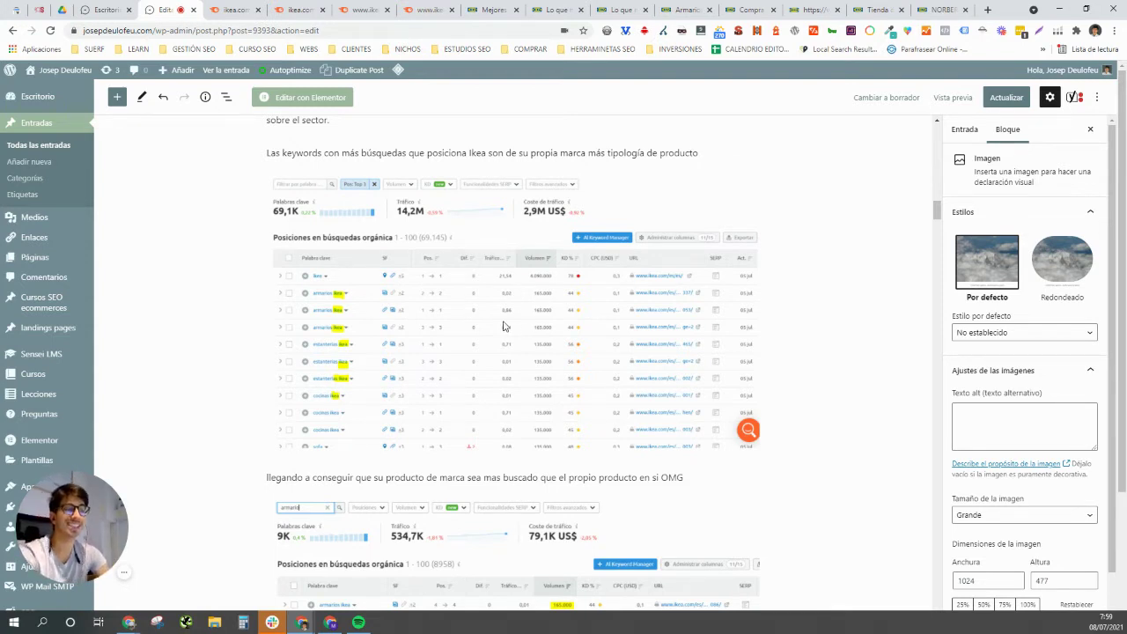
scroll(255, 440, "down", 3)
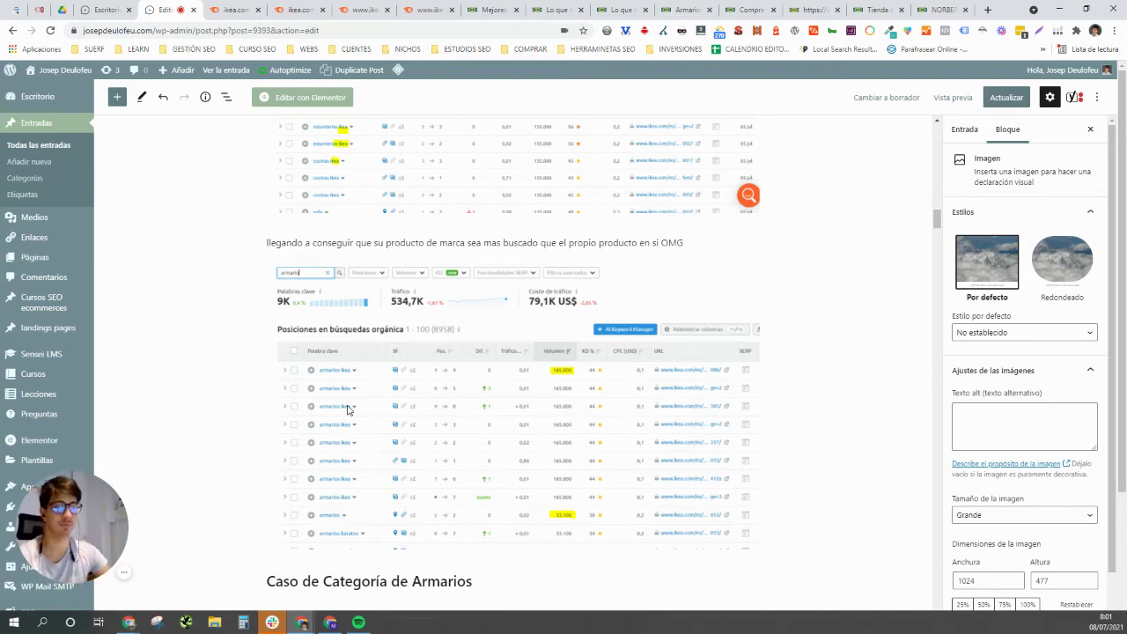
scroll(369, 414, "down", 5)
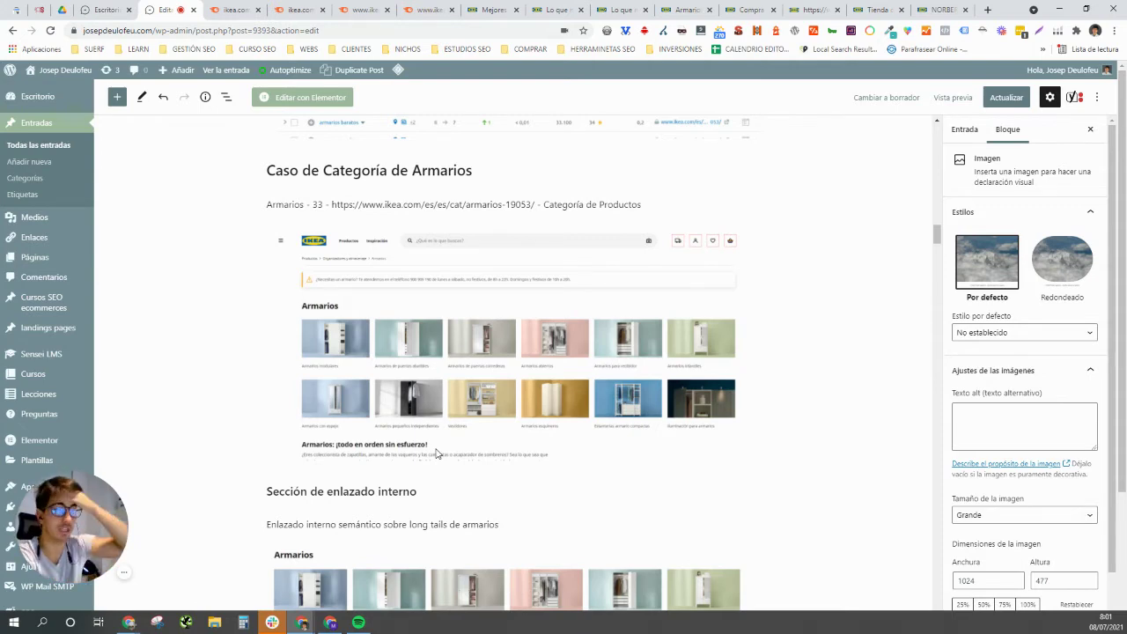
left_click(280, 8)
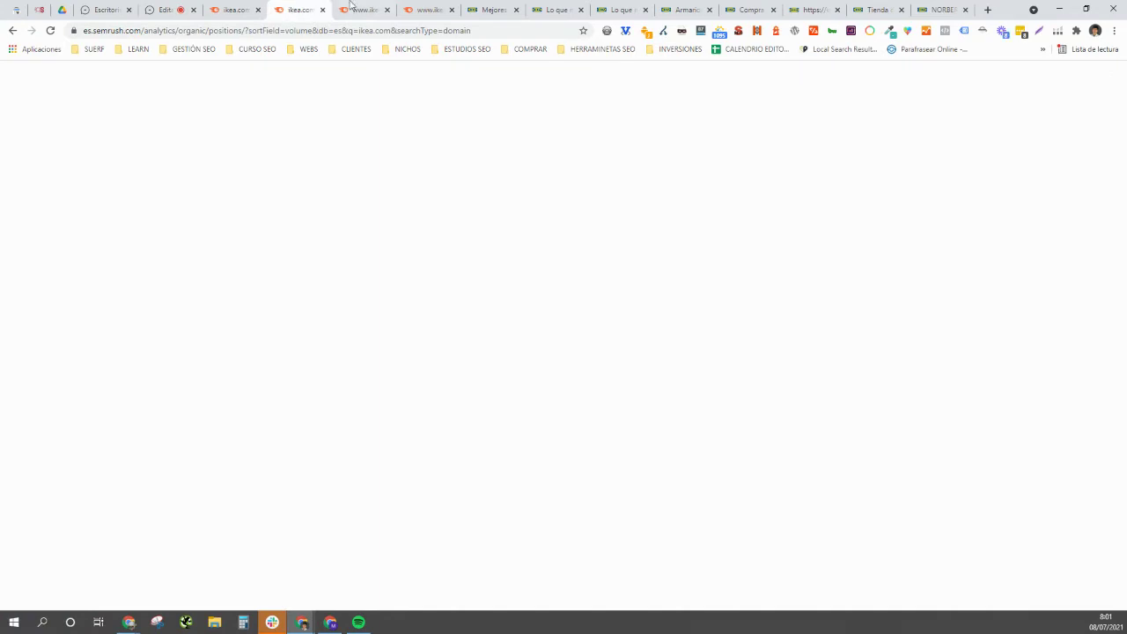
left_click(356, 9)
left_click(427, 8)
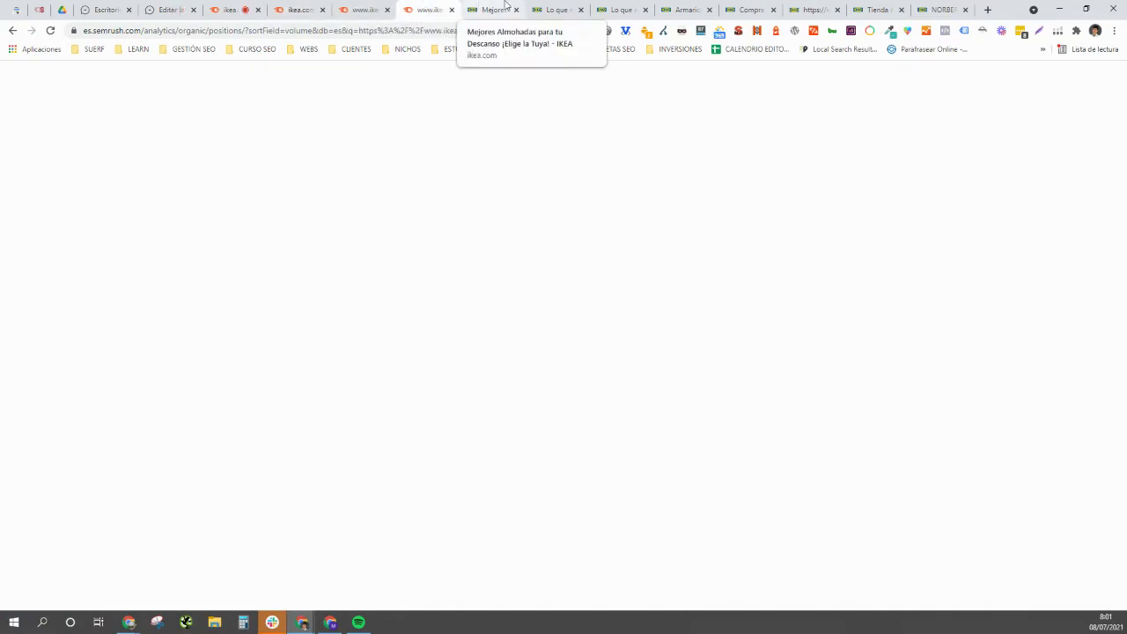
left_click(506, 5)
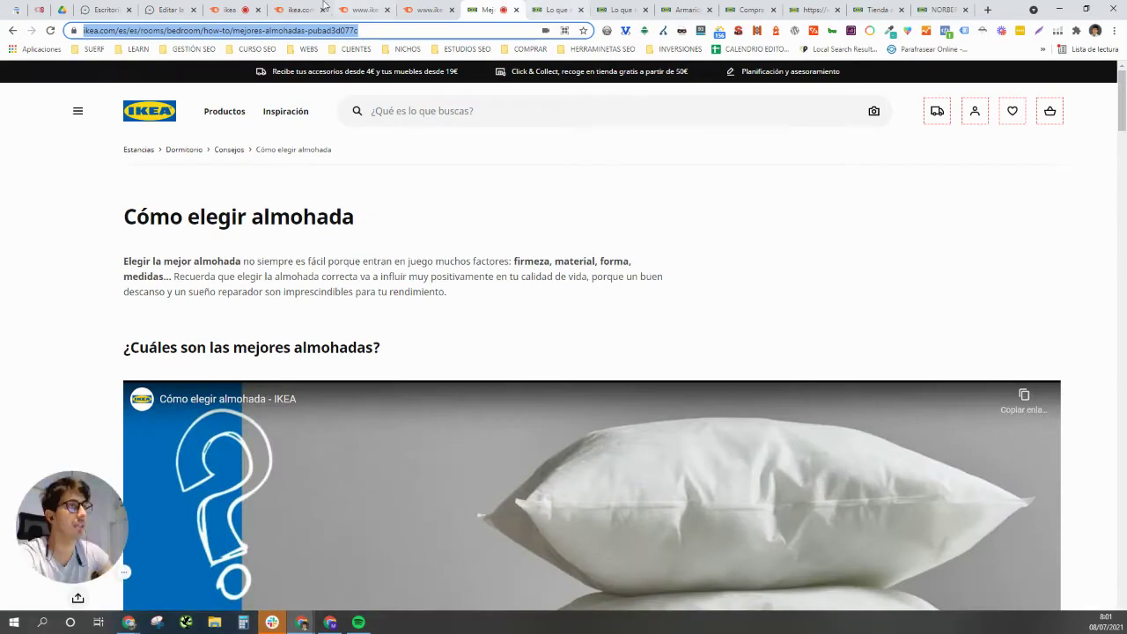
left_click(176, 8)
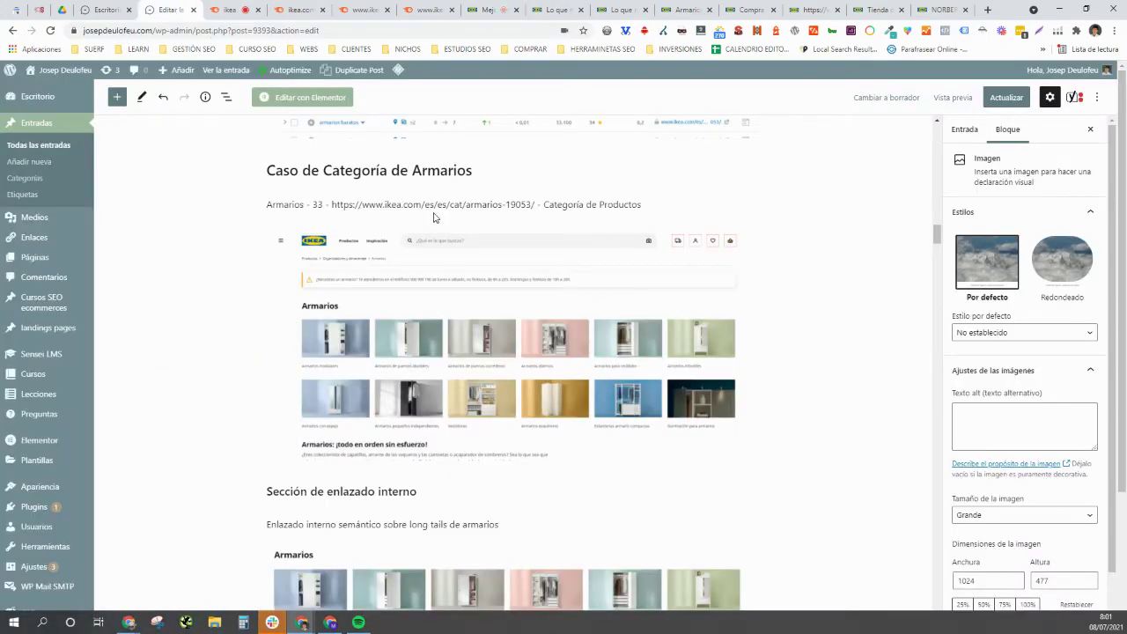
Open Ikea's Armarios category page and examine its grid of wardrobe subcategory links and introductory text.
left_click(683, 11)
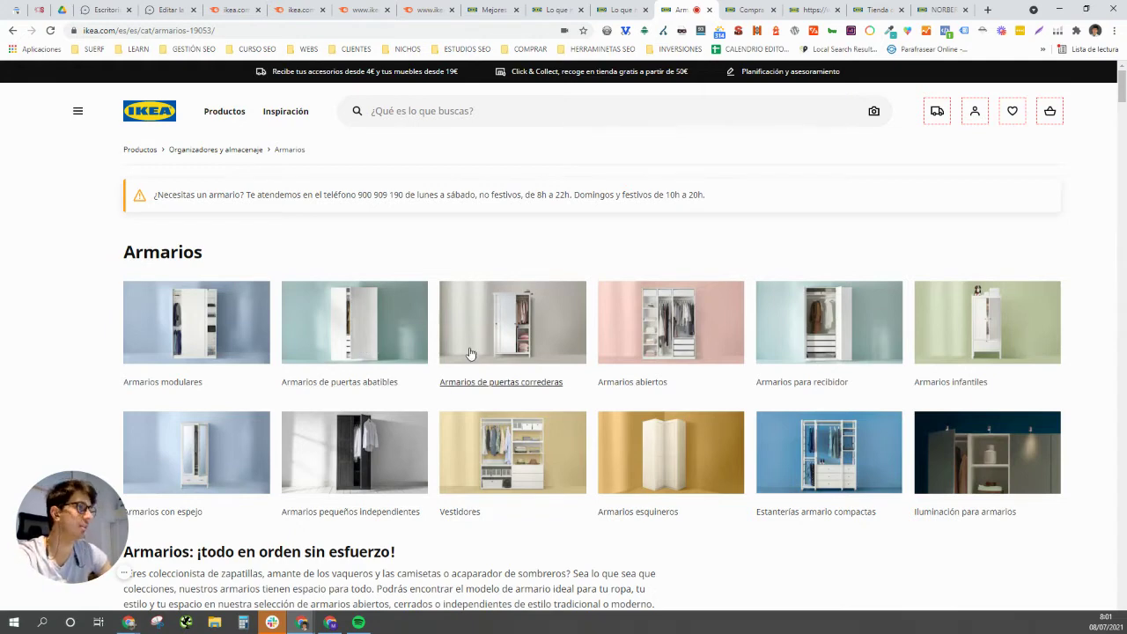
scroll(469, 353, "down", 1)
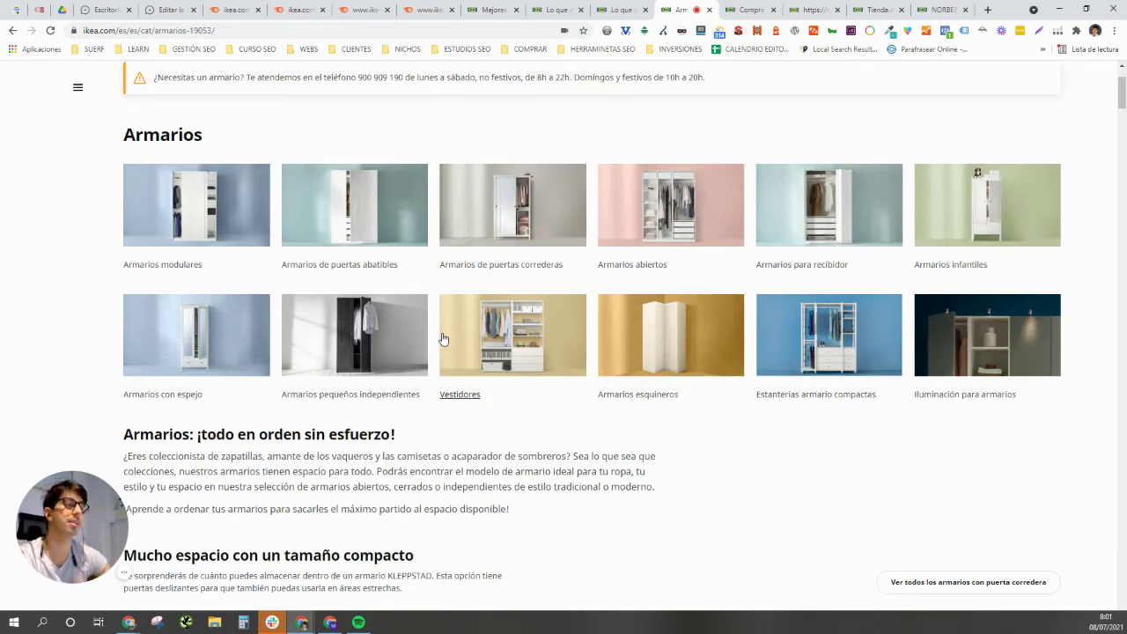
scroll(405, 351, "up", 1)
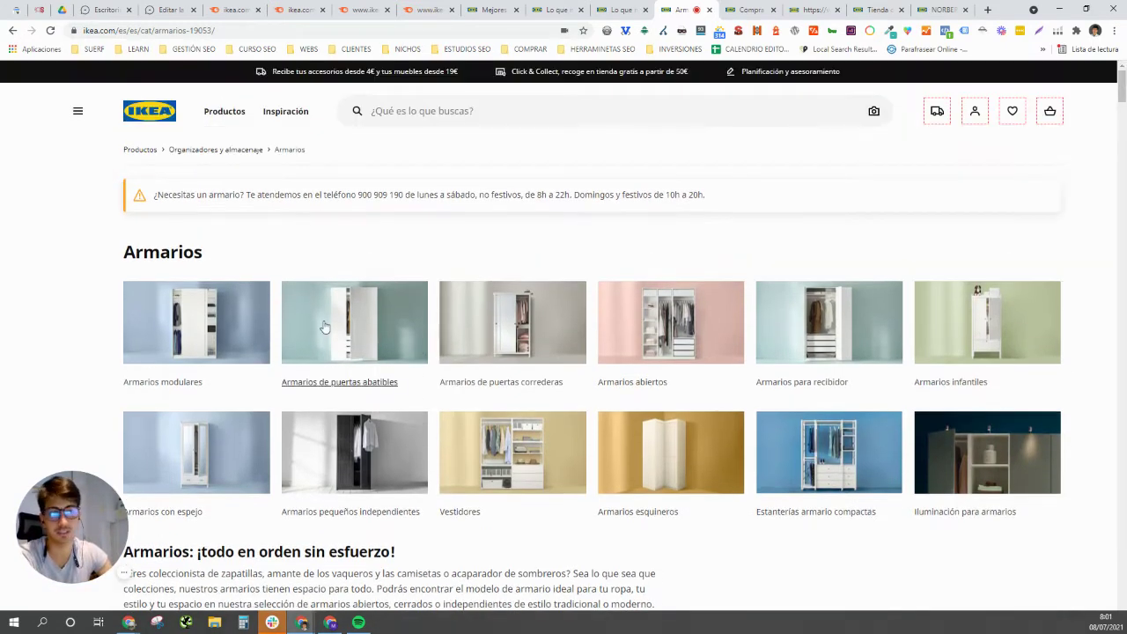
scroll(324, 327, "down", 3)
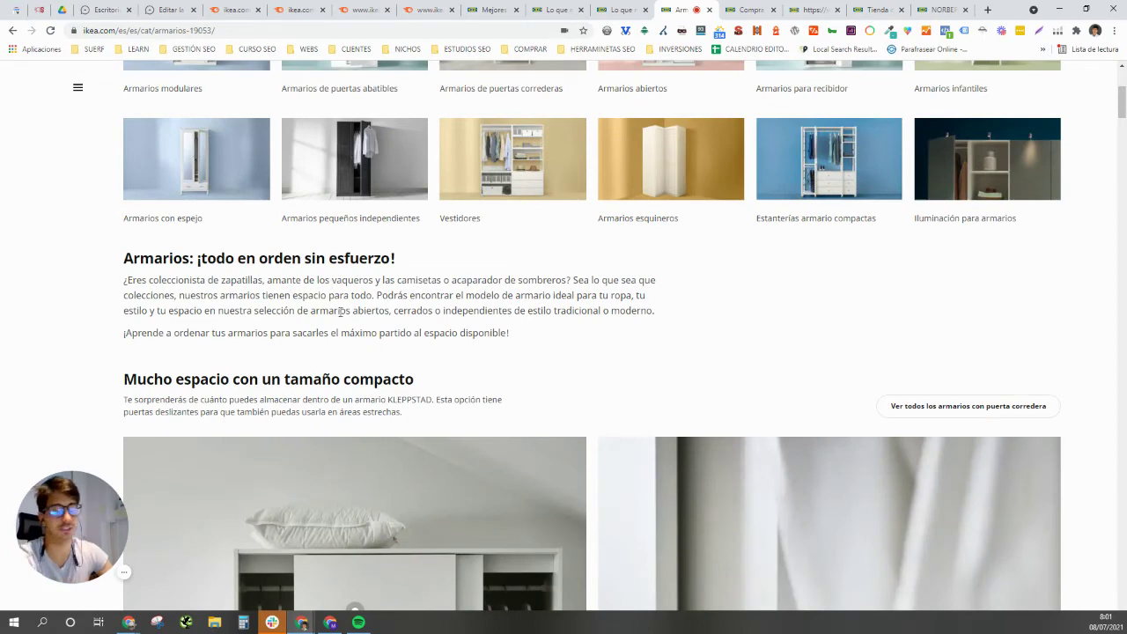
scroll(348, 319, "up", 3)
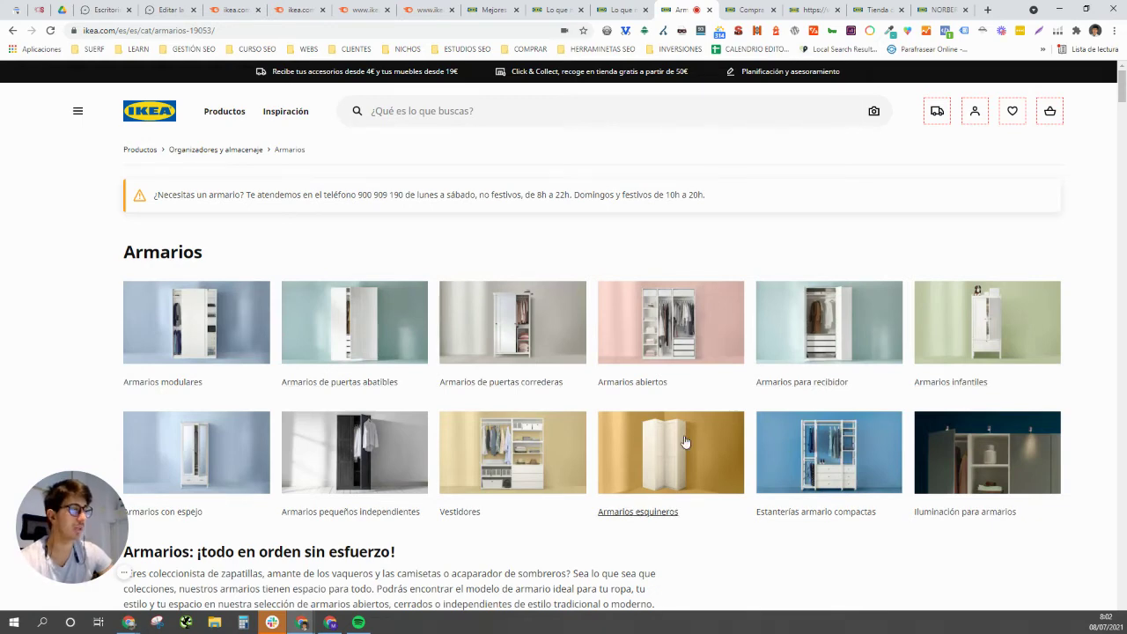
Highlight the descriptive text below the Armarios subcategory grid and inspect the wardrobe photos that follow it.
scroll(353, 429, "down", 1)
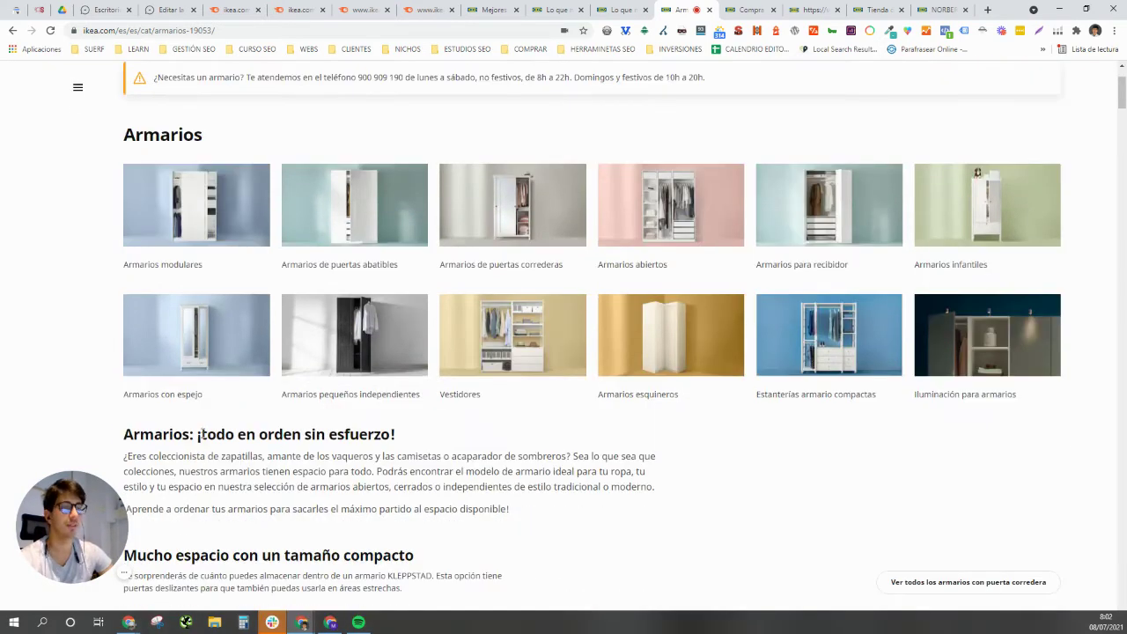
scroll(201, 435, "down", 2)
left_click_drag(121, 261, 501, 415)
scroll(405, 368, "down", 3)
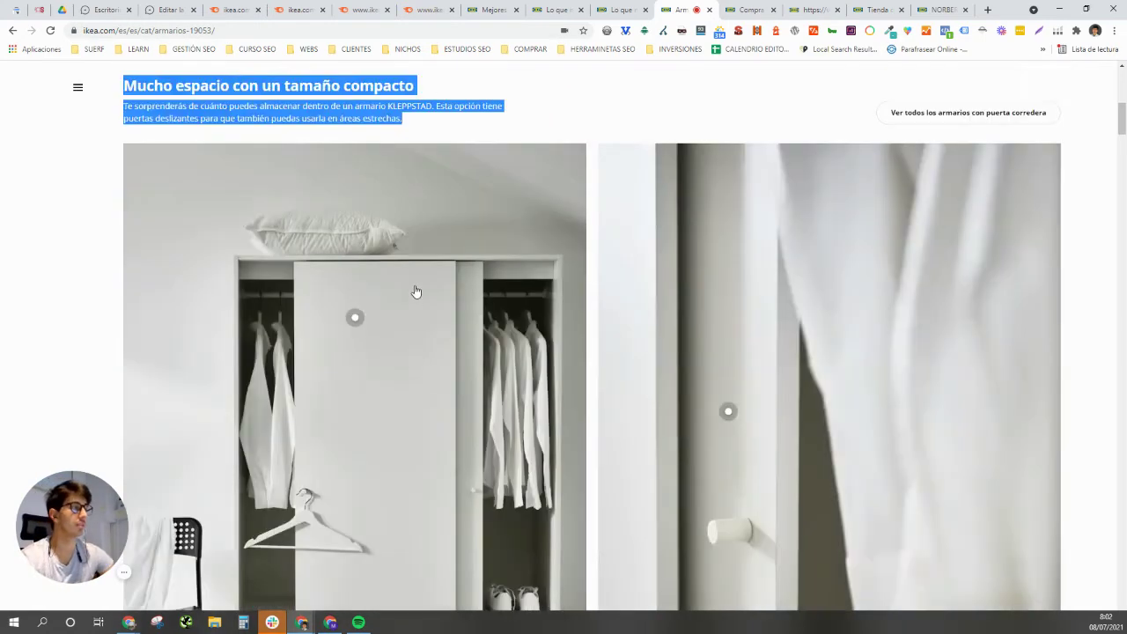
scroll(396, 300, "down", 2)
scroll(370, 291, "up", 1)
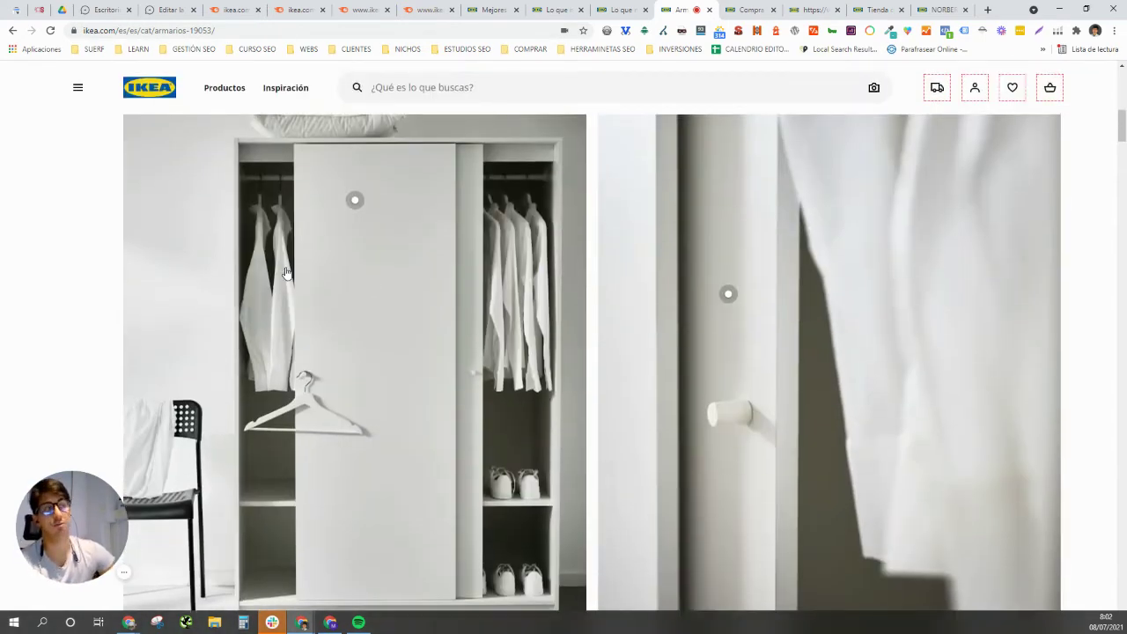
Return to the WordPress draft and review its sections on internal linking and visualising products in use.
left_click(168, 10)
scroll(316, 421, "down", 3)
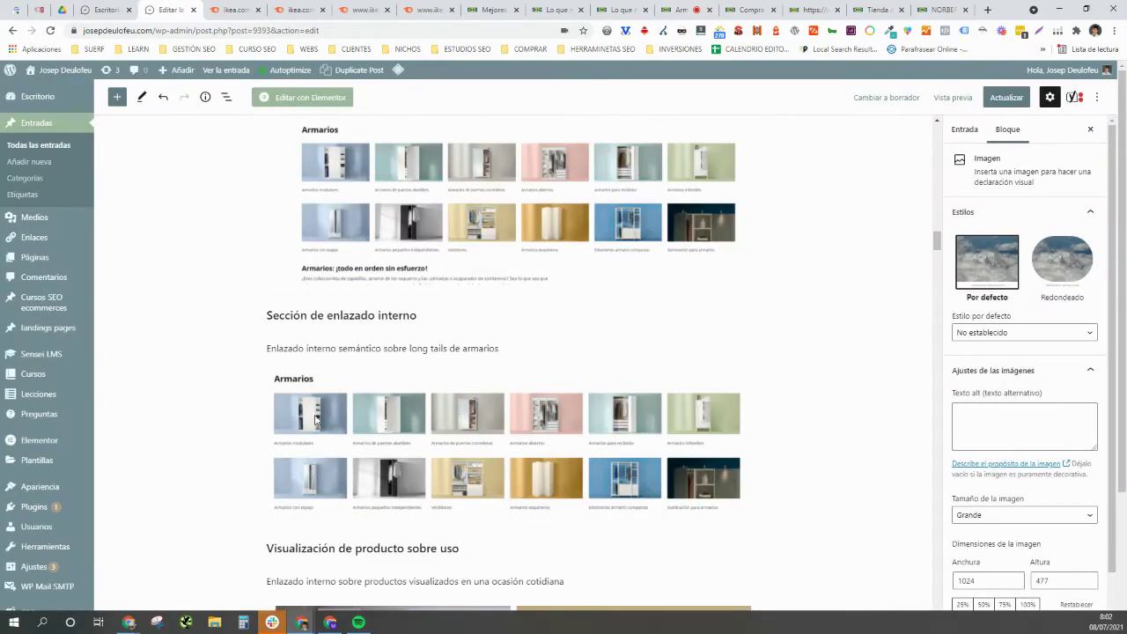
scroll(321, 409, "down", 5)
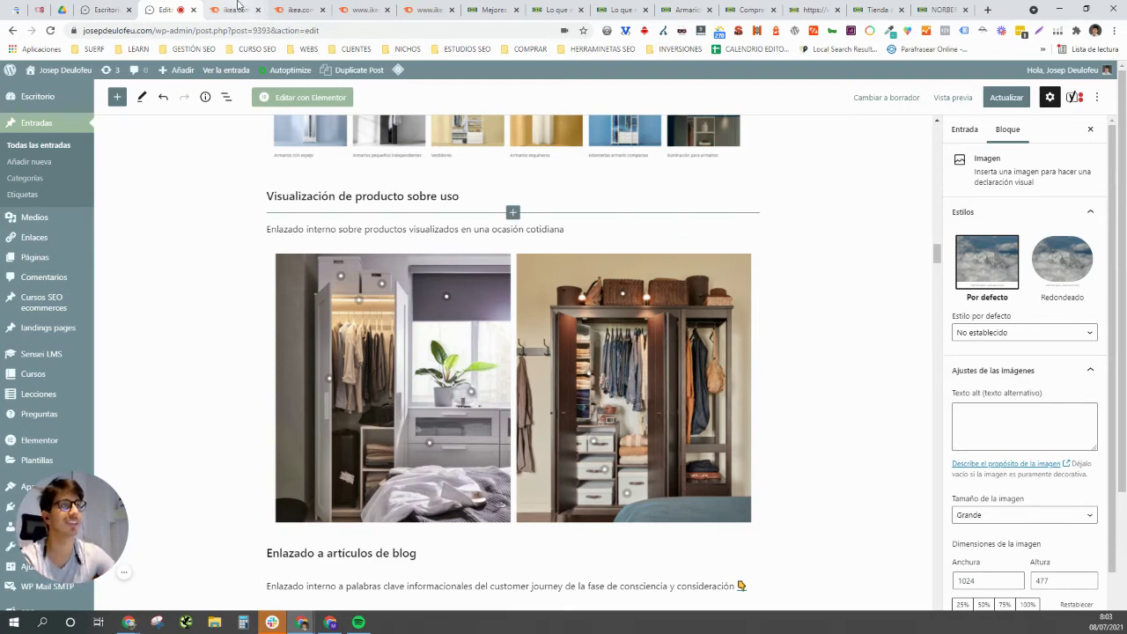
Go back to Ikea's Armarios page and examine the KLEPPSTAD product hotspot, the best-price products and the modular wardrobe photo gallery.
left_click(685, 9)
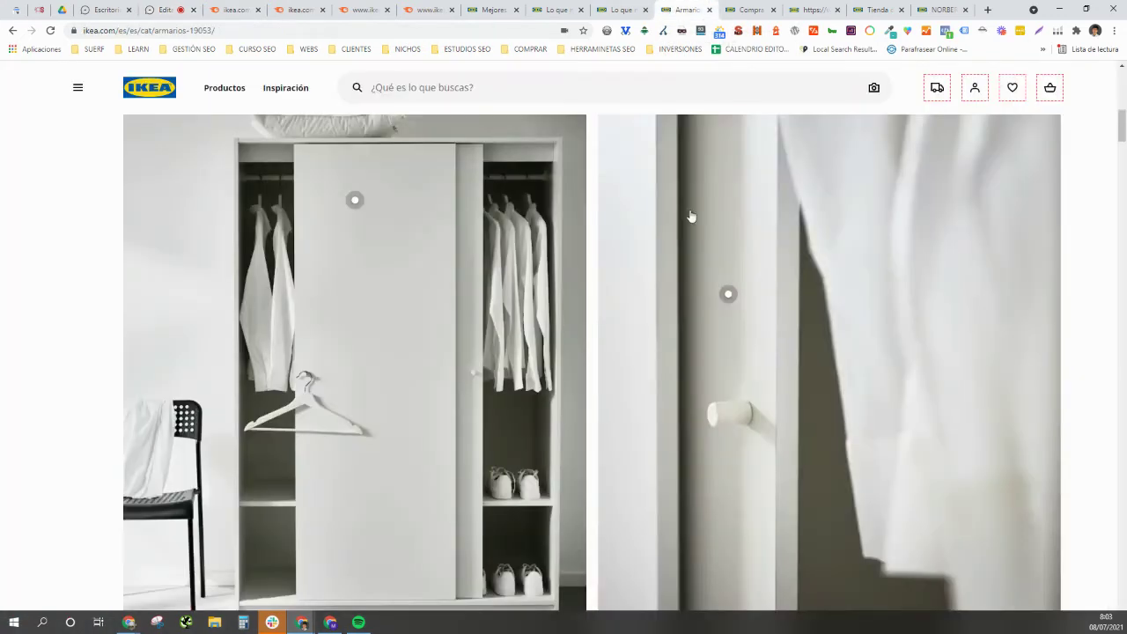
scroll(755, 353, "down", 1)
mouse_move(355, 141)
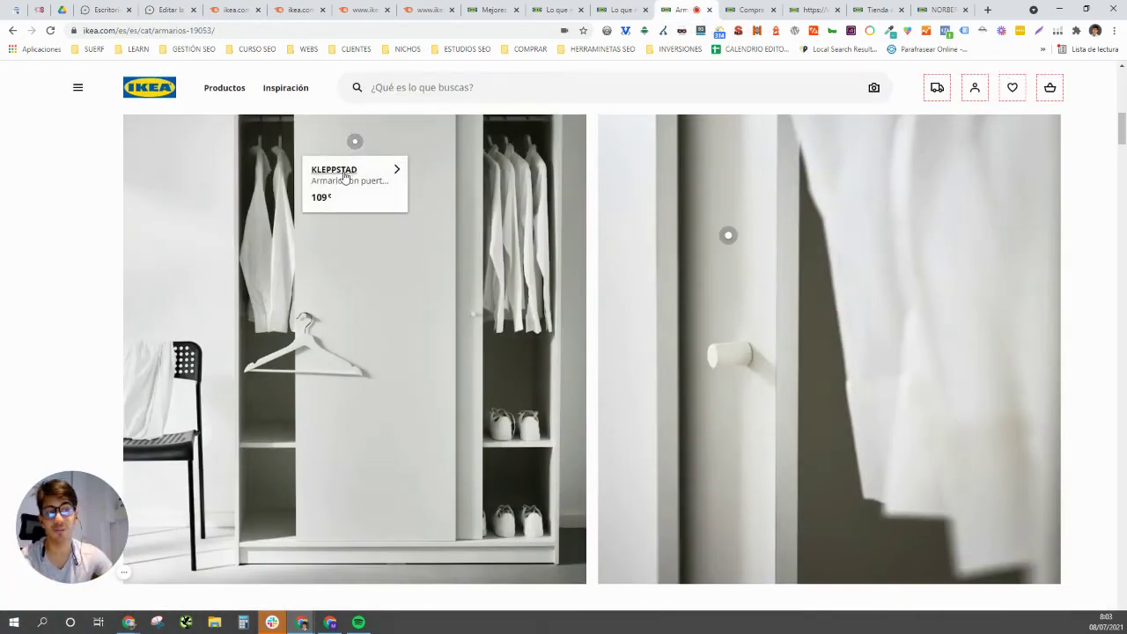
scroll(344, 176, "down", 6)
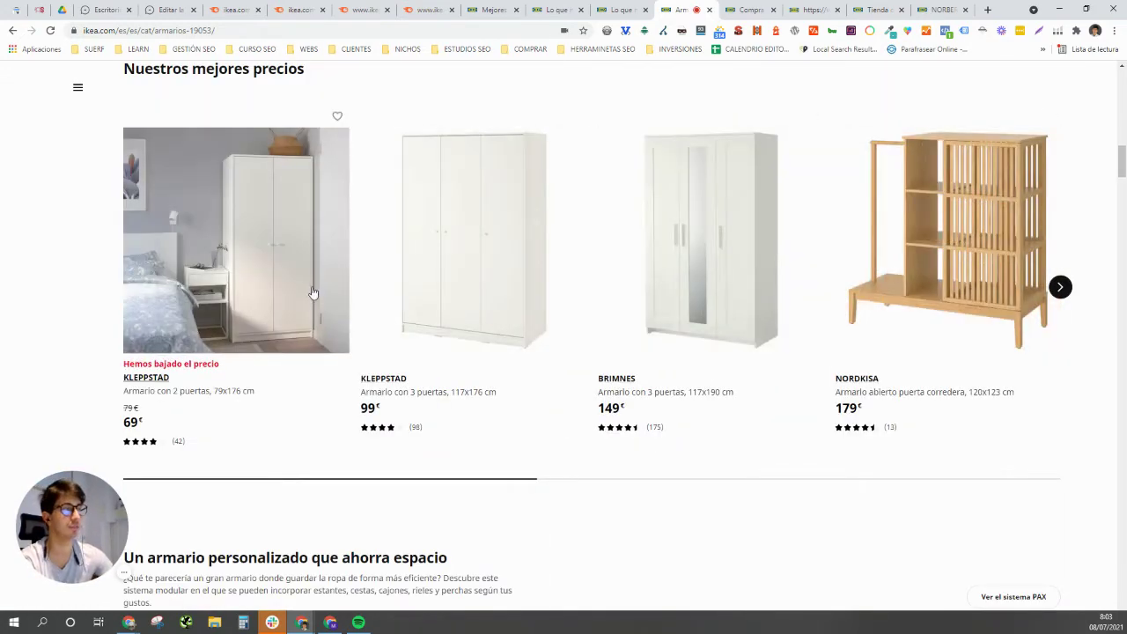
scroll(626, 319, "down", 7)
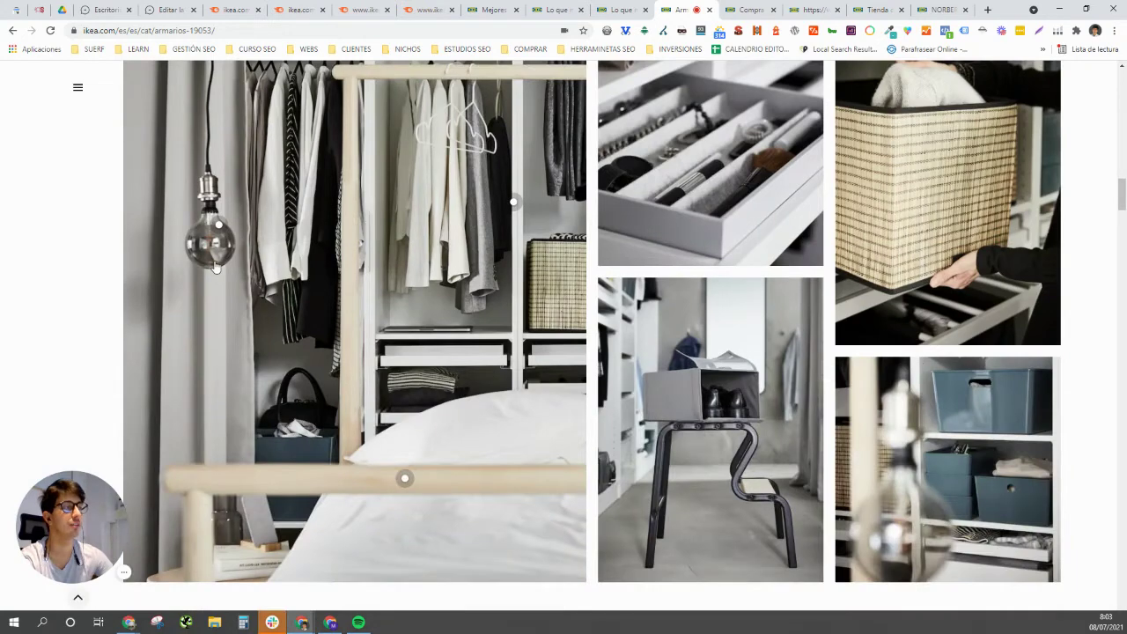
scroll(483, 362, "up", 2)
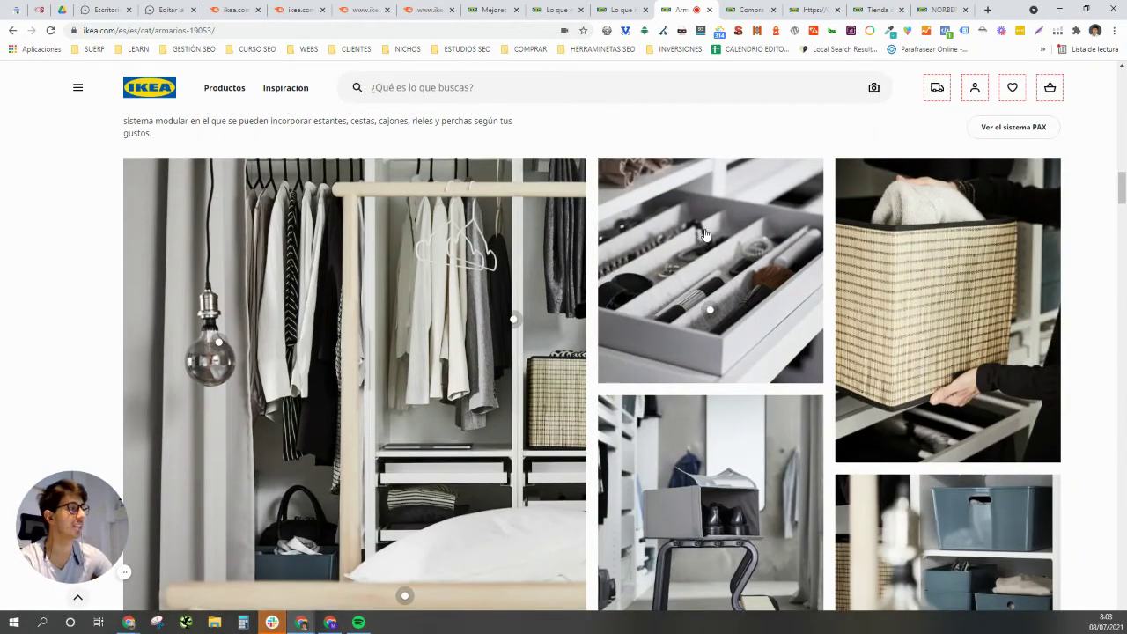
mouse_move(711, 312)
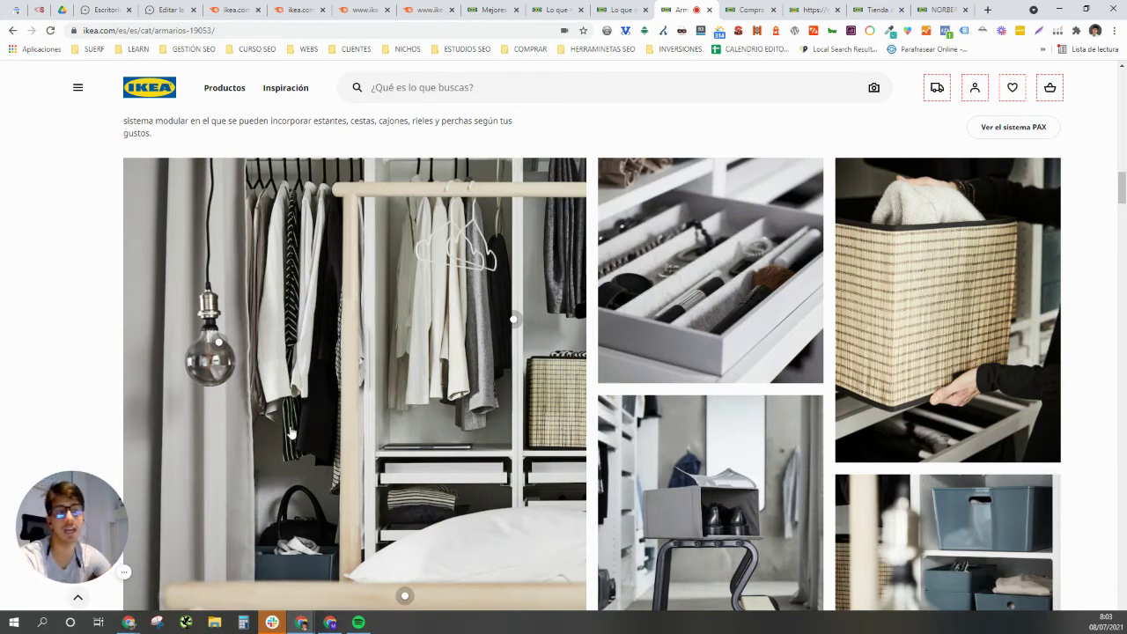
Inspect the product hotspots in the modular wardrobe photo gallery and the Organizadores de armarios section below it.
mouse_move(495, 358)
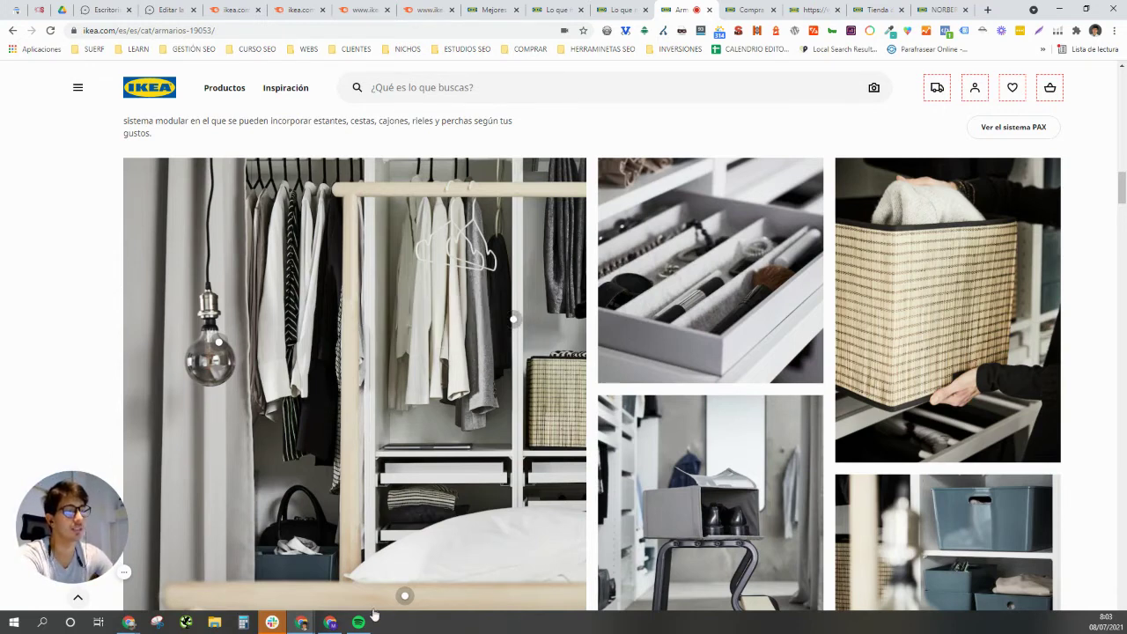
mouse_move(406, 597)
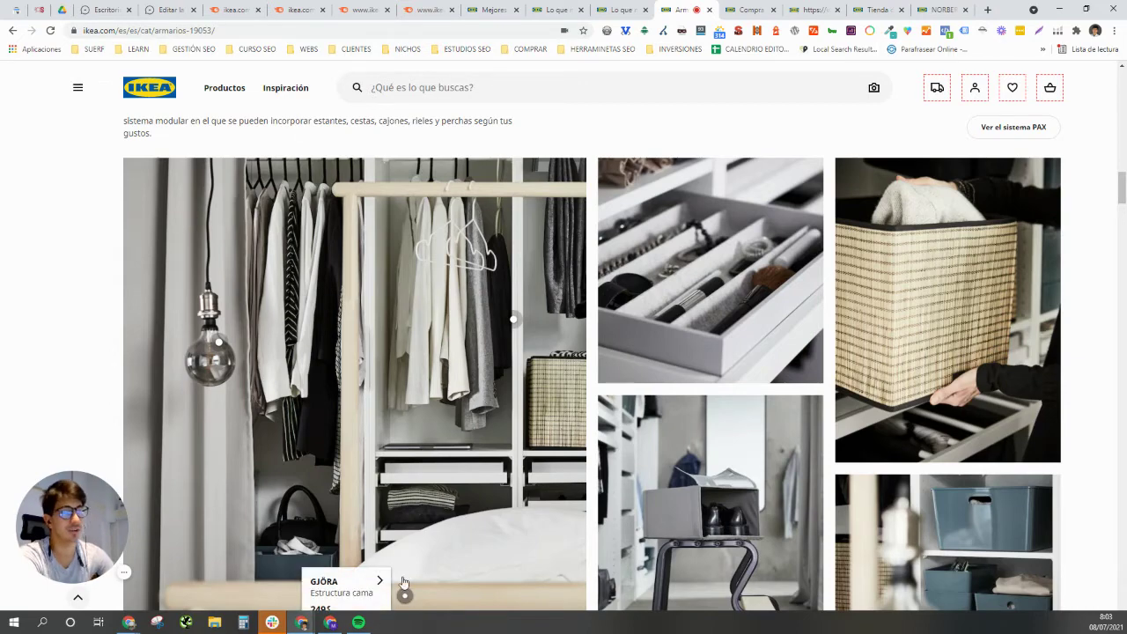
mouse_move(219, 346)
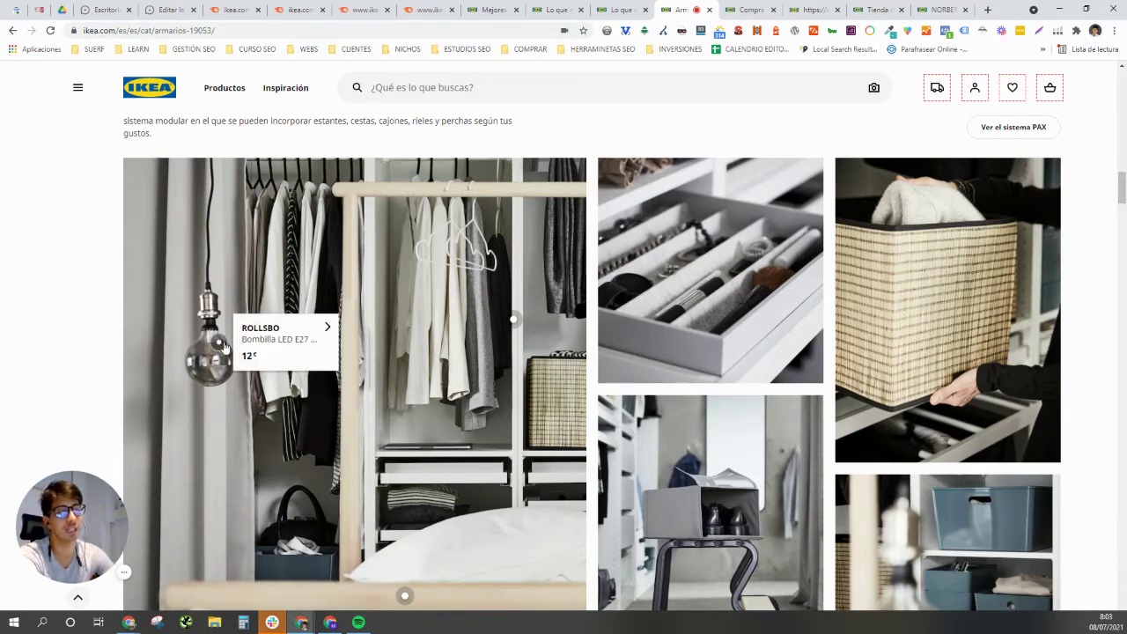
scroll(743, 432, "down", 2)
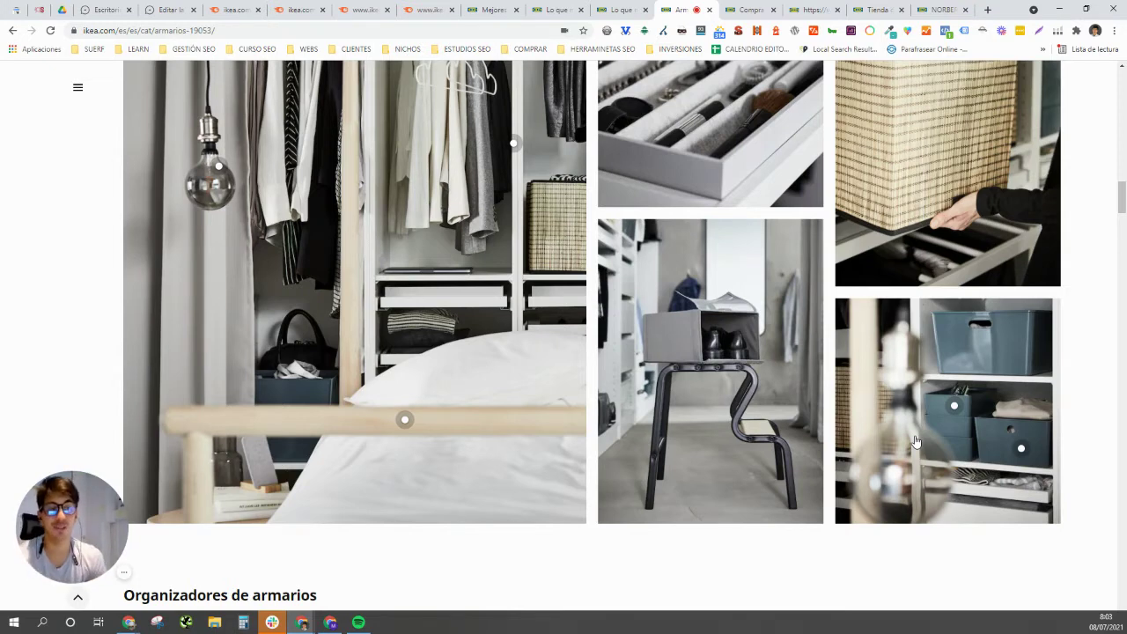
mouse_move(749, 407)
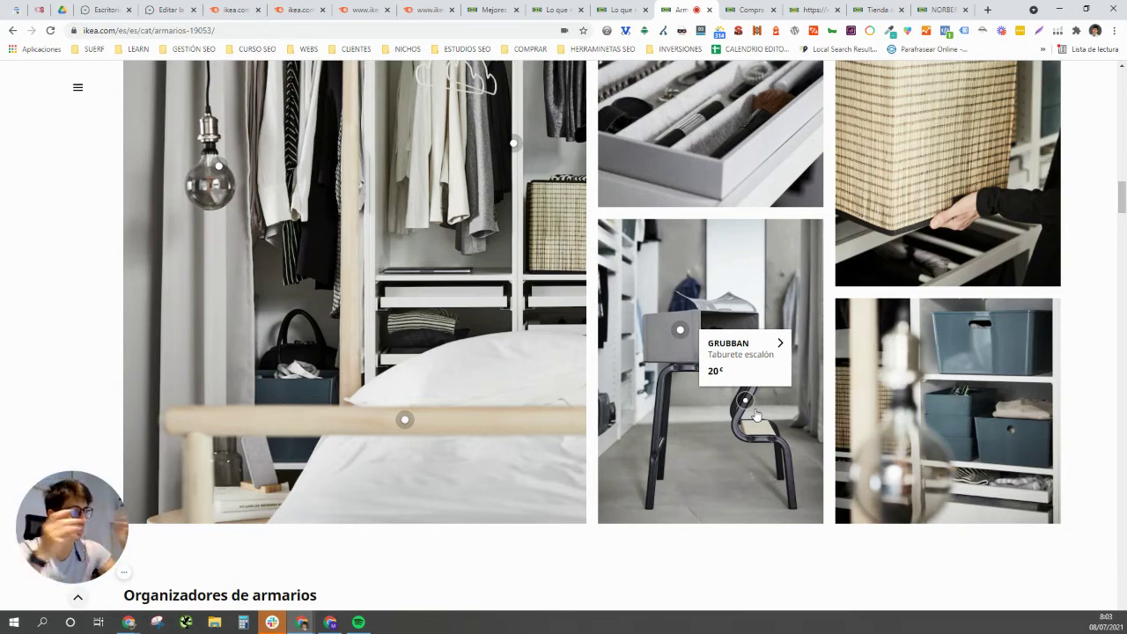
mouse_move(956, 408)
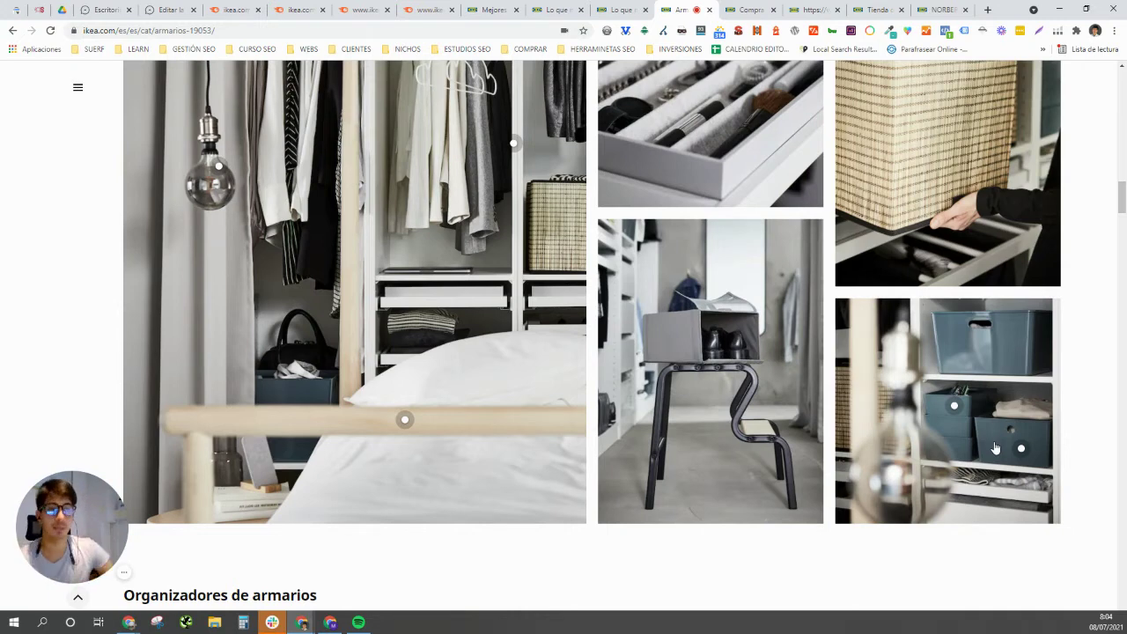
scroll(995, 449, "up", 1)
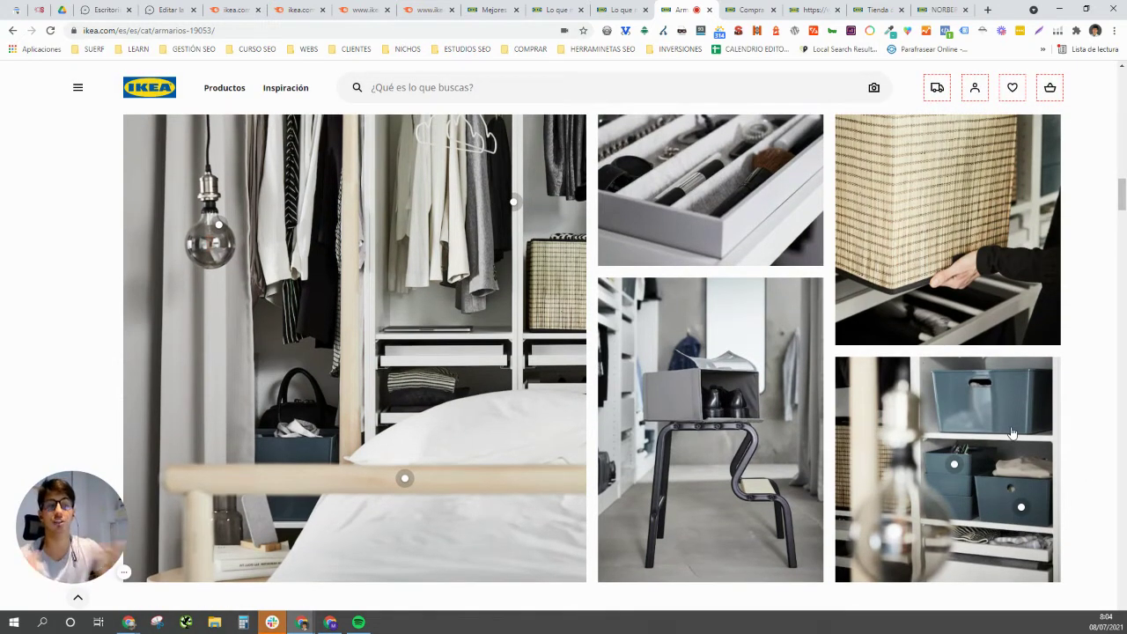
scroll(755, 355, "down", 4)
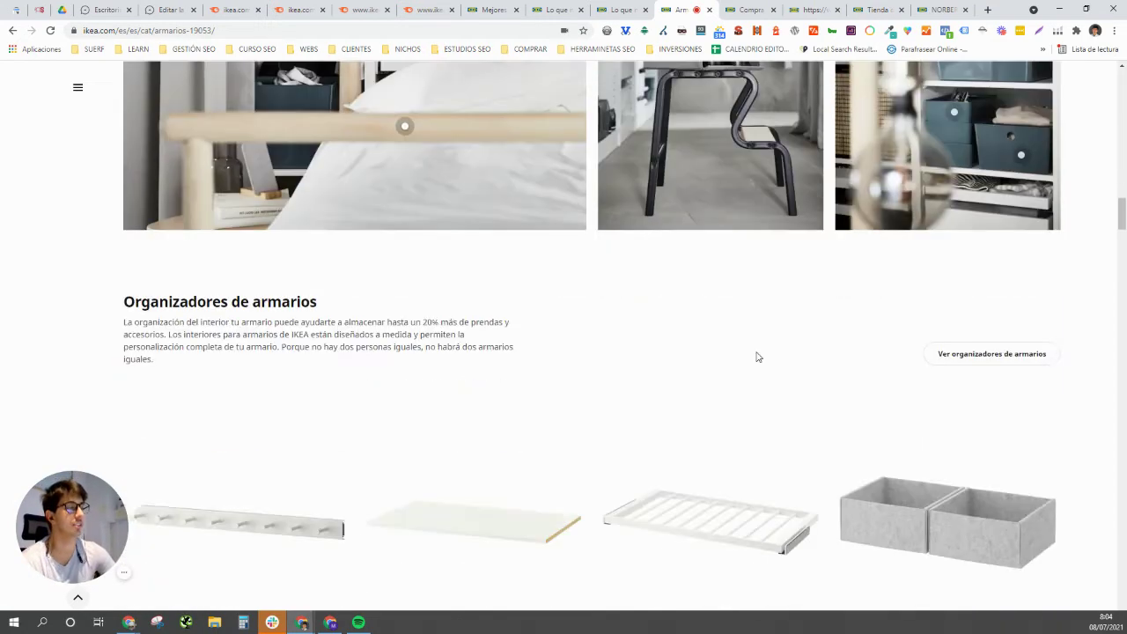
scroll(583, 379, "down", 1)
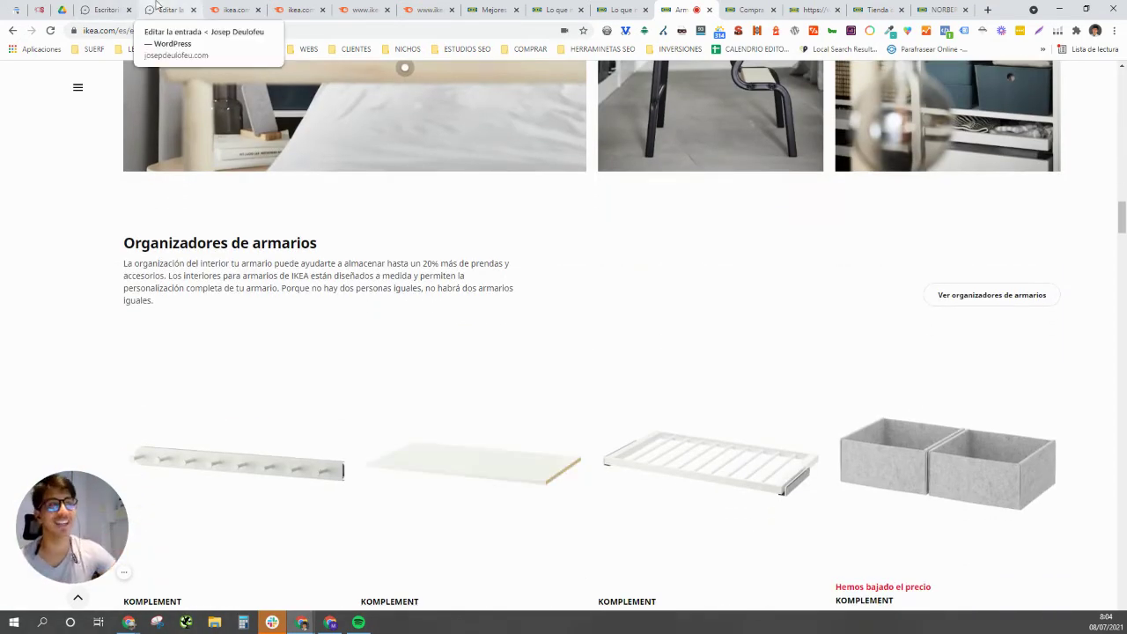
Return to the WordPress draft and review its section on internal linking to blog articles.
left_click(151, 9)
scroll(580, 326, "down", 3)
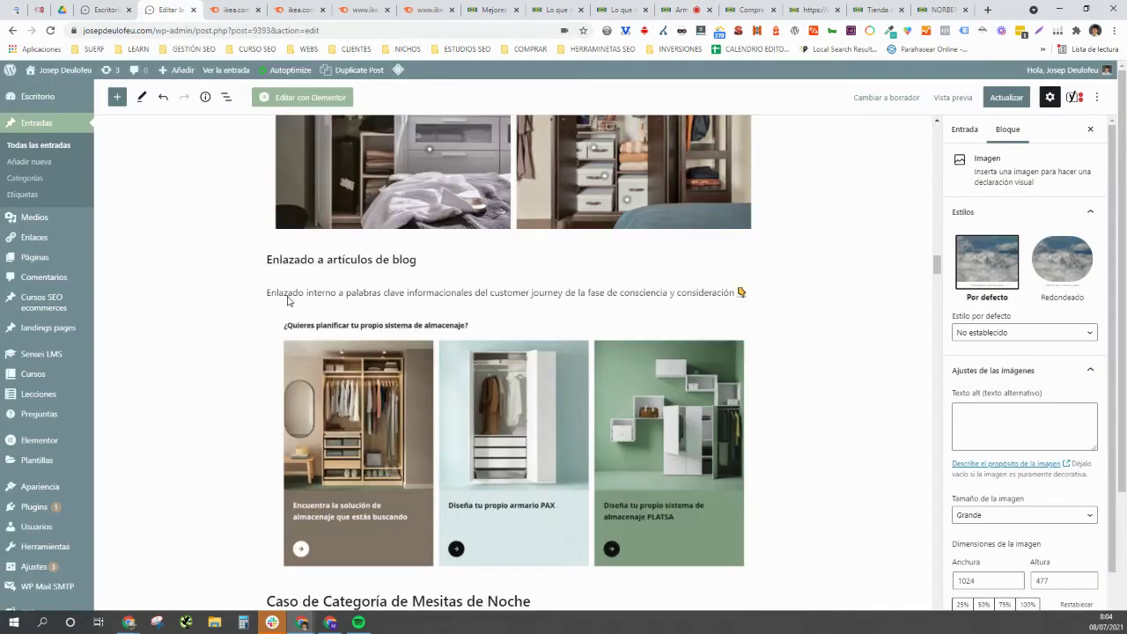
left_click(485, 7)
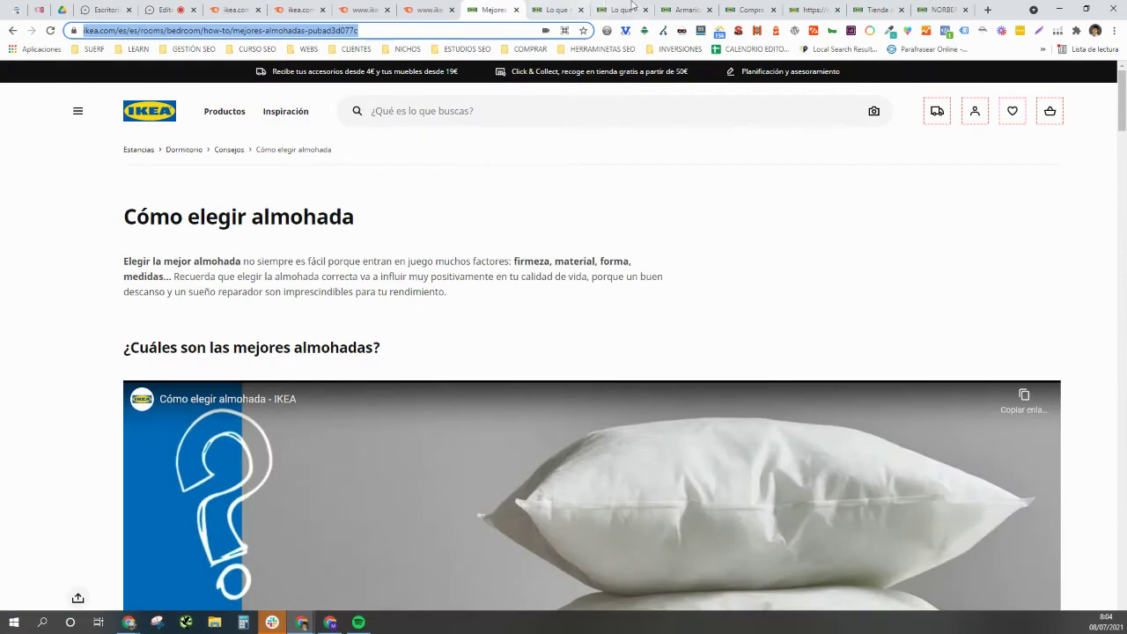
Go back to Ikea's Armarios page and examine the cards for planning your own storage system.
left_click(692, 7)
scroll(549, 287, "down", 4)
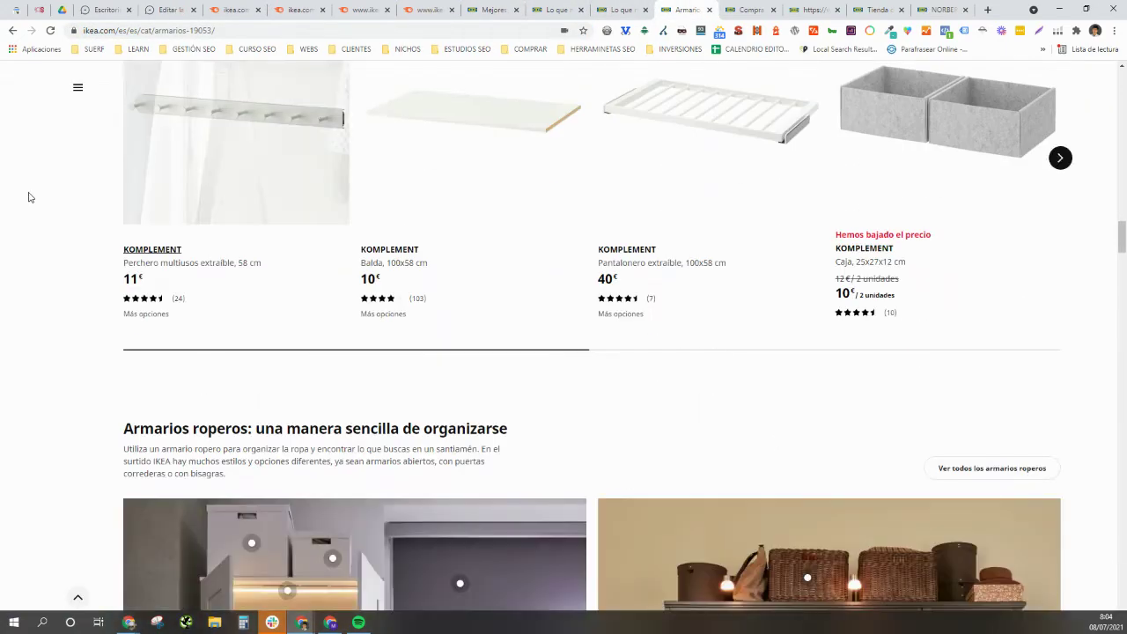
scroll(721, 305, "down", 10)
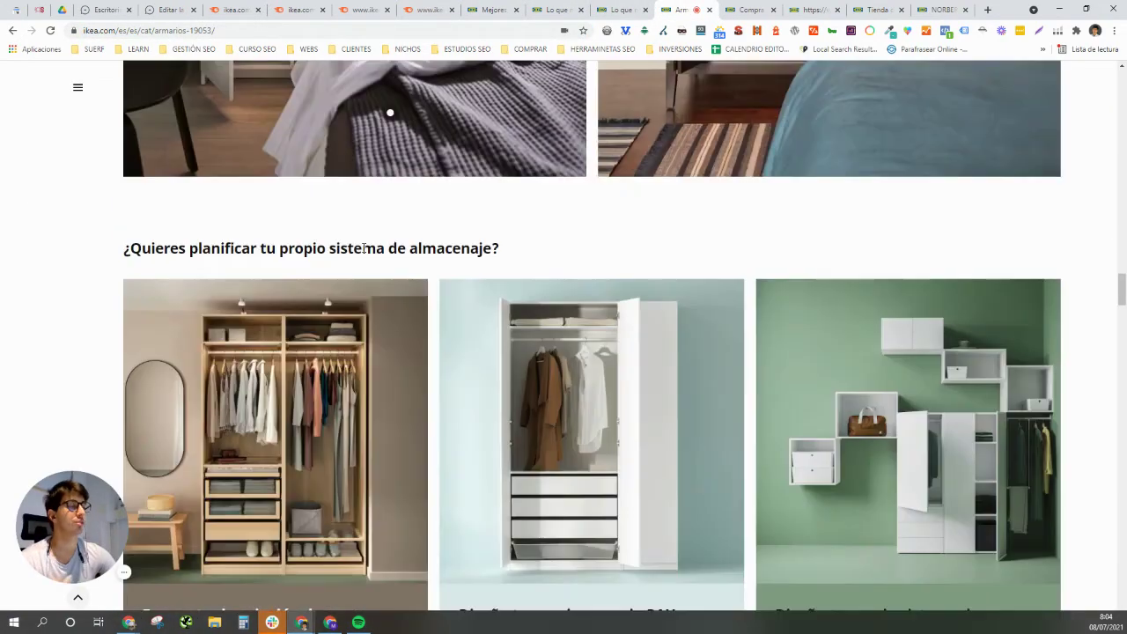
scroll(295, 256, "up", 3)
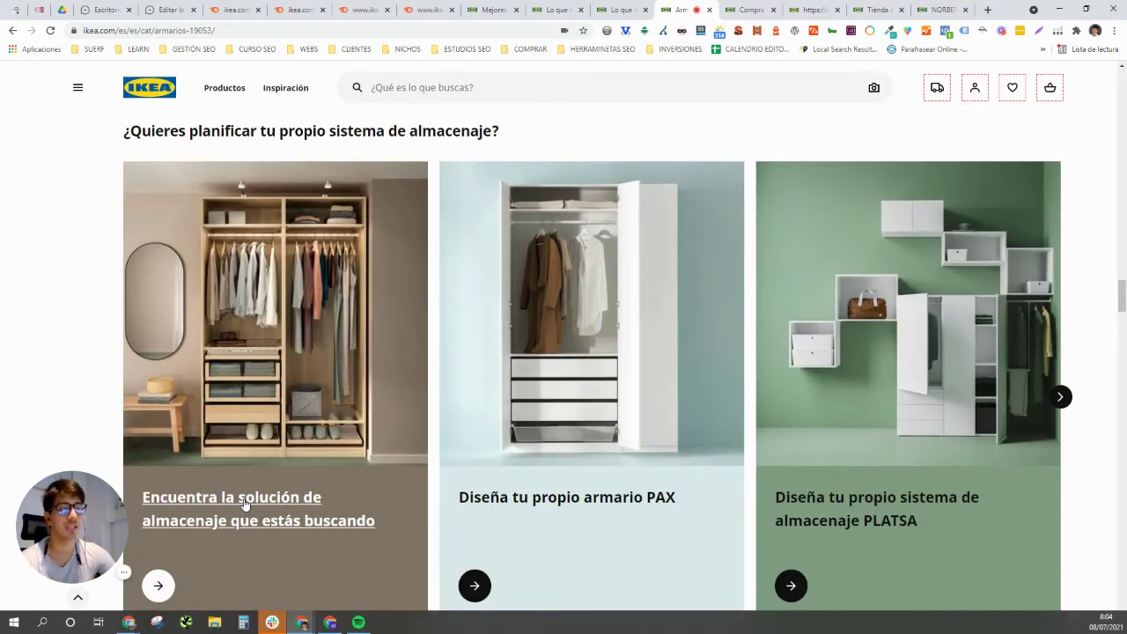
scroll(244, 498, "down", 1)
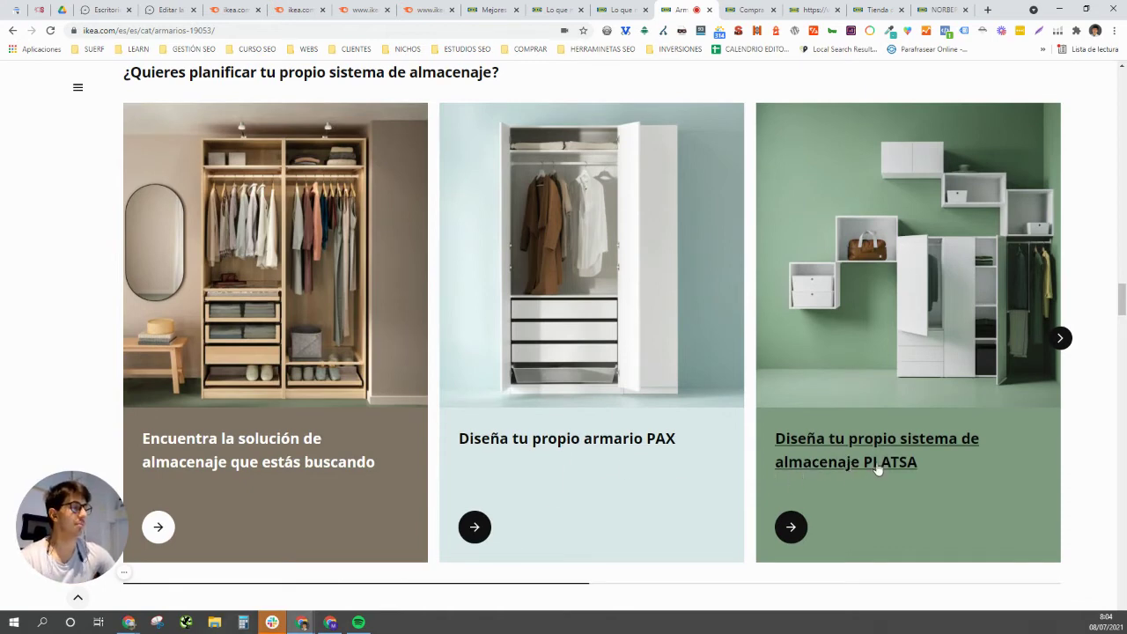
scroll(692, 403, "down", 4)
scroll(1045, 182, "up", 2)
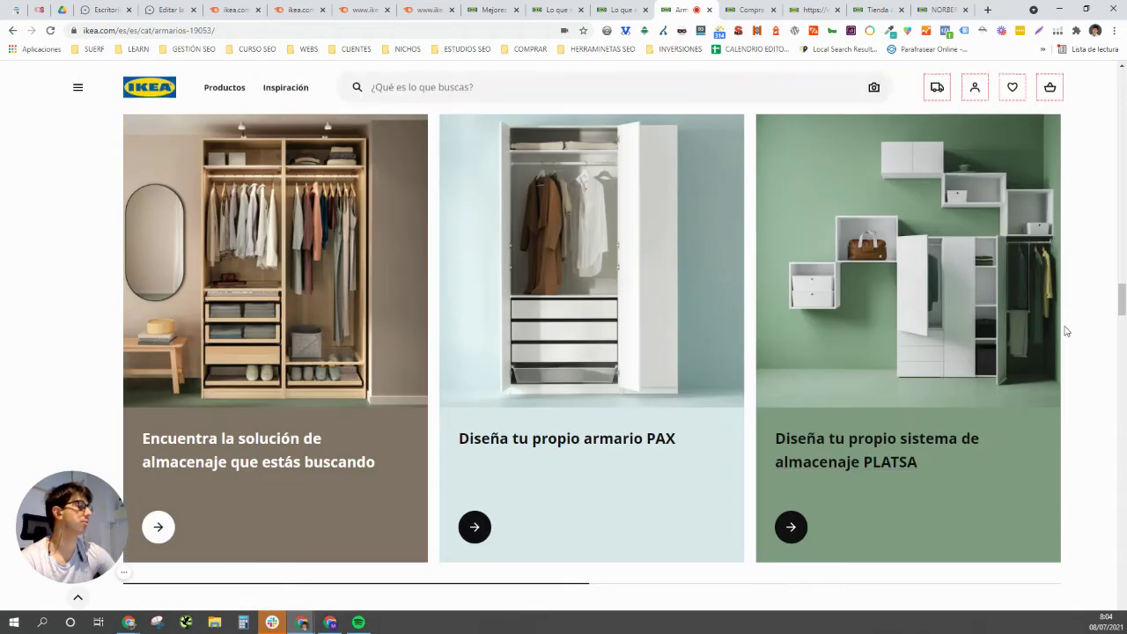
scroll(300, 324, "down", 2)
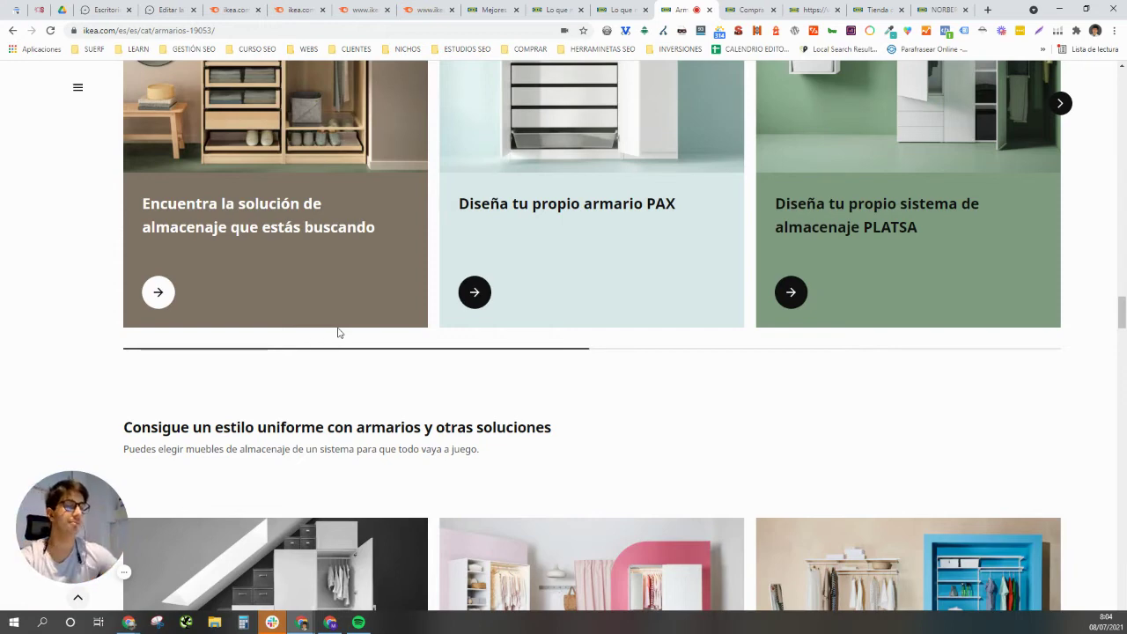
Review the planning, phone sales and interior design service cards further along the Armarios page.
scroll(417, 338, "down", 4)
scroll(550, 264, "down", 7)
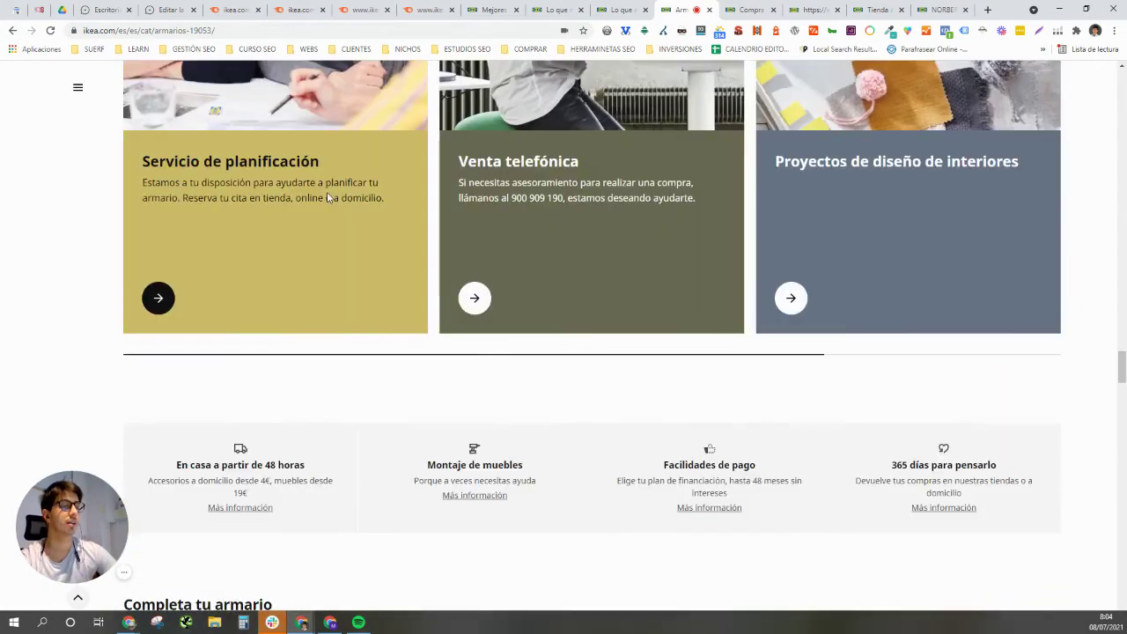
scroll(616, 255, "up", 1)
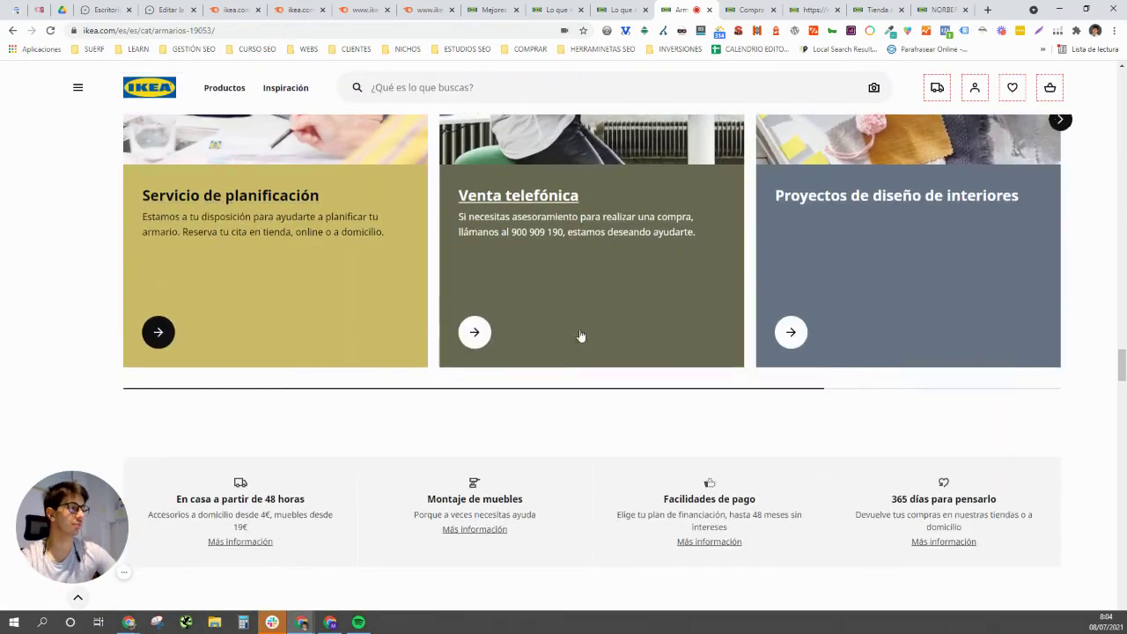
Highlight the "Completa tu armario" heading and examine its links to complementary categories.
scroll(581, 335, "down", 5)
scroll(370, 304, "down", 1)
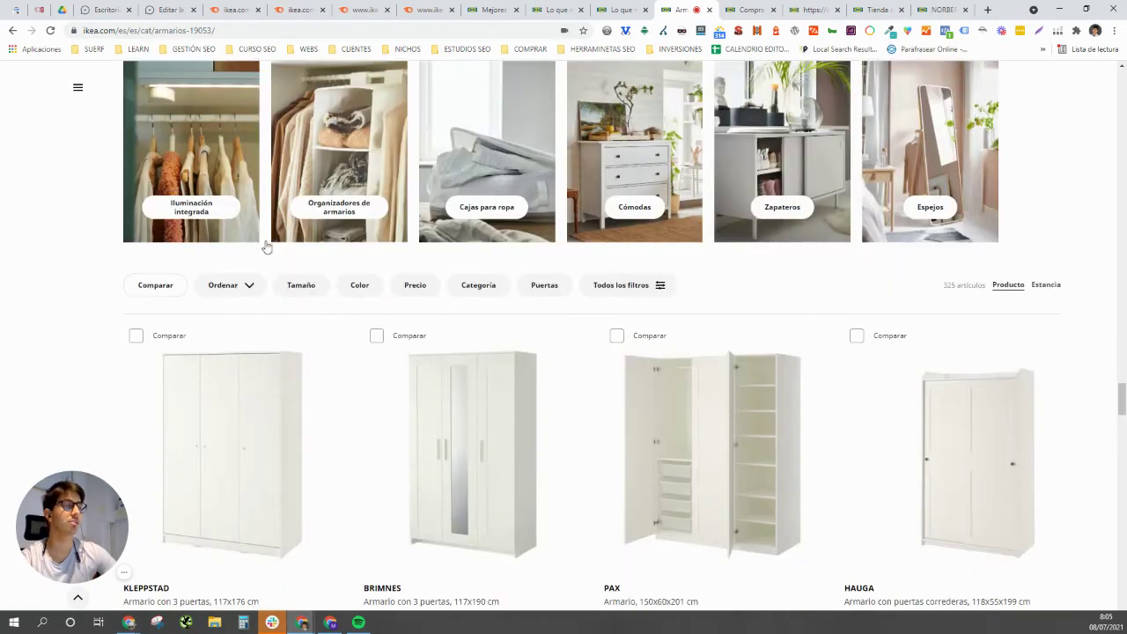
scroll(136, 199, "up", 2)
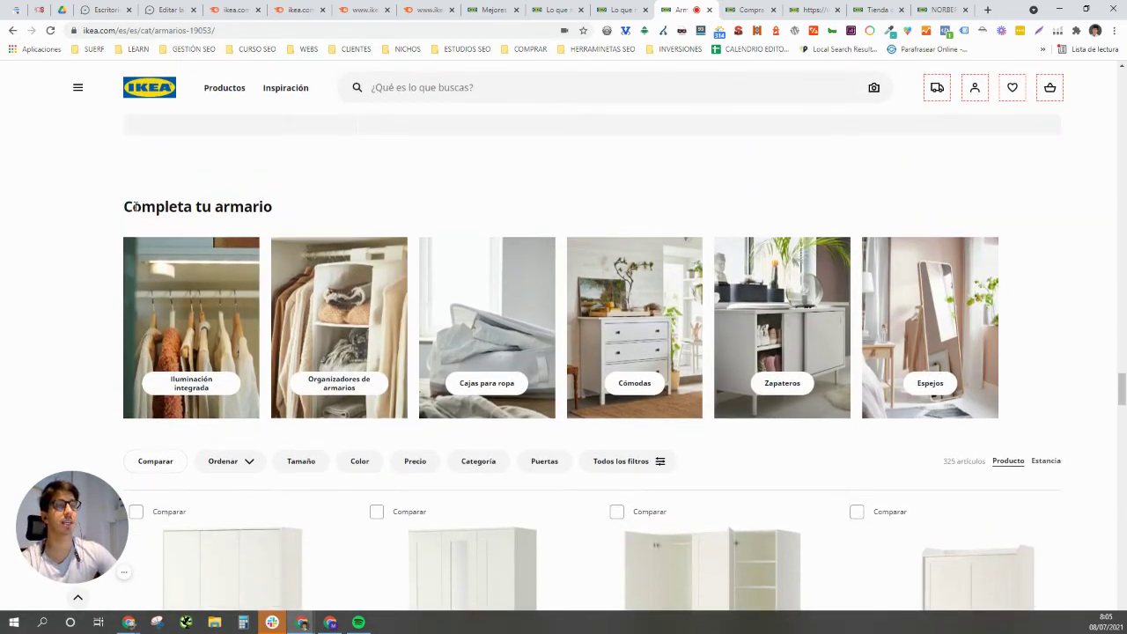
left_click_drag(135, 206, 260, 210)
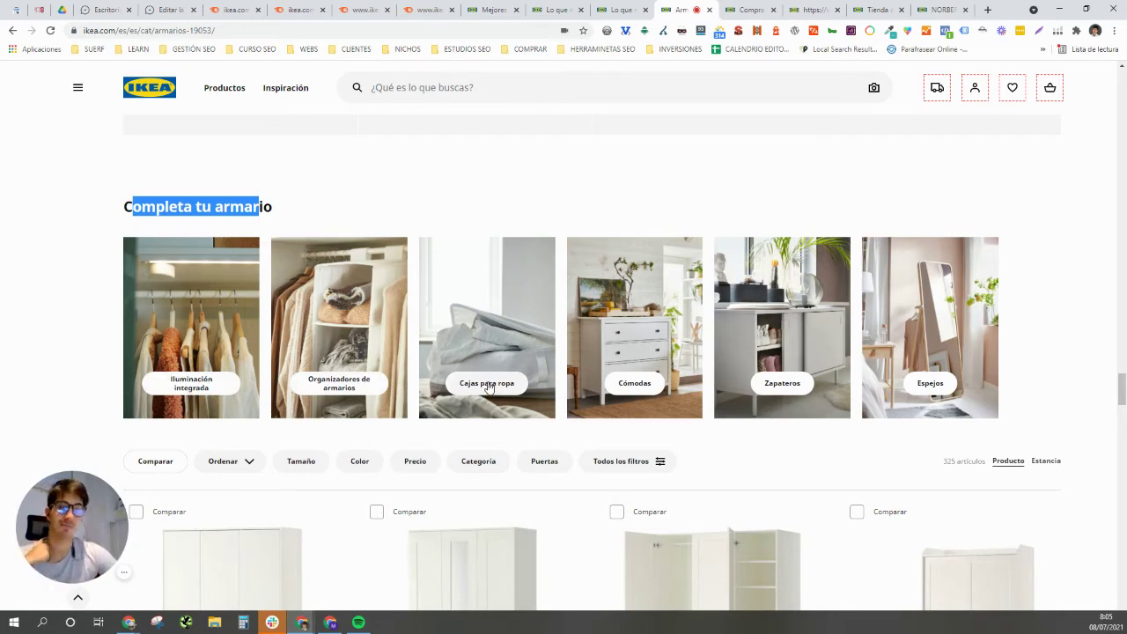
Examine the wardrobe product listing with its filters, ratings, variants and comparison option.
scroll(489, 387, "down", 3)
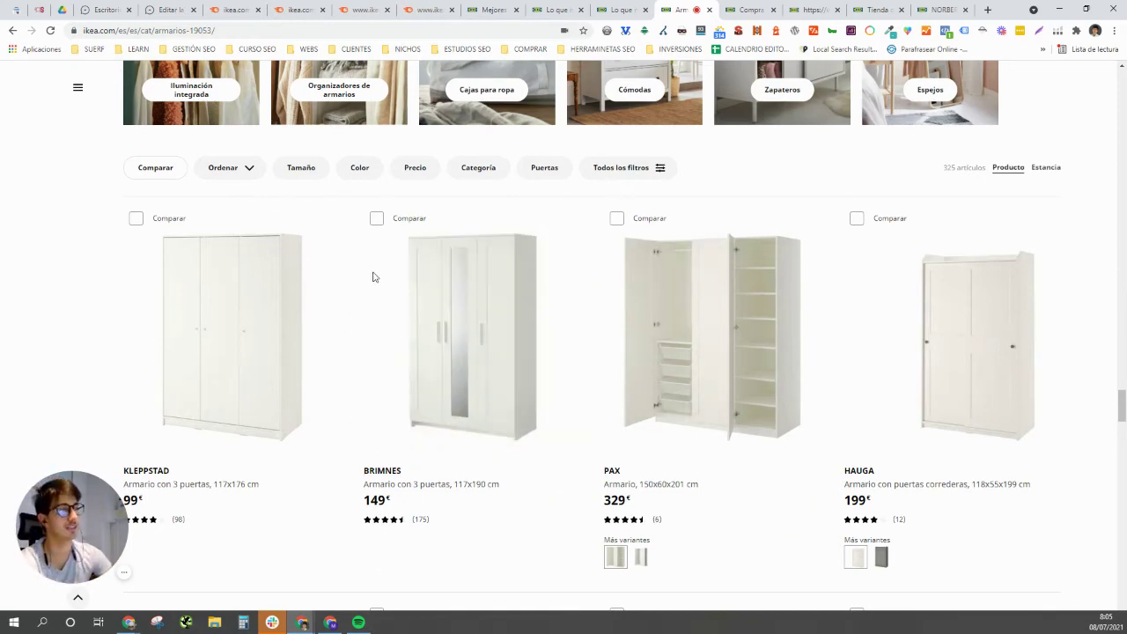
scroll(481, 396, "down", 4)
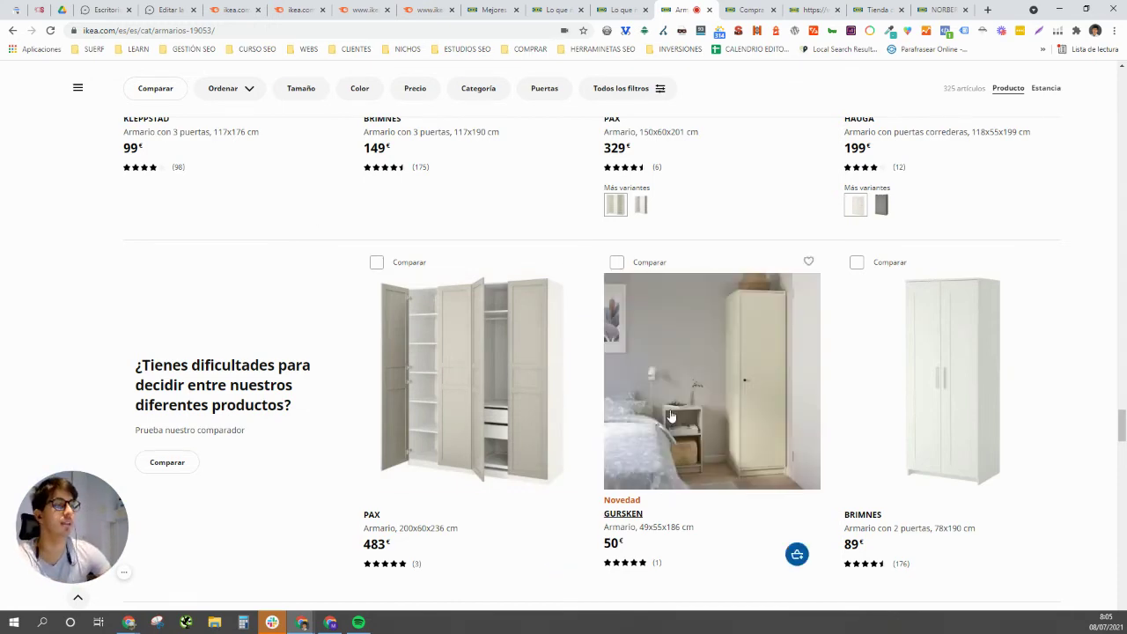
scroll(669, 414, "down", 4)
Switch the wardrobe product listing to the Estancia view and browse its in-room product photos.
scroll(679, 439, "up", 10)
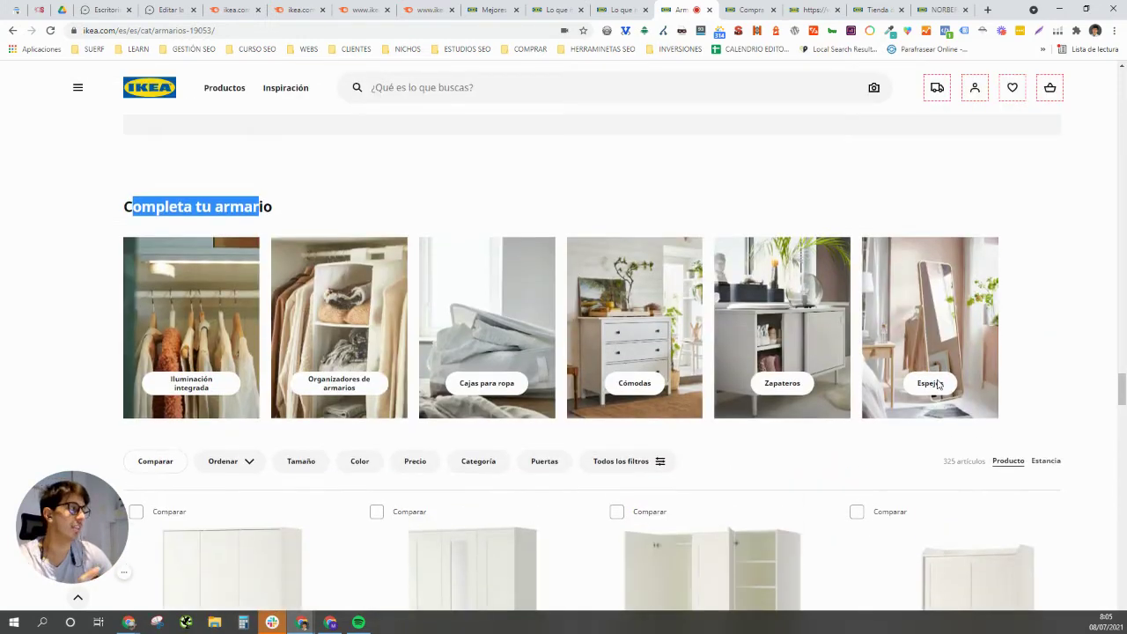
left_click(1046, 460)
scroll(215, 329, "down", 3)
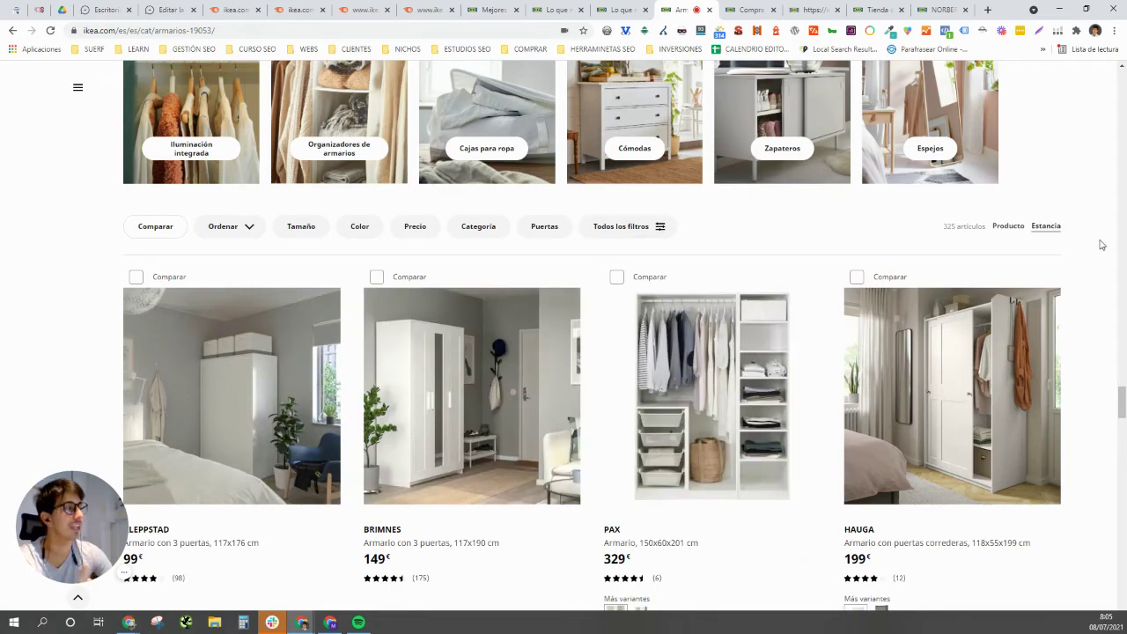
scroll(1099, 295, "down", 5)
scroll(1123, 341, "down", 10)
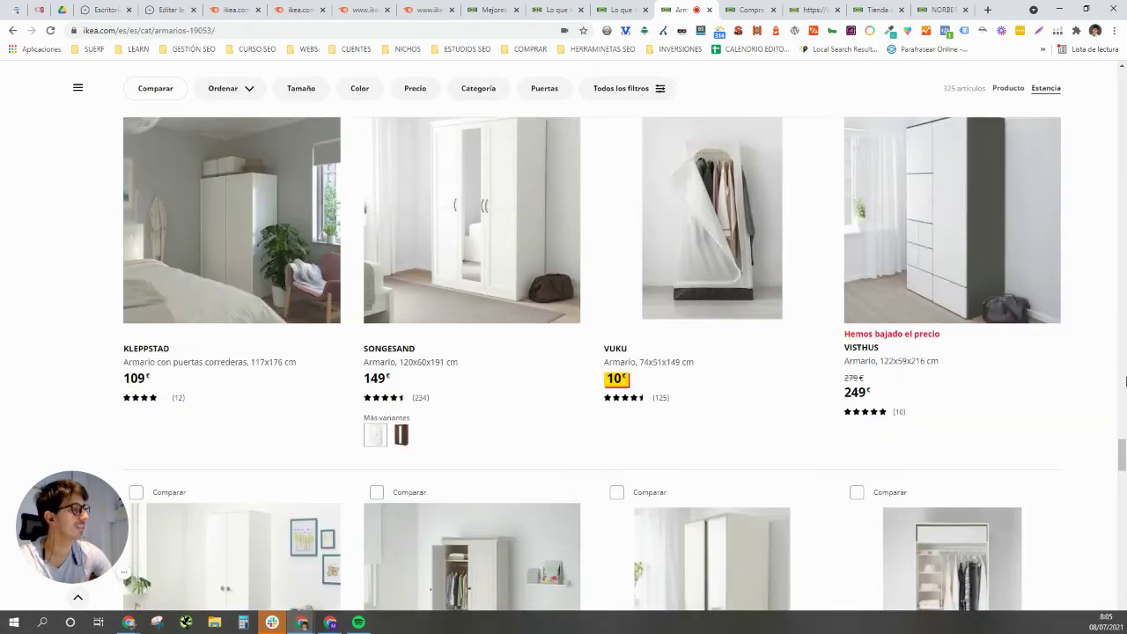
scroll(1124, 391, "down", 3)
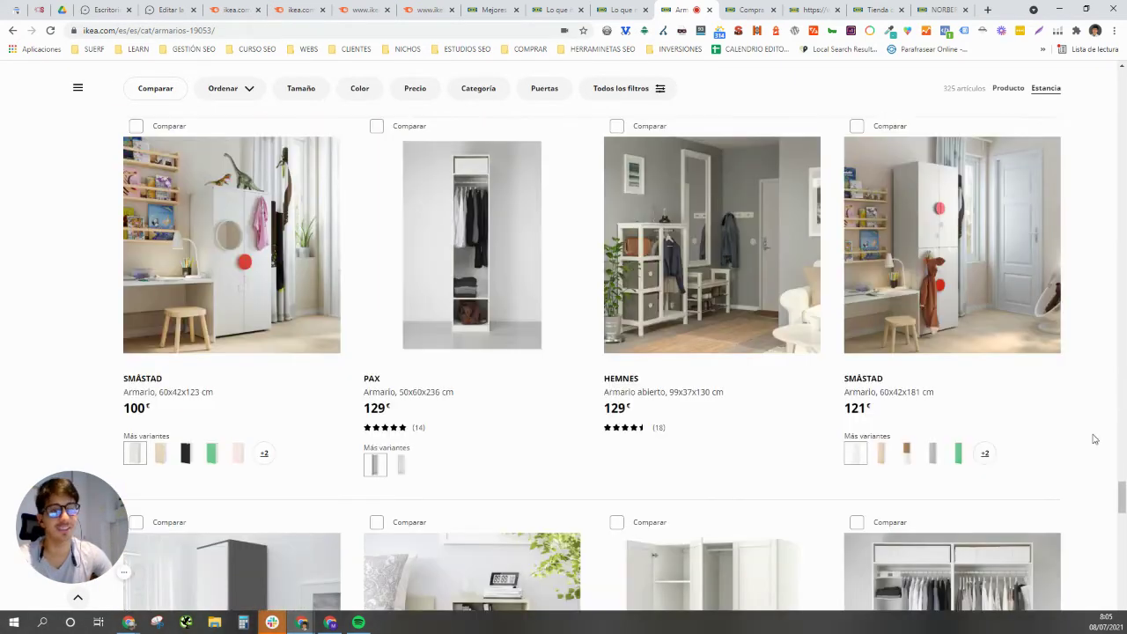
scroll(1092, 431, "up", 12)
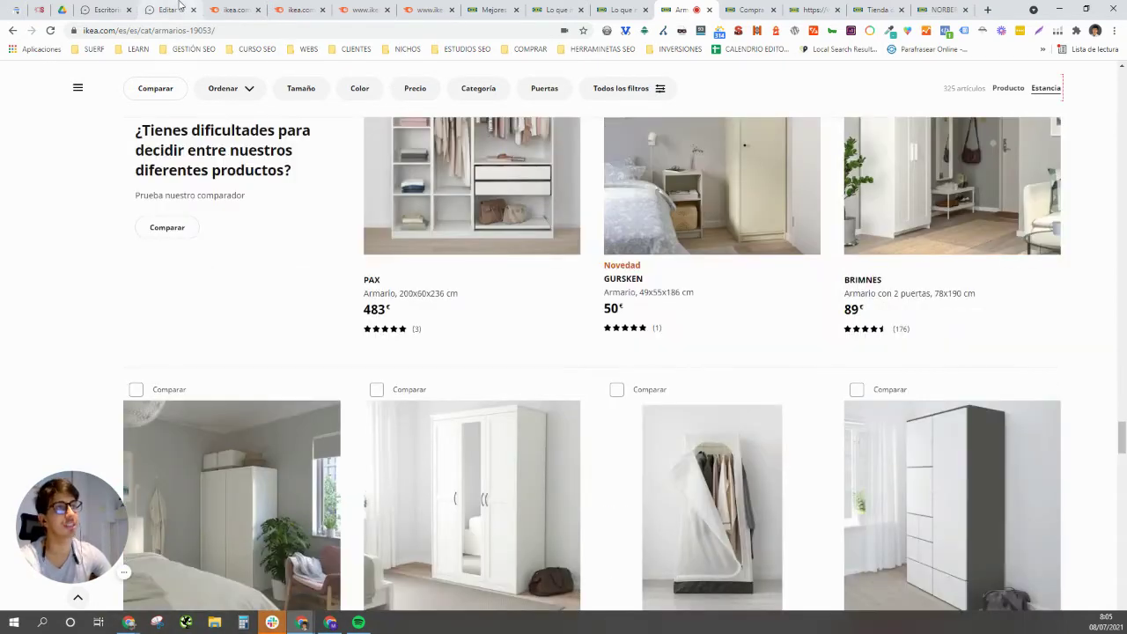
Return to the WordPress draft and review its blog linking section and the Mesitas de Noche category case.
left_click(179, 7)
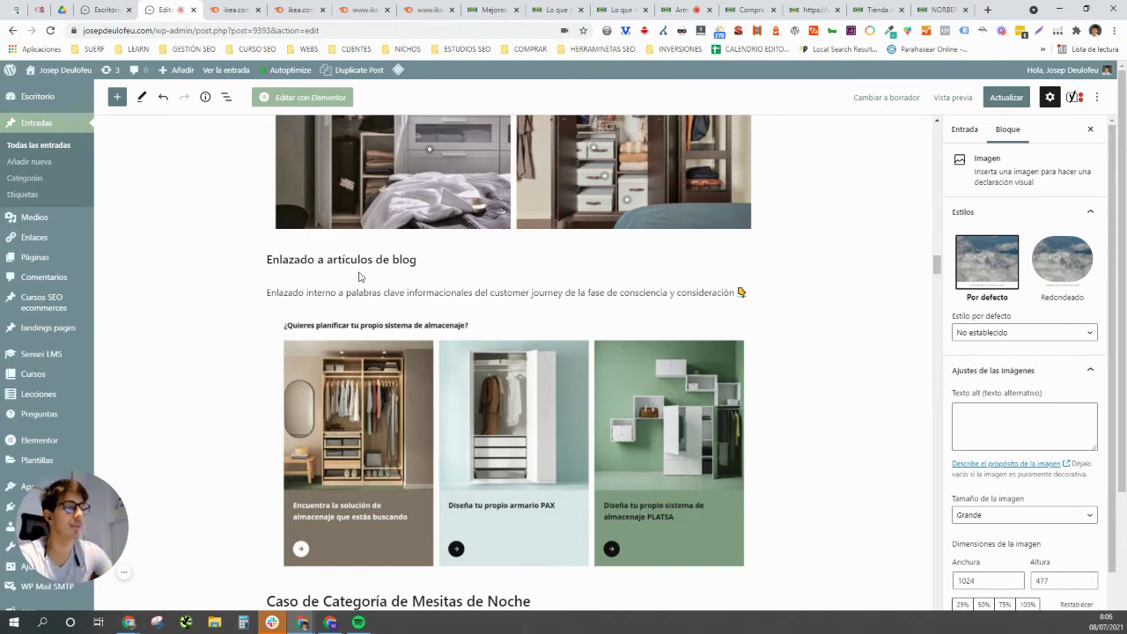
scroll(296, 263, "down", 4)
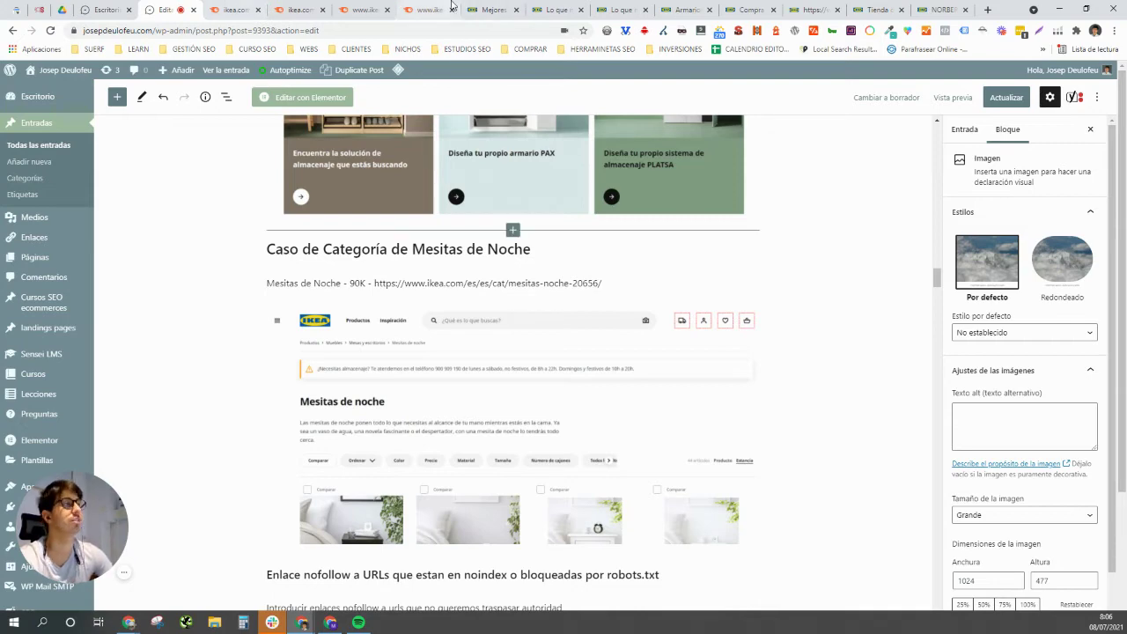
Reopen Ikea's Armarios page, check the end of its product listing and return to the subcategory grid.
left_click(696, 10)
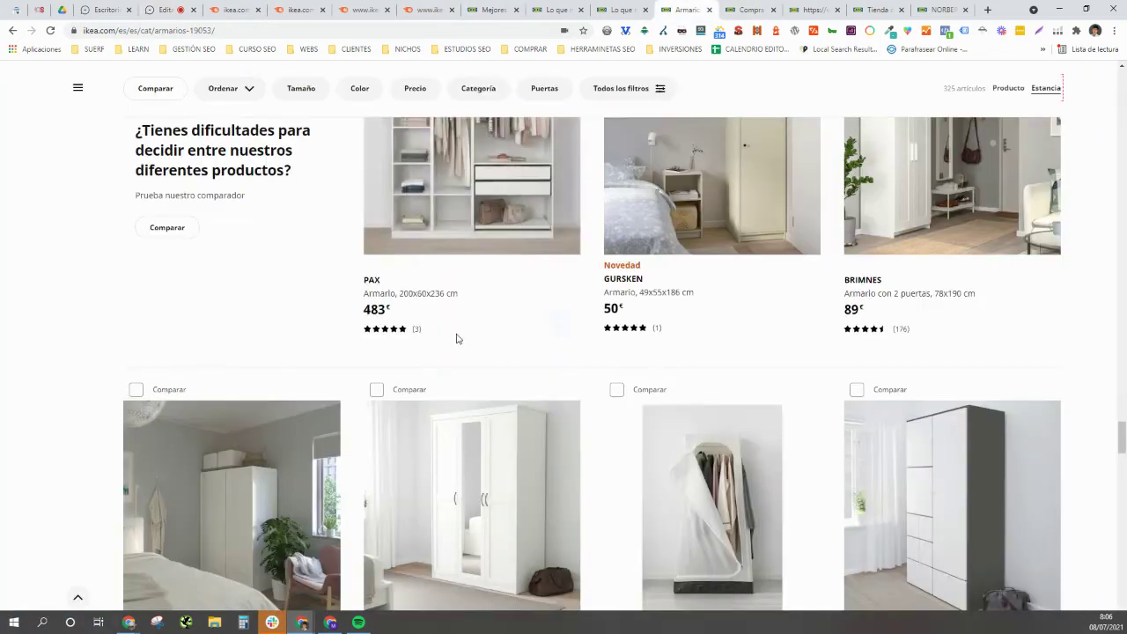
scroll(455, 337, "down", 10)
scroll(513, 408, "down", 10)
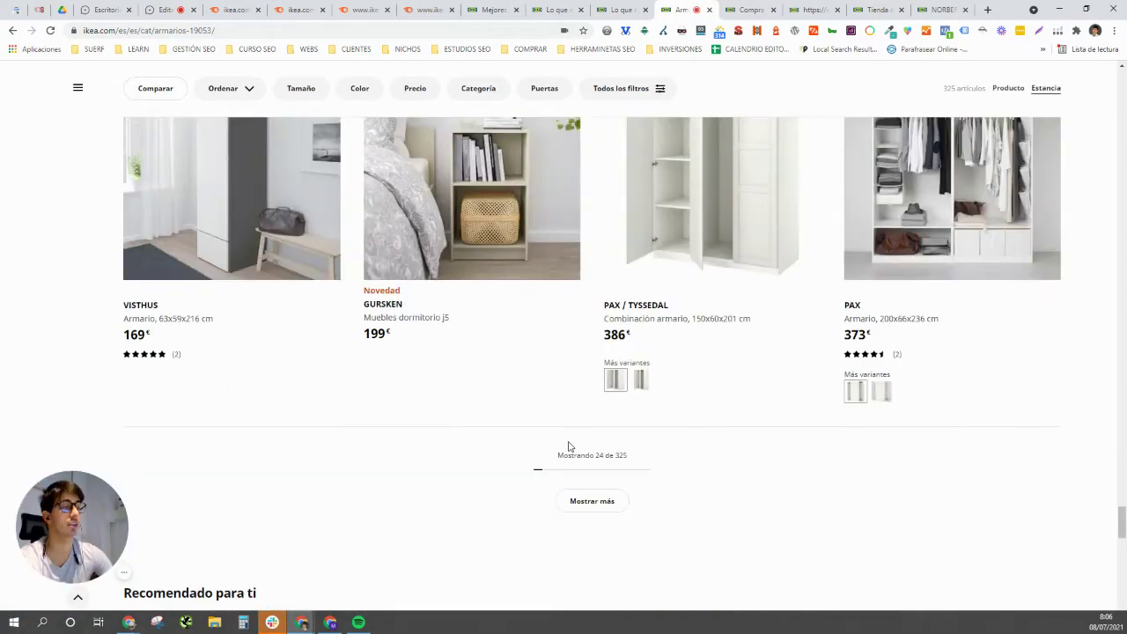
scroll(573, 447, "up", 5)
scroll(788, 365, "up", 15)
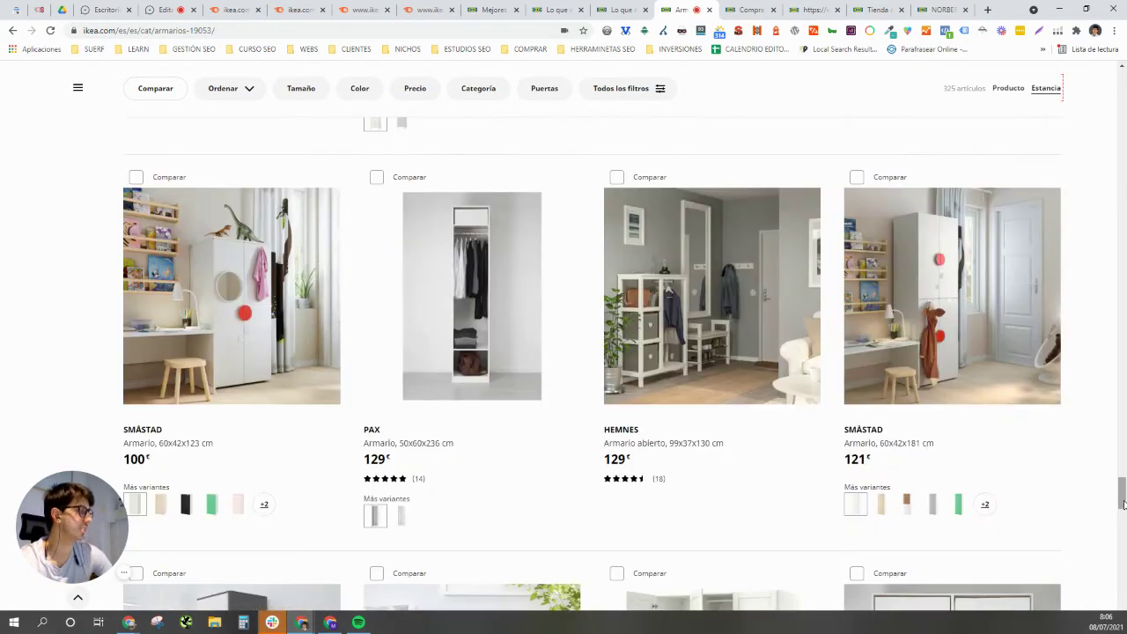
scroll(764, 192, "up", 10)
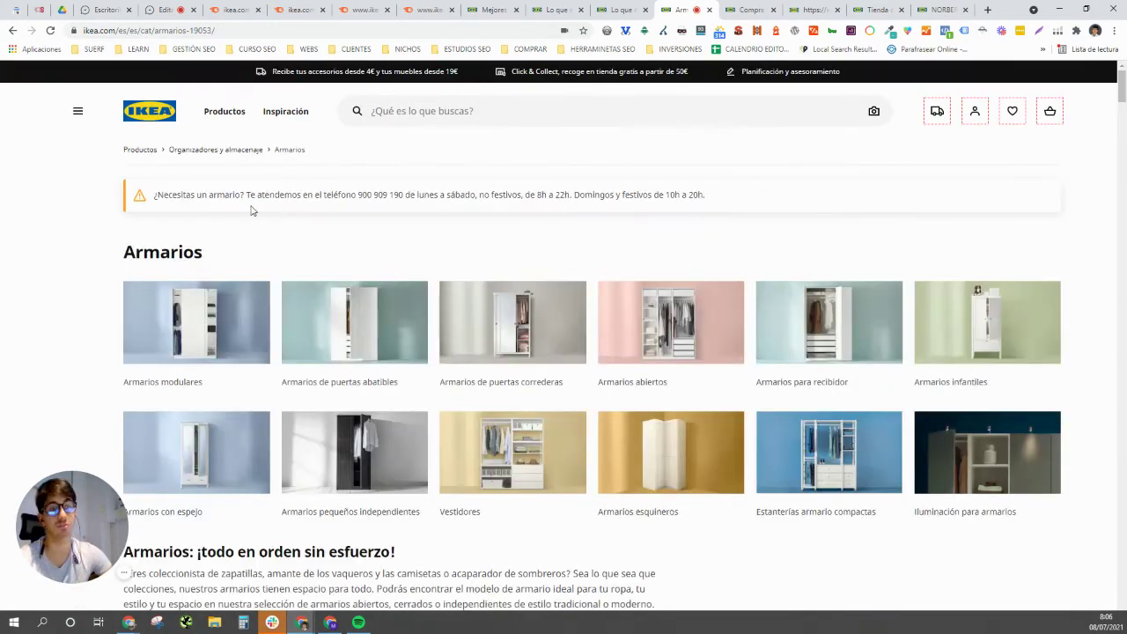
Open the Armarios modulares subcategory in a separate tab, examine its product listing and related categories, and close it.
right_click(212, 339)
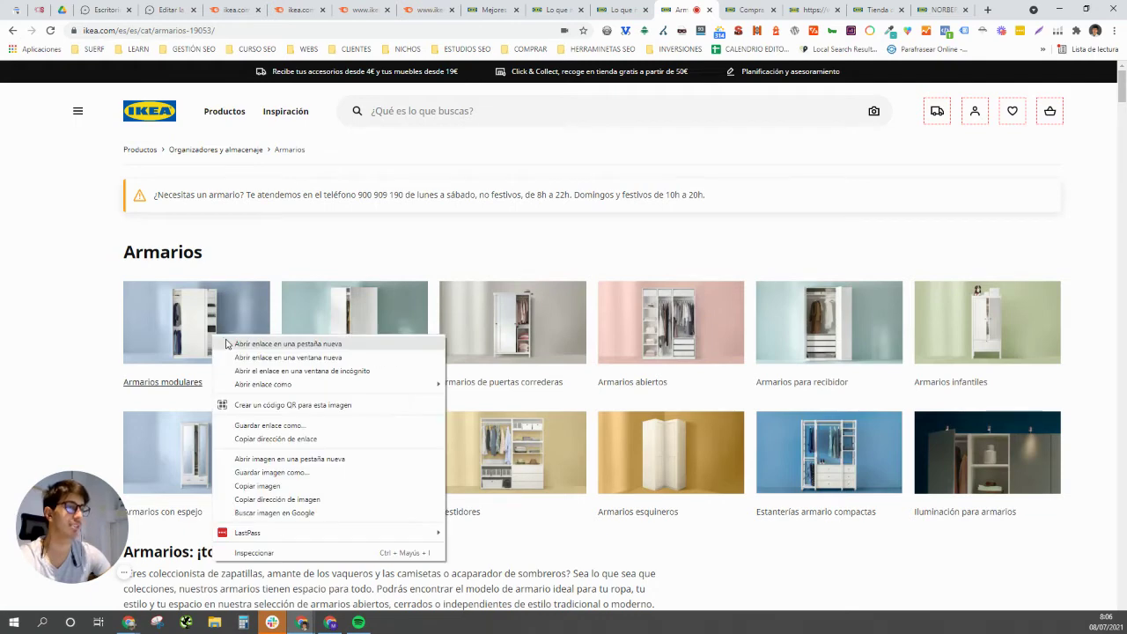
left_click(227, 343)
left_click(707, 7)
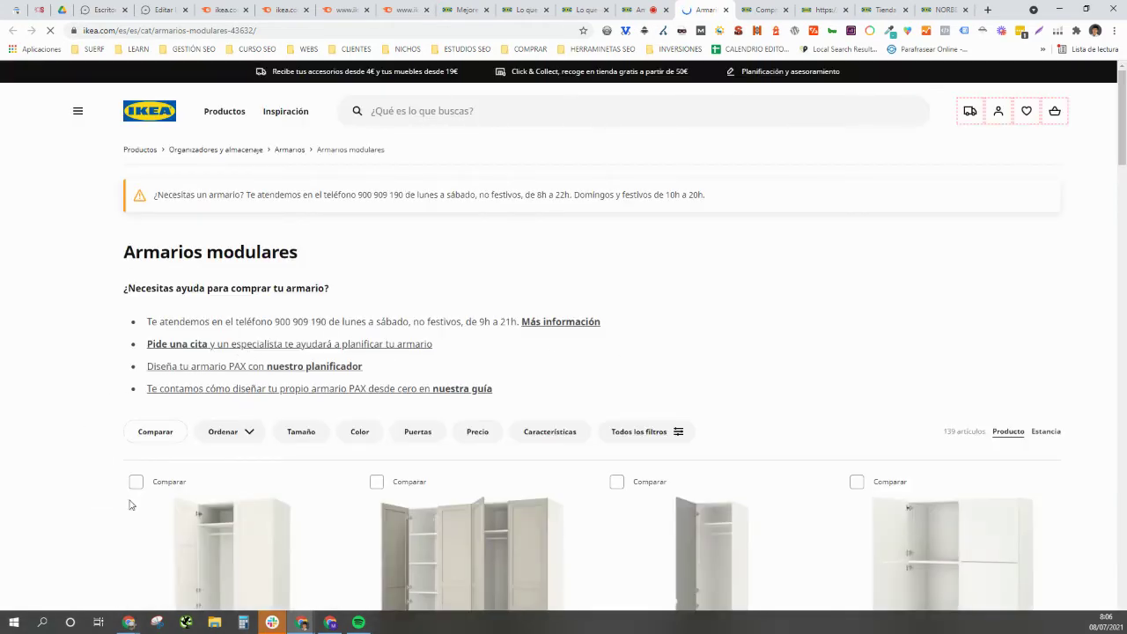
scroll(544, 317, "down", 3)
scroll(596, 384, "down", 15)
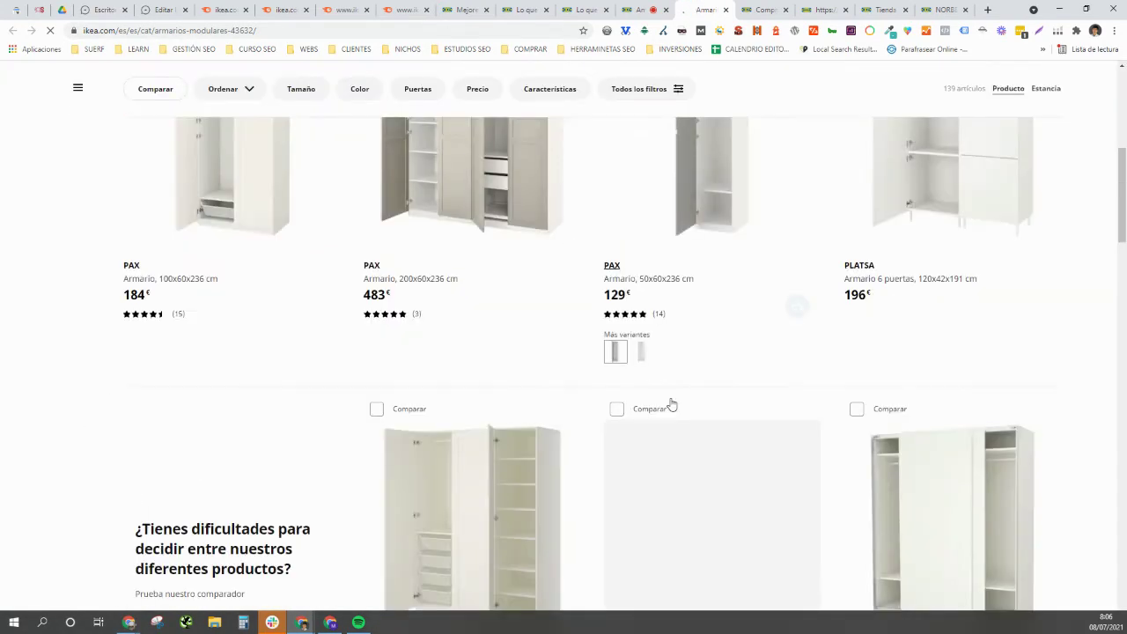
scroll(548, 495, "down", 15)
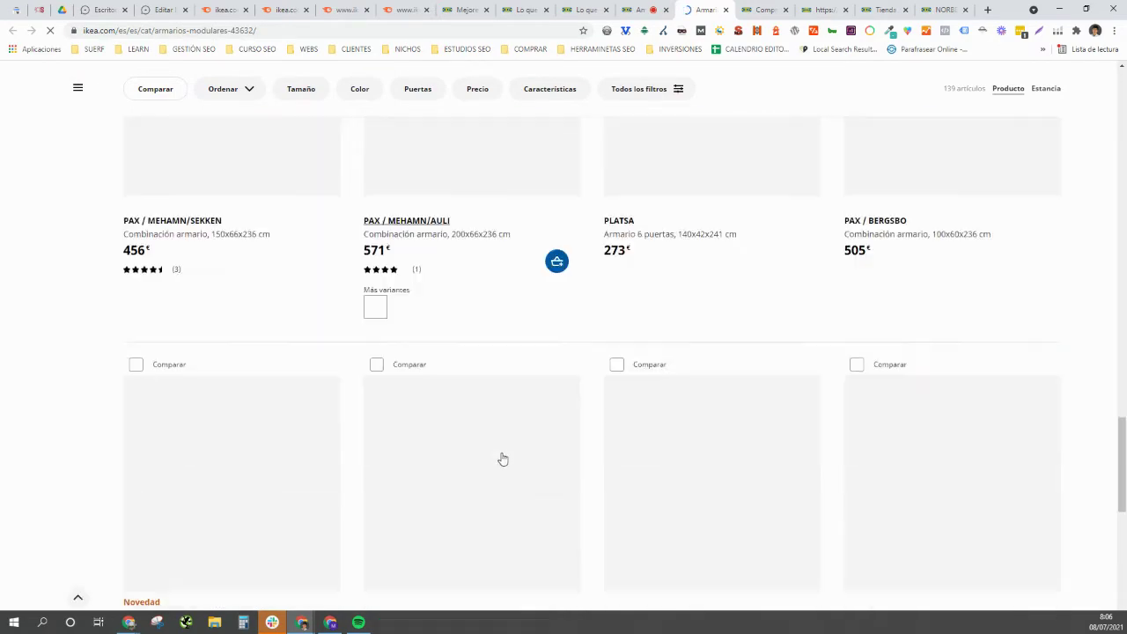
scroll(354, 440, "up", 15)
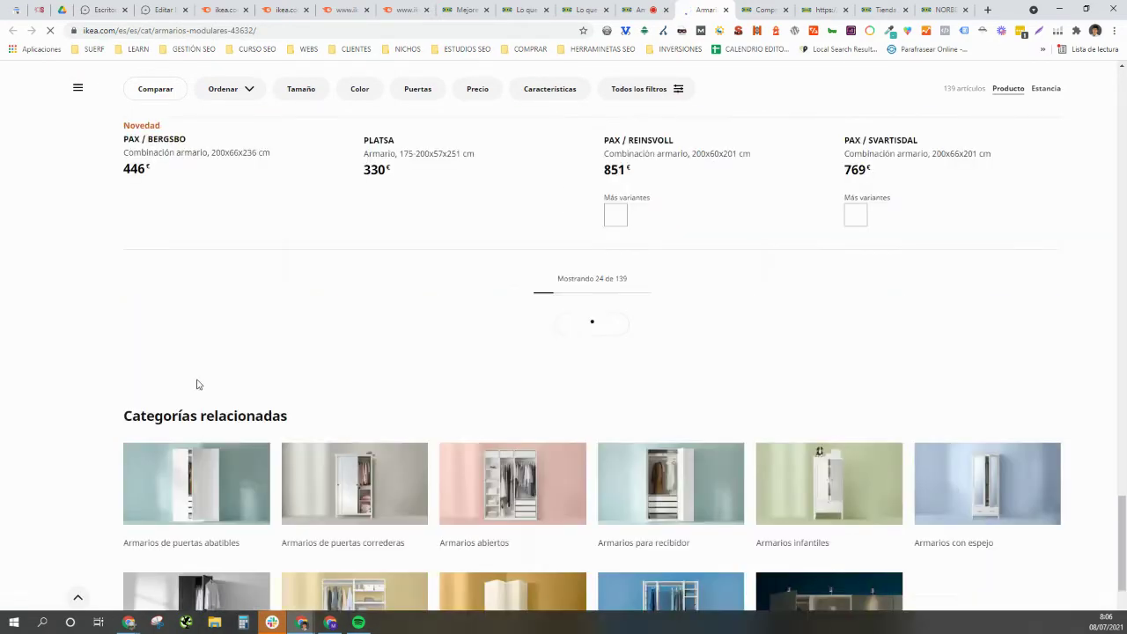
scroll(223, 500, "up", 10)
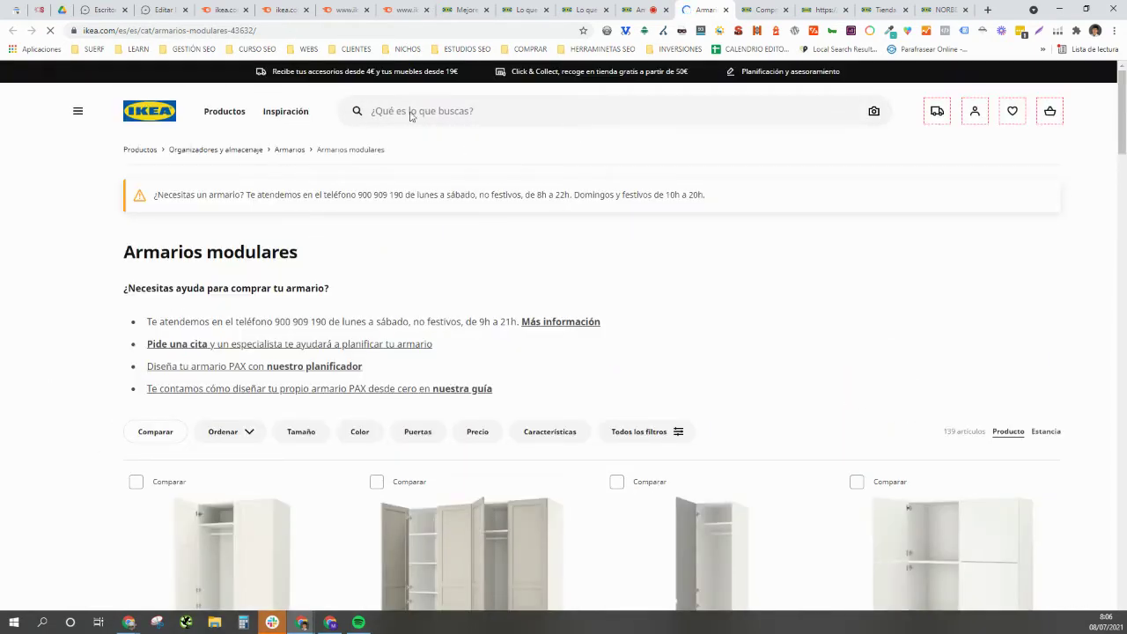
left_click(727, 9)
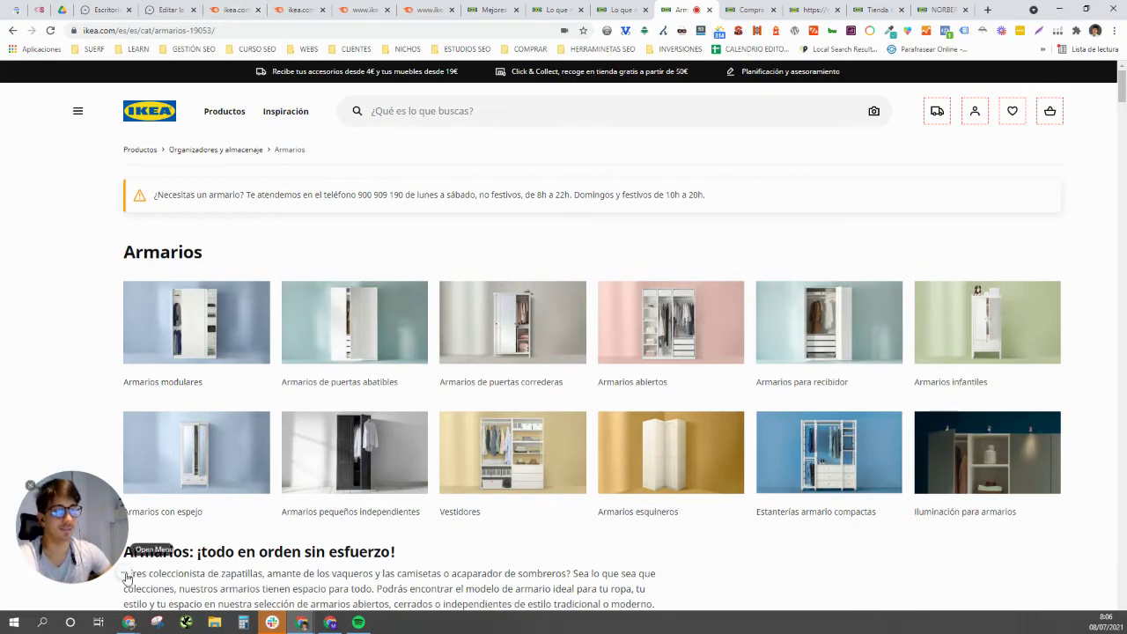
Bring up Ikea's Mesitas de noche category page after checking its case in the WordPress draft, and close the Armarios page.
mouse_move(167, 578)
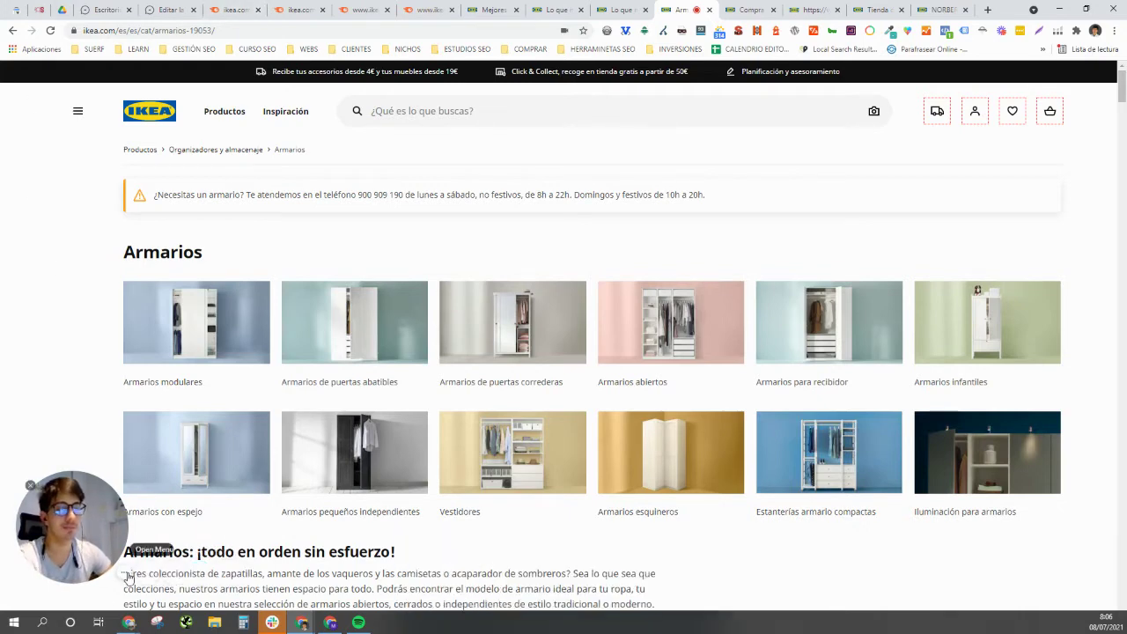
left_click(172, 10)
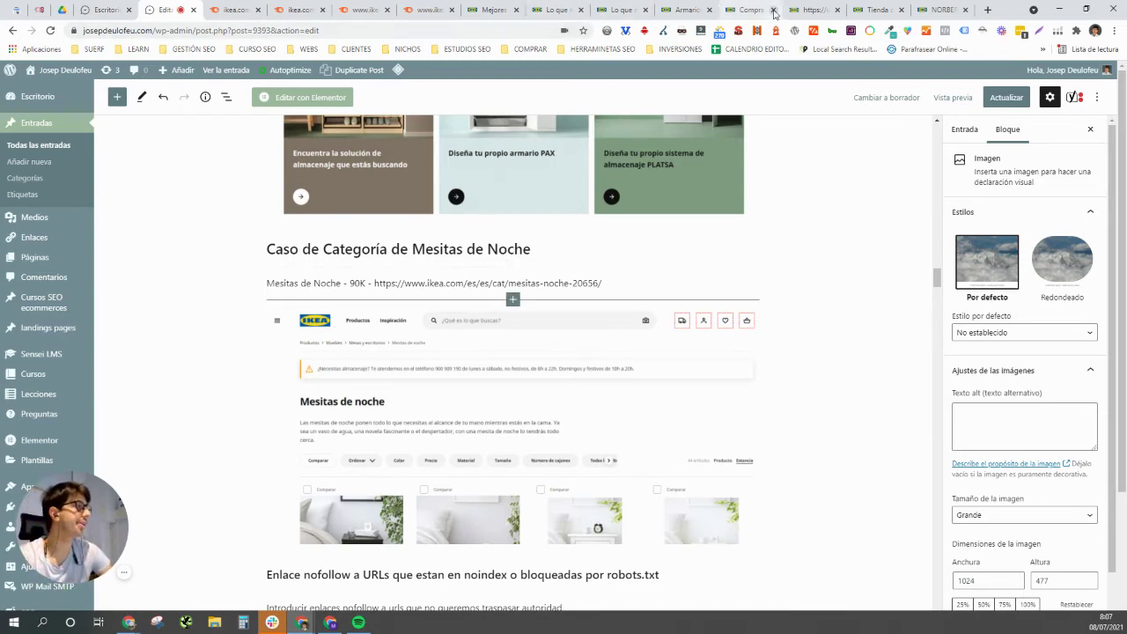
left_click(747, 9)
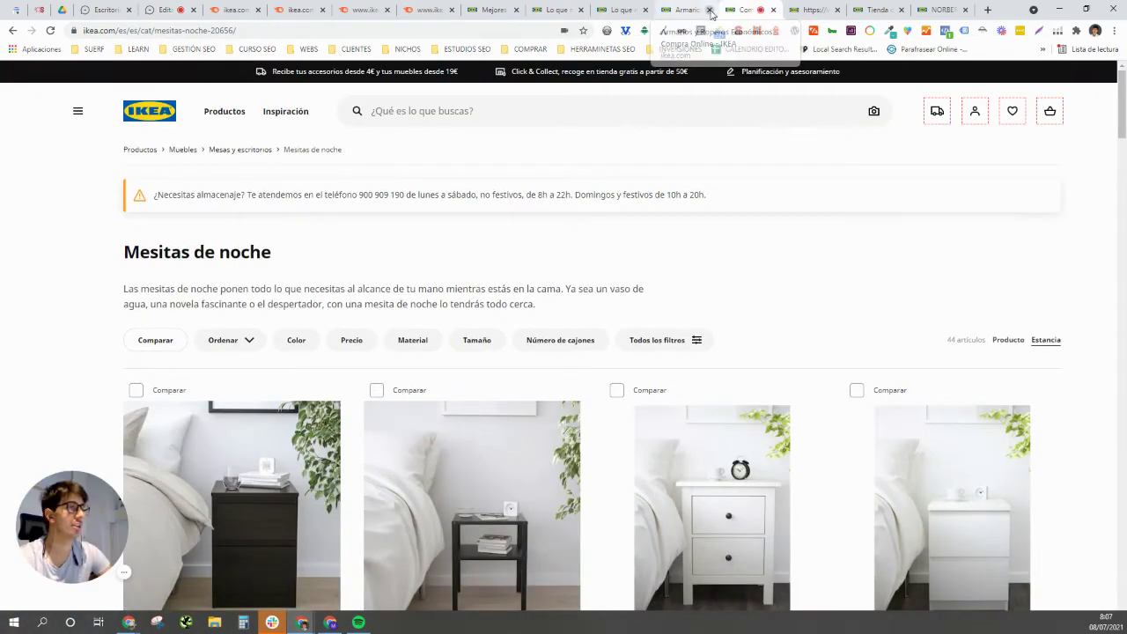
left_click(710, 10)
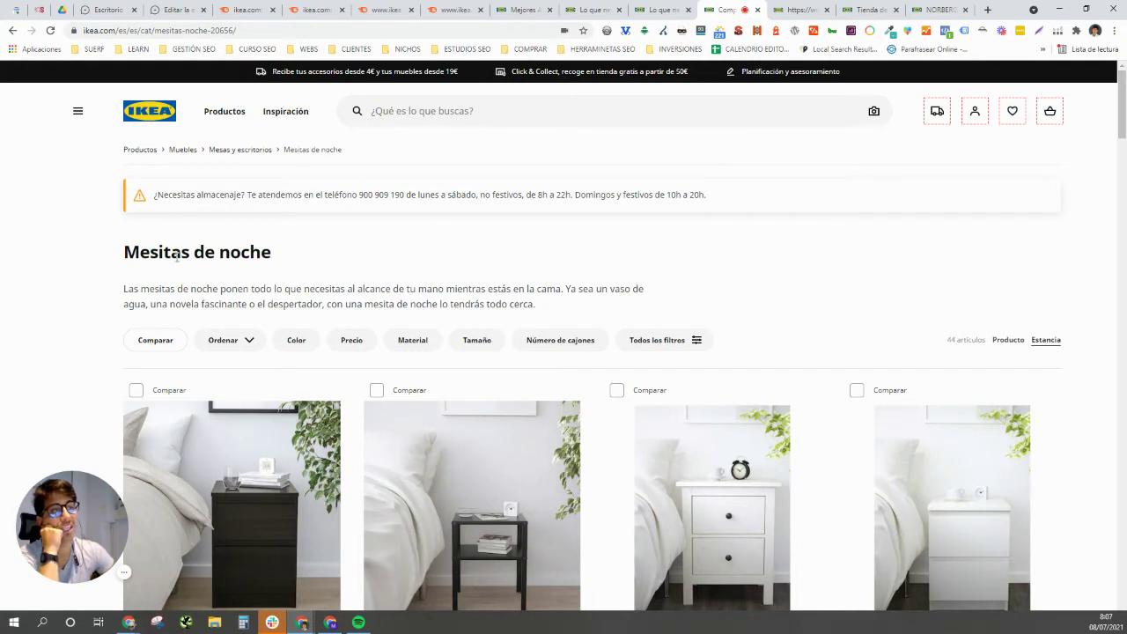
Highlight the Mesitas de noche page's main heading and its phone assistance notice.
left_click_drag(126, 254, 273, 262)
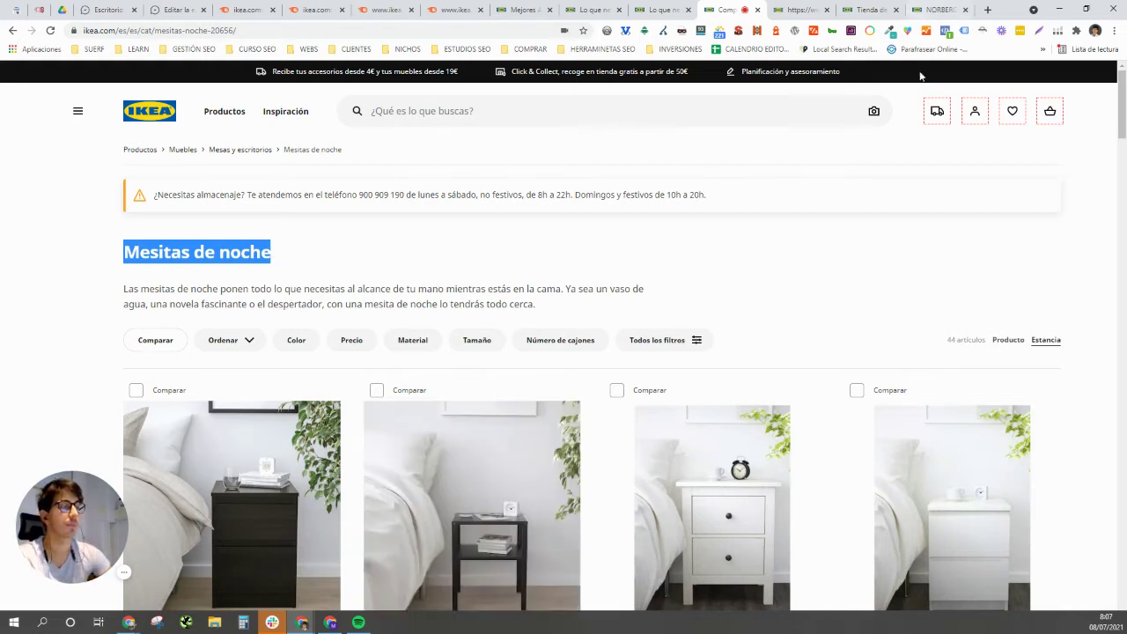
scroll(493, 217, "down", 1)
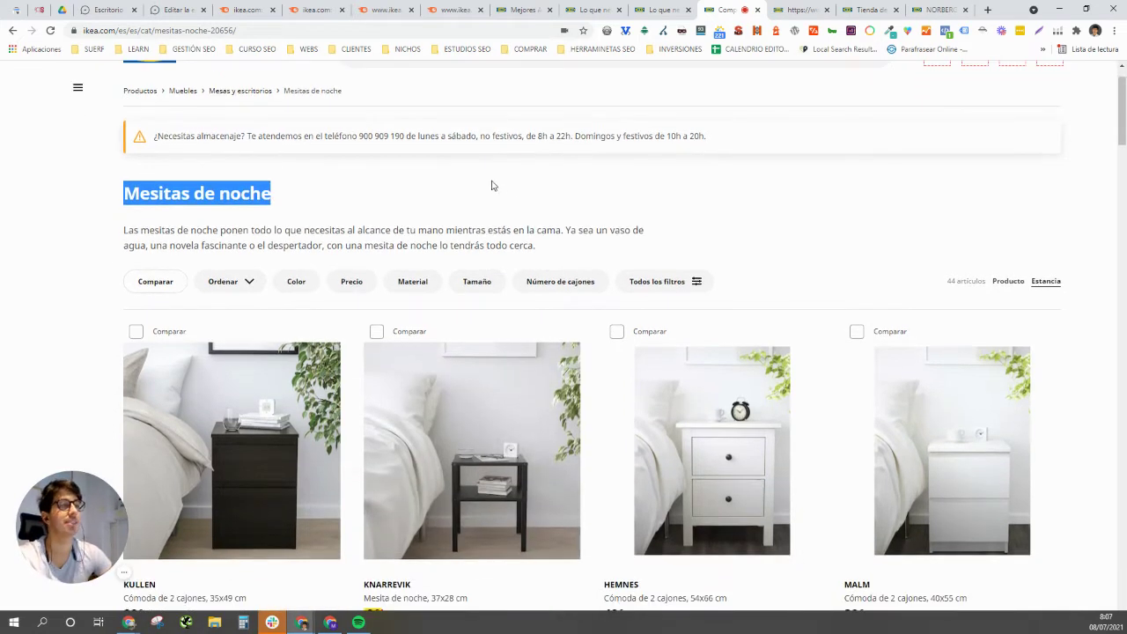
left_click_drag(144, 143, 741, 152)
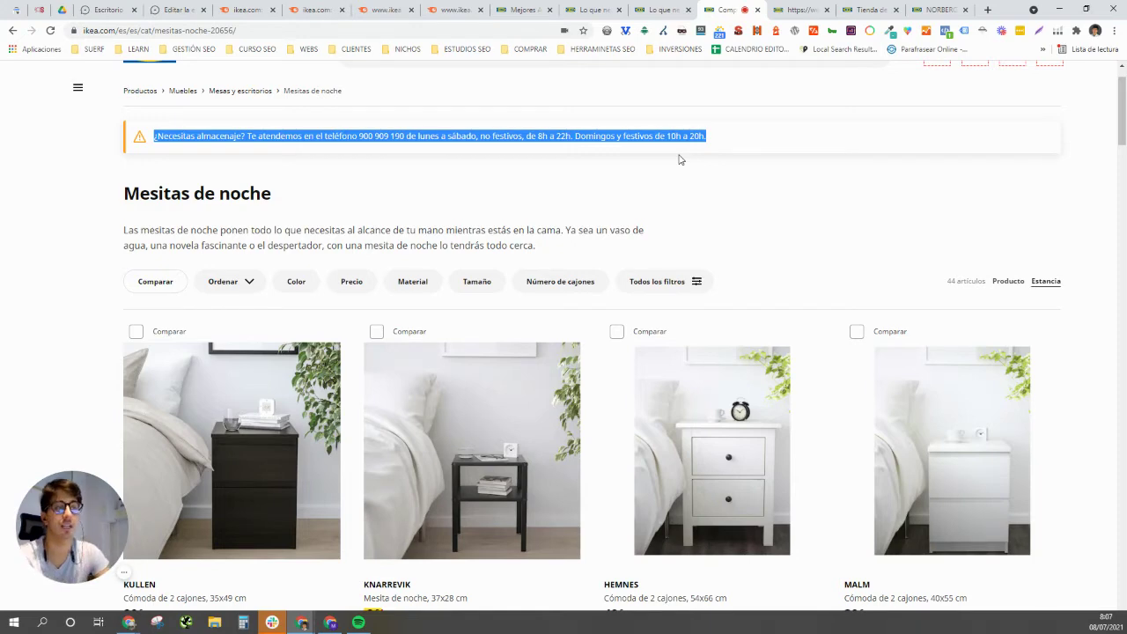
scroll(999, 221, "down", 2)
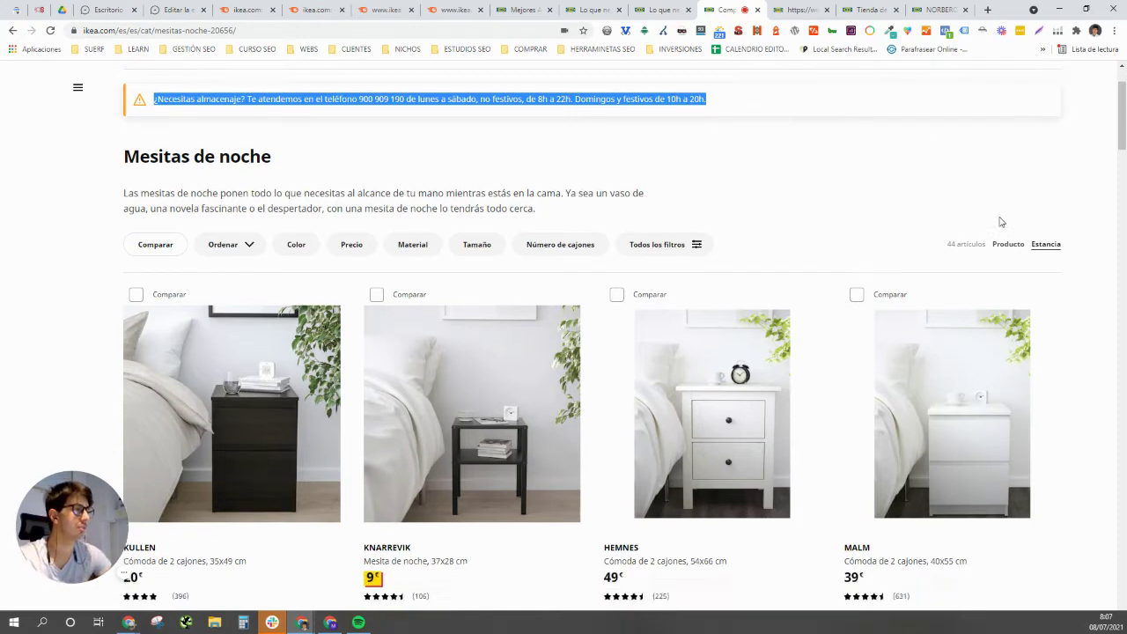
Return to the WordPress draft and review the section on nofollow links to noindex or robots.txt-blocked URLs.
left_click(176, 10)
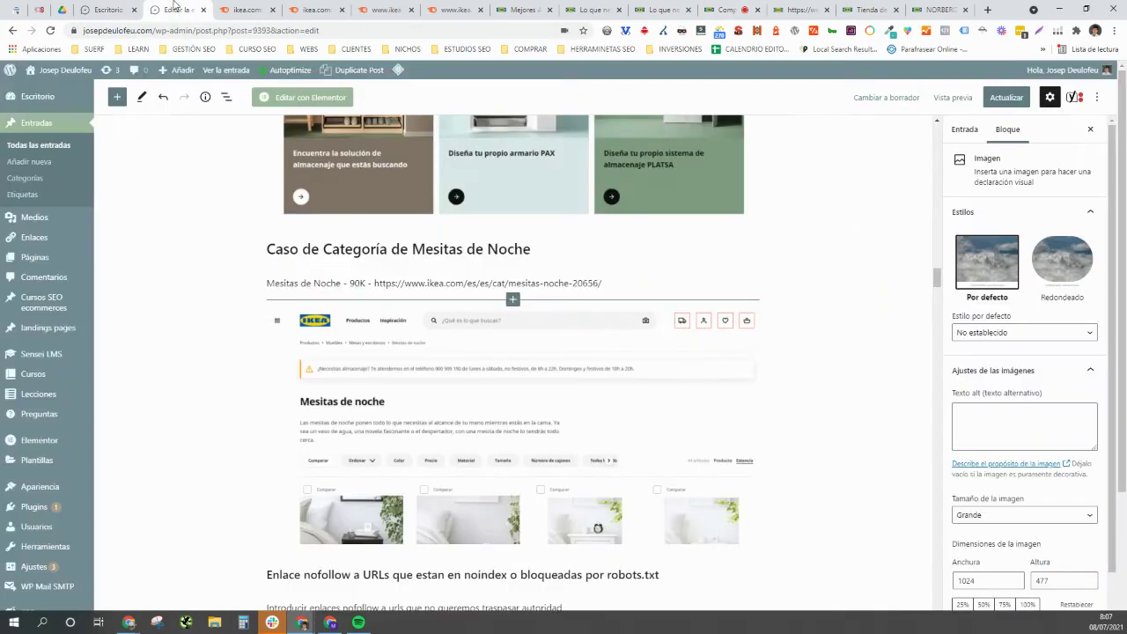
scroll(330, 350, "down", 2)
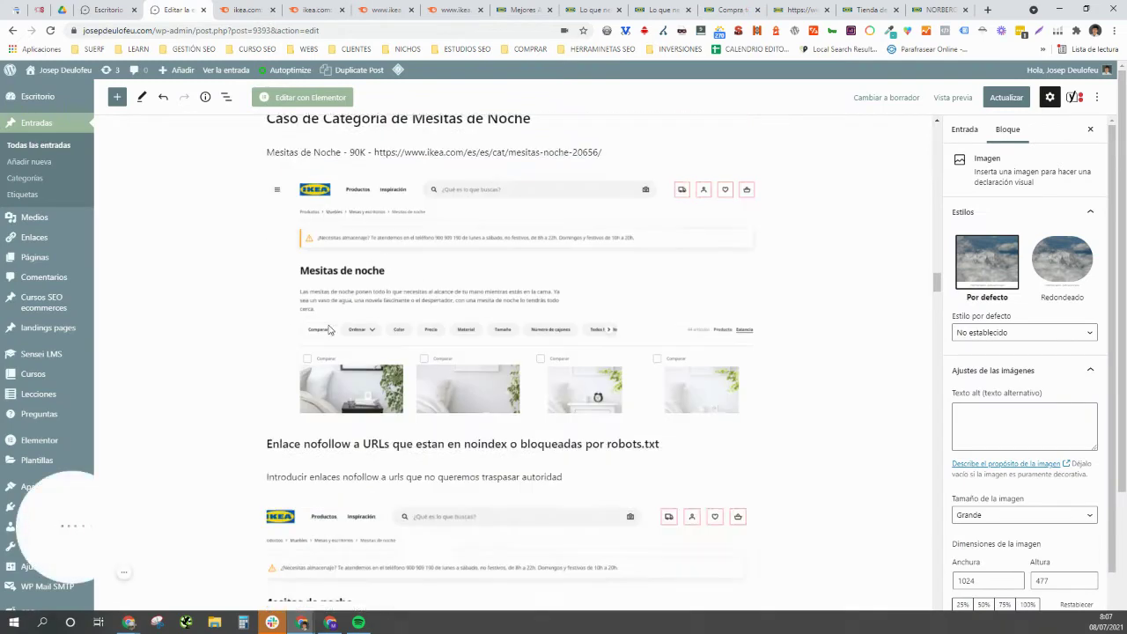
scroll(437, 369, "down", 1)
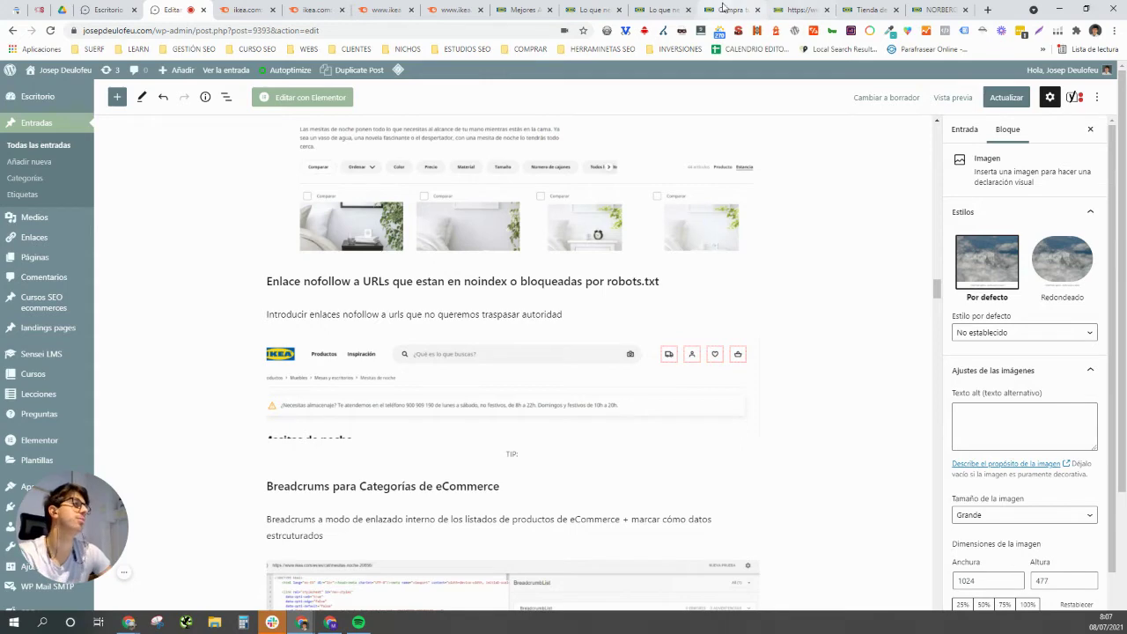
Open the order tracking link from the Mesitas de noche header in a new tab and check its indexability with Robots Exclusion Checker.
left_click(723, 9)
scroll(731, 246, "up", 3)
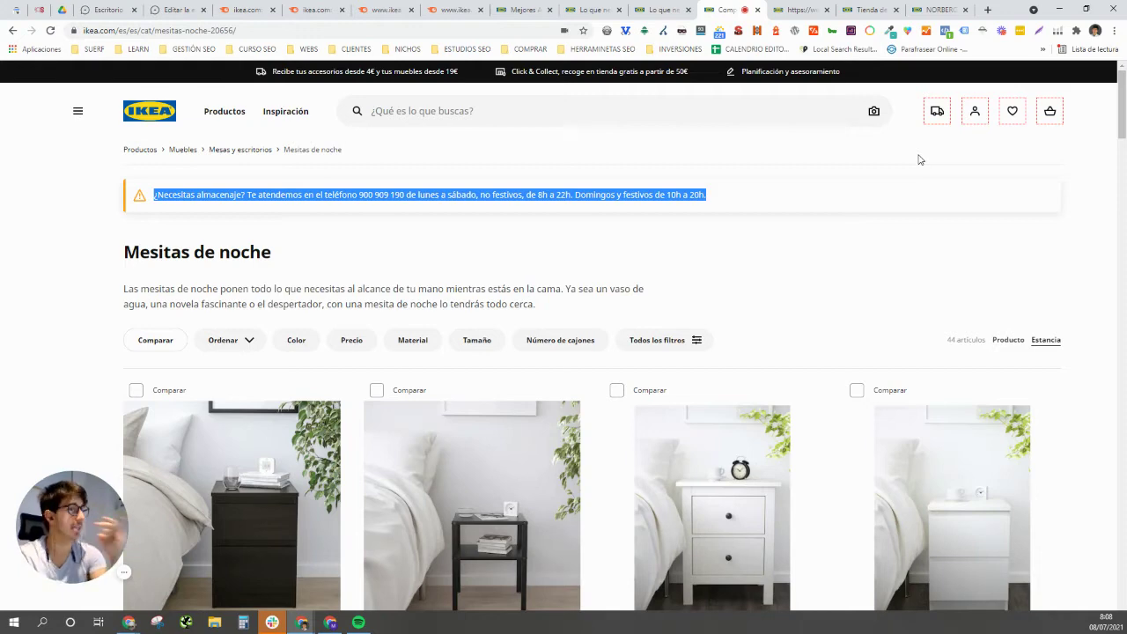
right_click(937, 111)
left_click(958, 120)
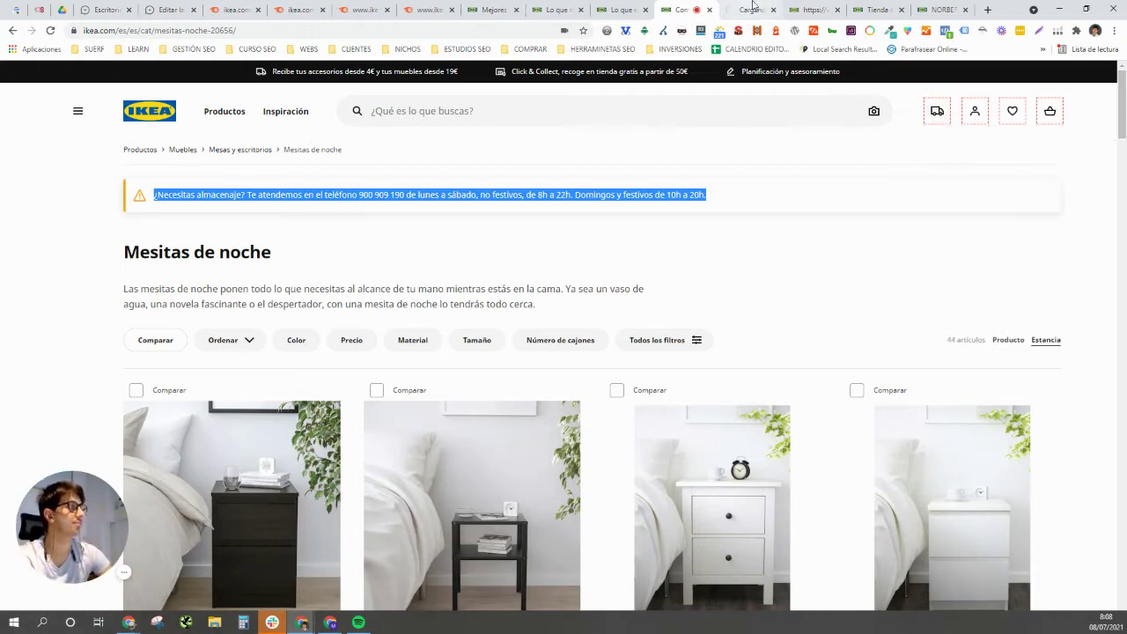
left_click(753, 9)
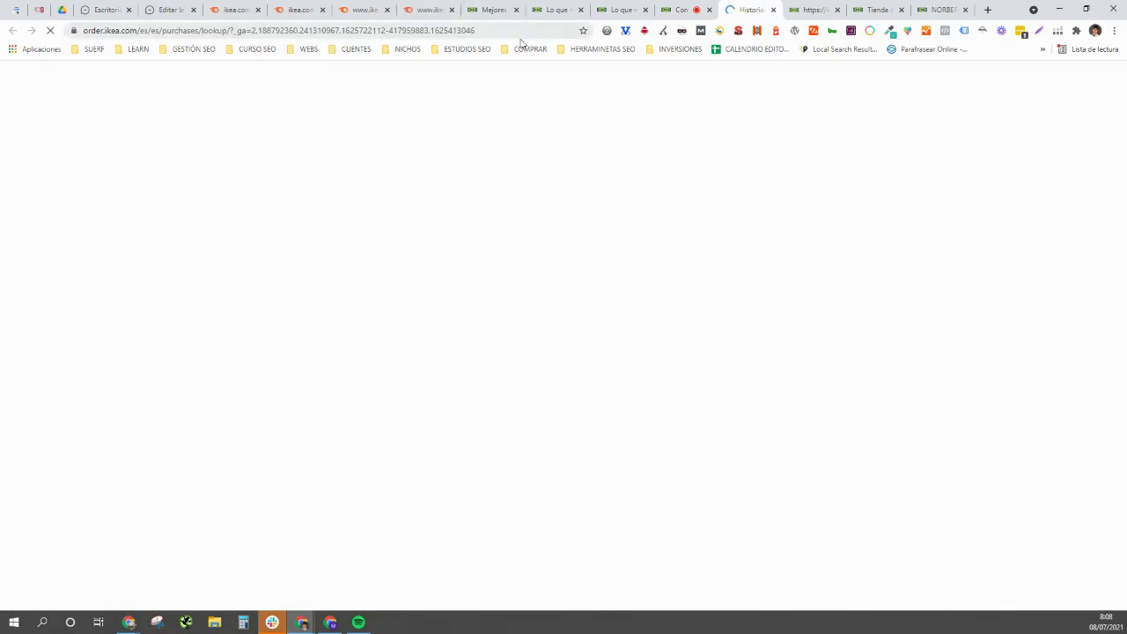
left_click(644, 31)
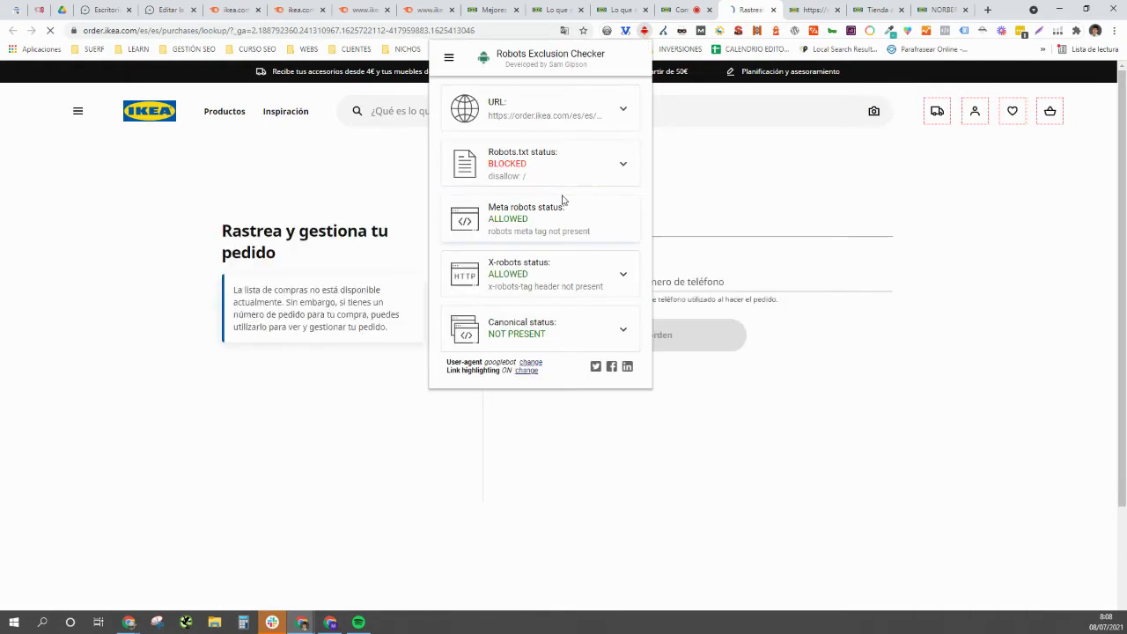
Return to the WordPress draft and review its sections on category breadcrumbs and the visual quality of product listings.
key("ctrl+Page_Up")
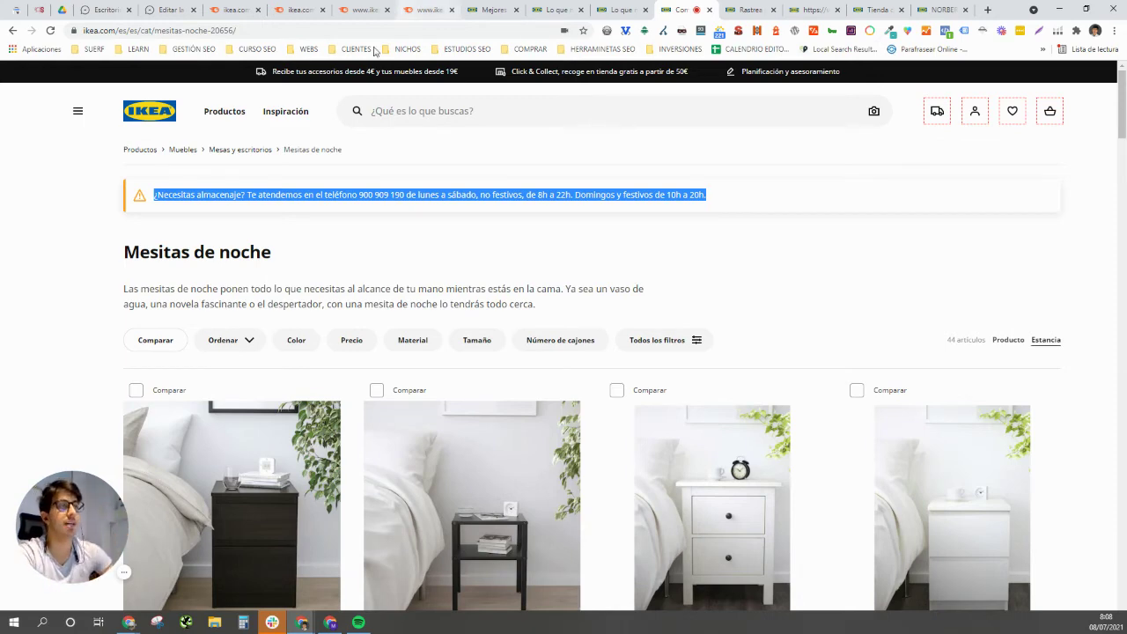
left_click(174, 10)
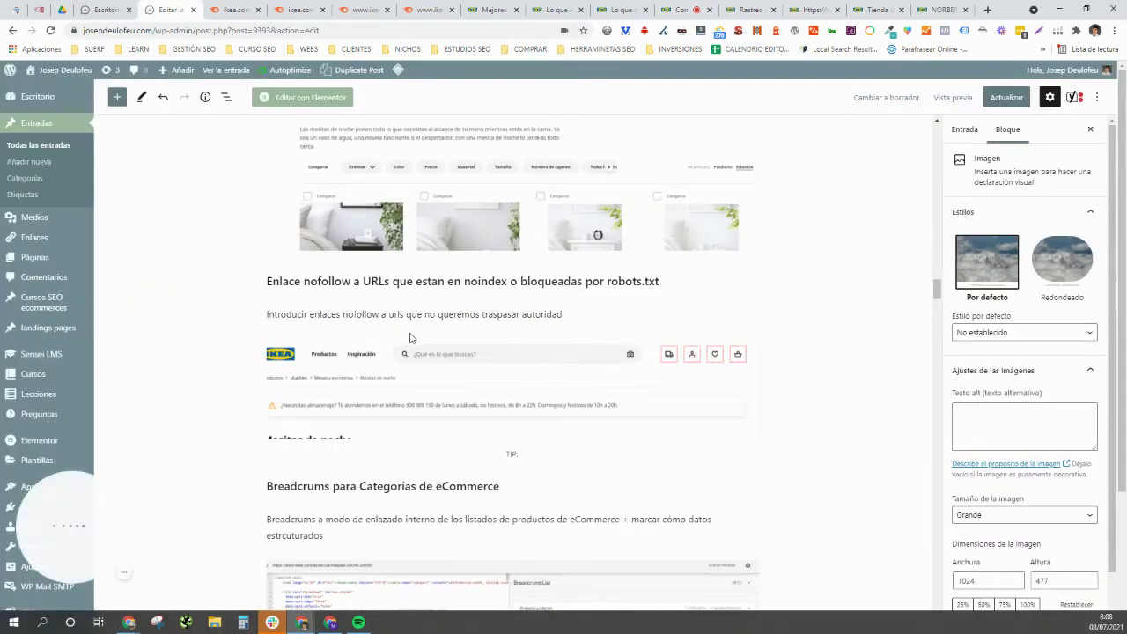
scroll(411, 335, "down", 3)
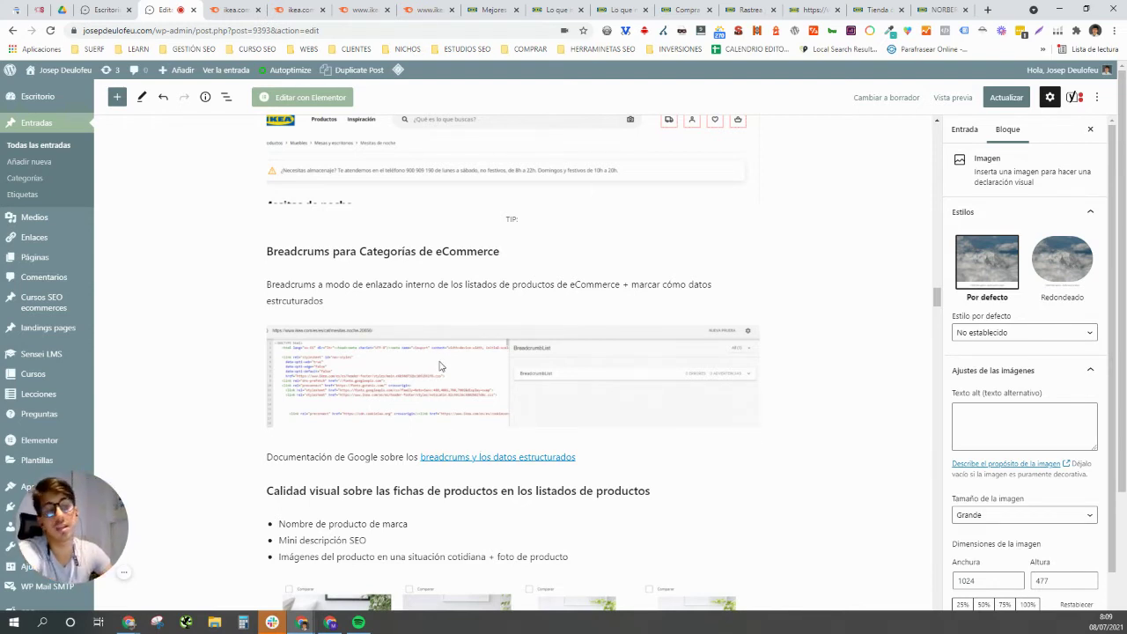
scroll(467, 452, "down", 2)
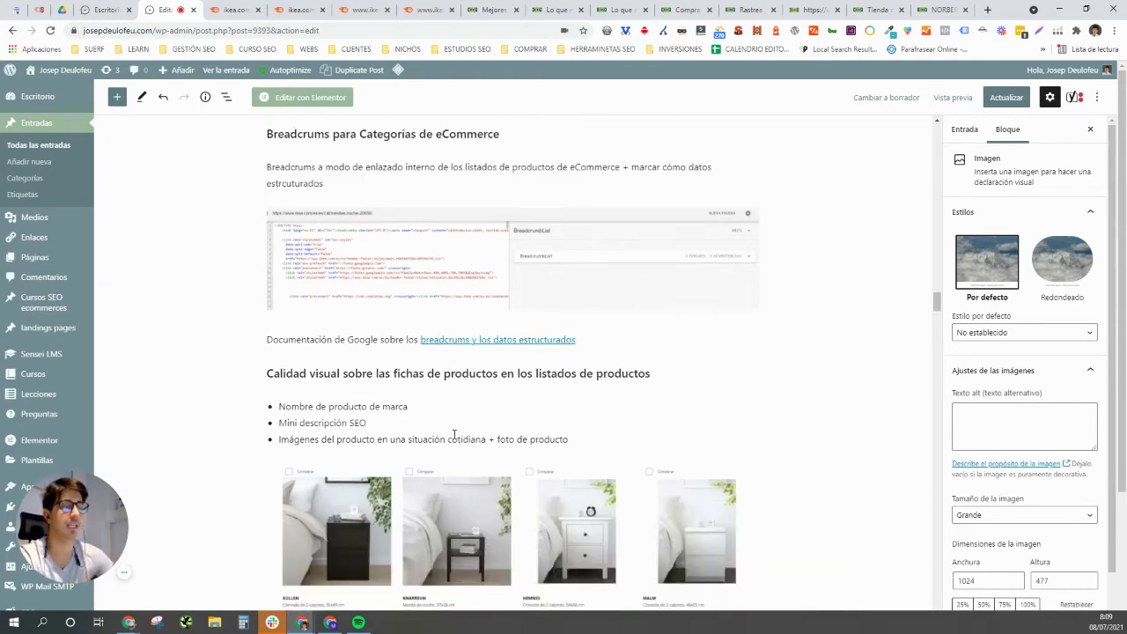
scroll(447, 420, "down", 3)
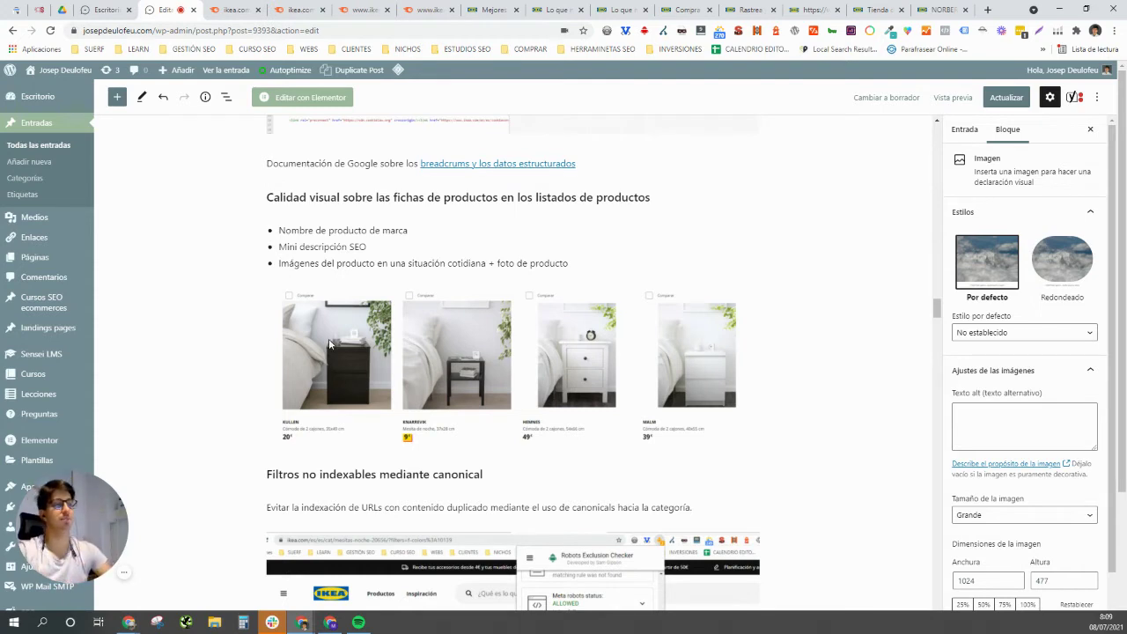
Examine the Mesitas de noche product cards and highlight the category slug and the es/es/cat path in the page's URL.
left_click(674, 17)
scroll(243, 367, "down", 3)
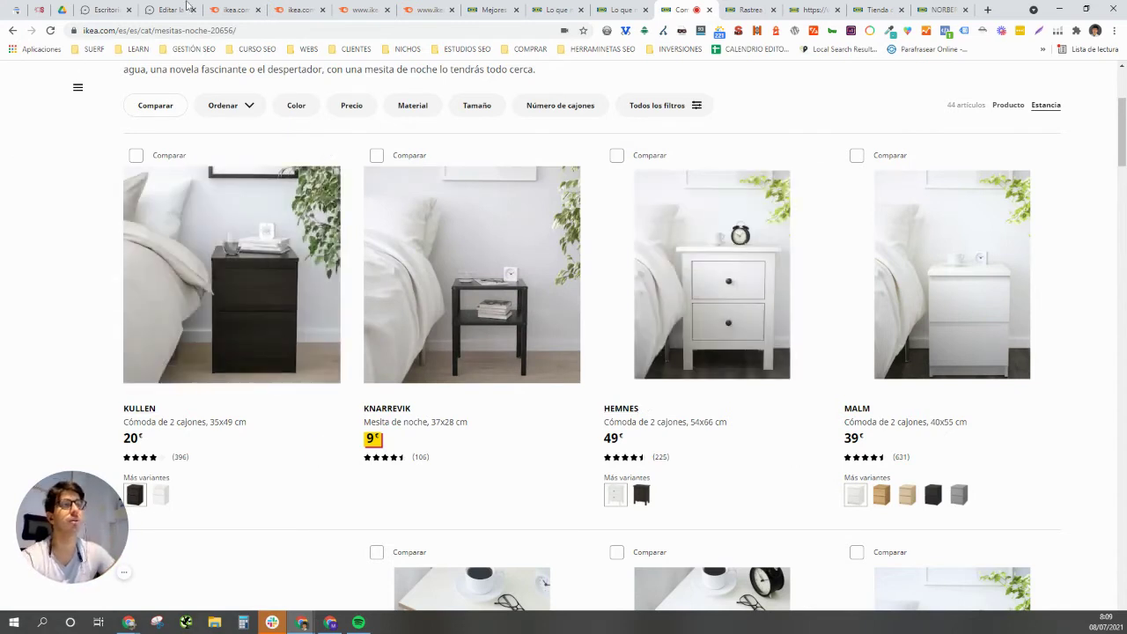
left_click_drag(155, 31, 234, 31)
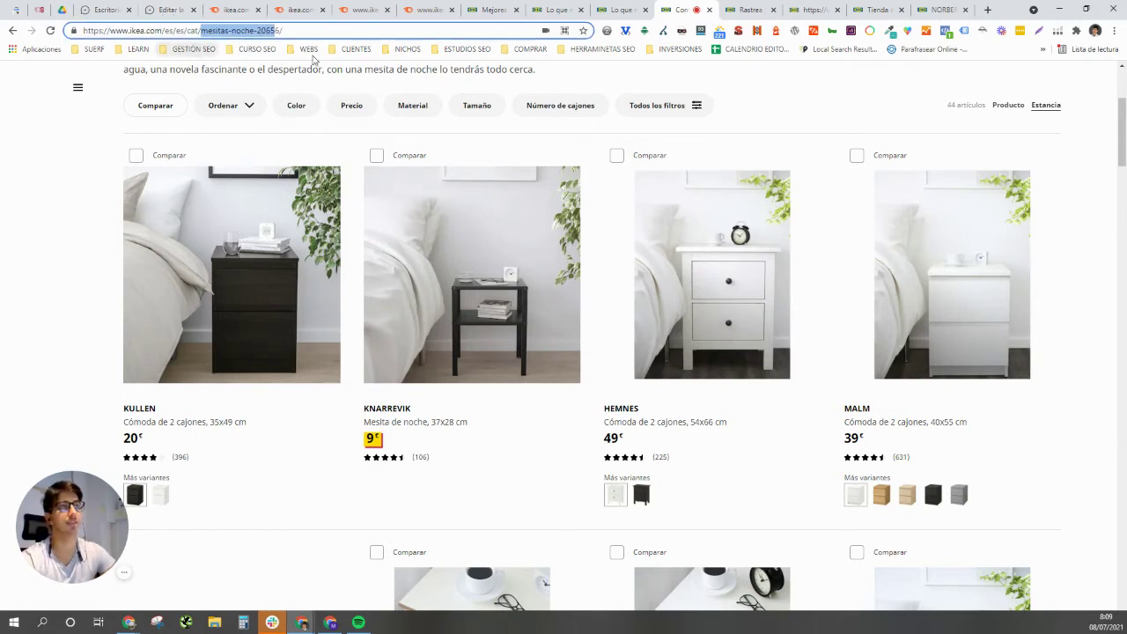
left_click(164, 31)
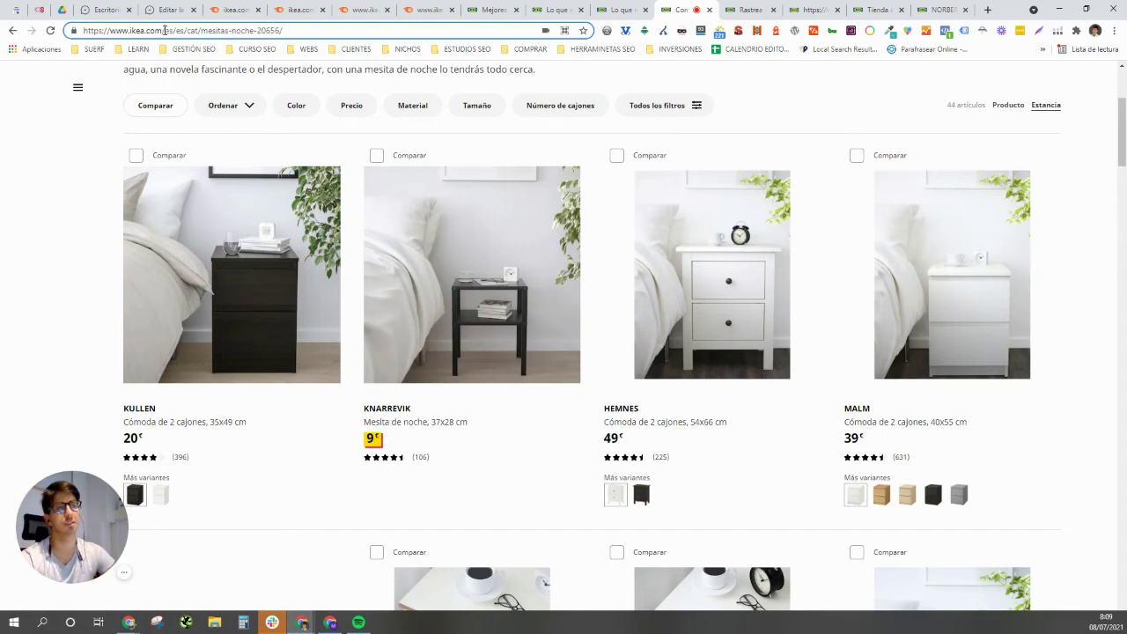
left_click_drag(164, 31, 202, 31)
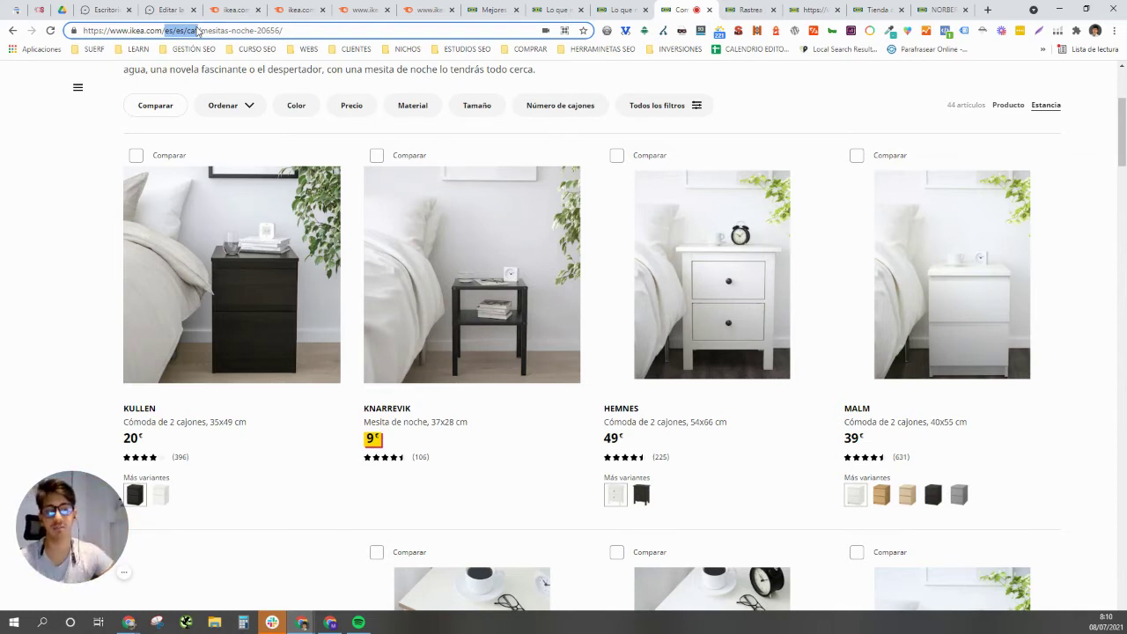
left_click_drag(199, 31, 192, 28)
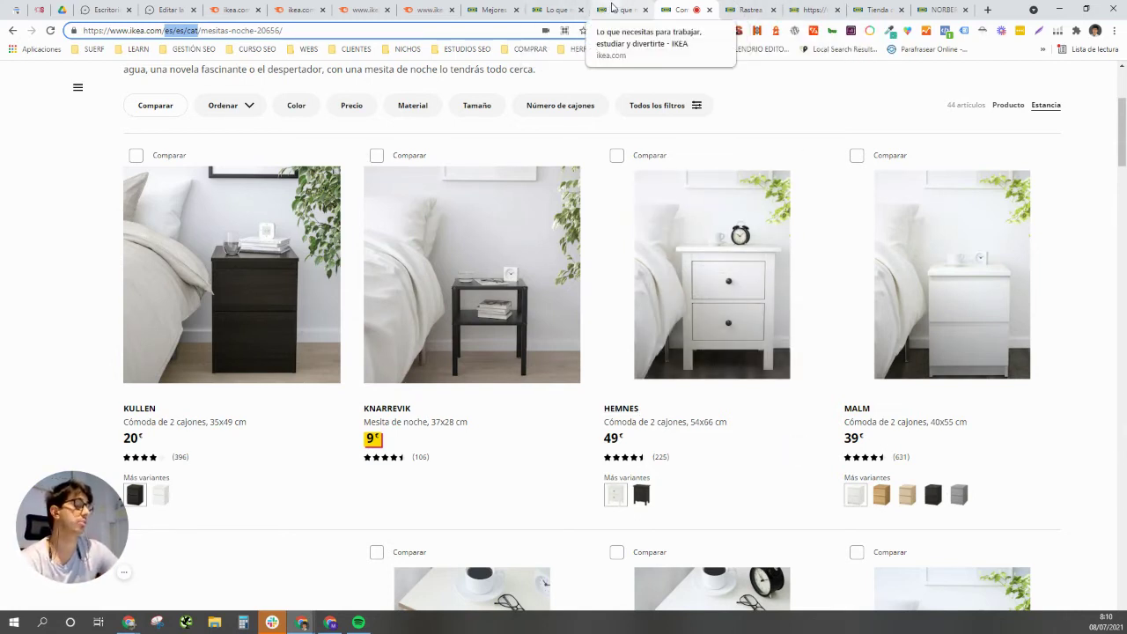
Review the draft's section on non-indexable filters through canonicals and reopen the Mesitas de noche page.
left_click(172, 10)
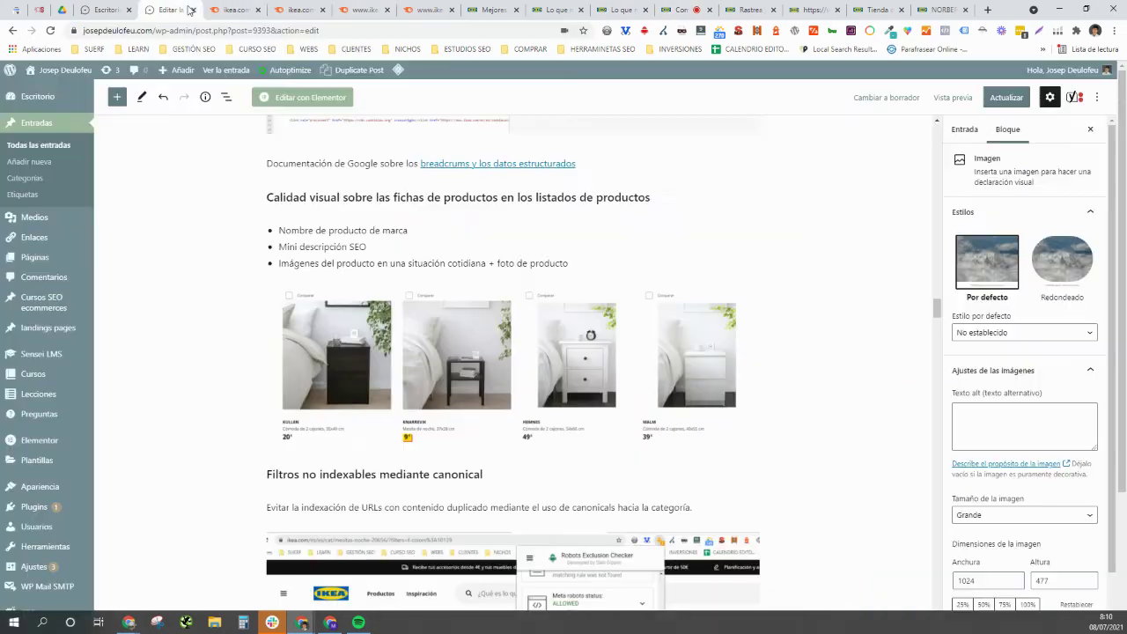
scroll(328, 223, "down", 1)
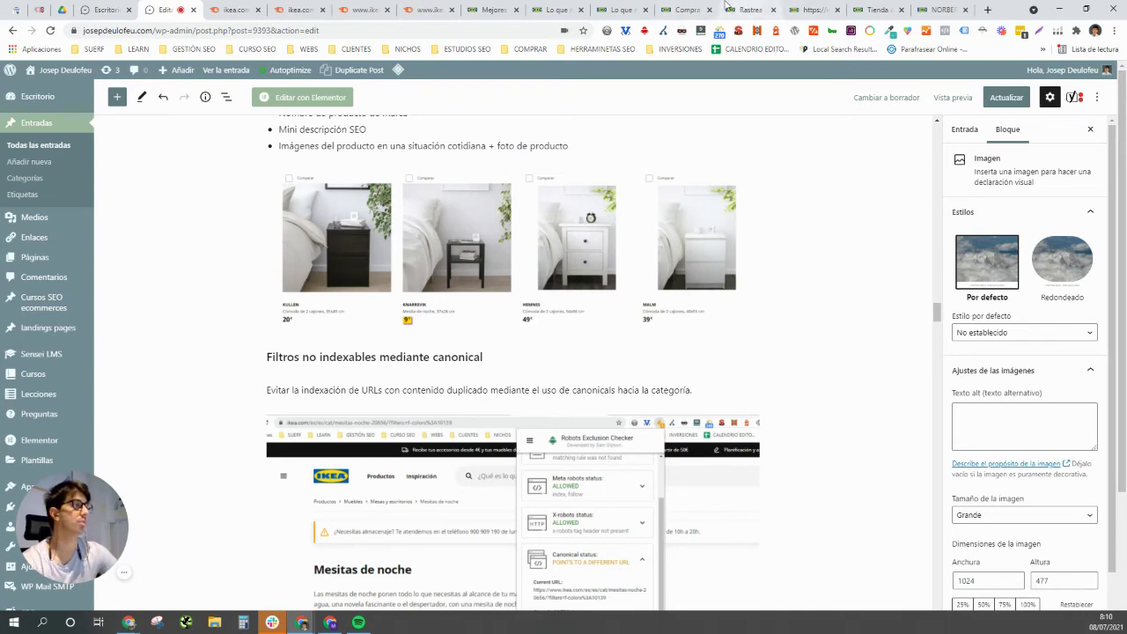
left_click(685, 10)
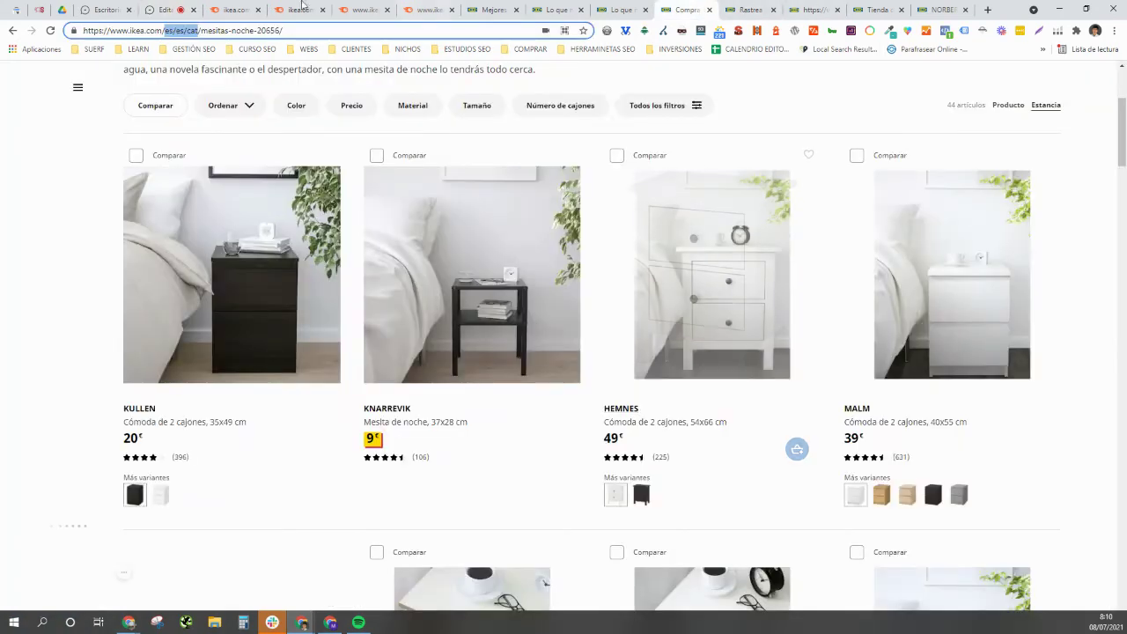
Review the WordPress draft's "Filtros no indexables mediante canonical" section and glance at the Long Tail opportunity below it.
left_click(163, 7)
scroll(269, 251, "down", 4)
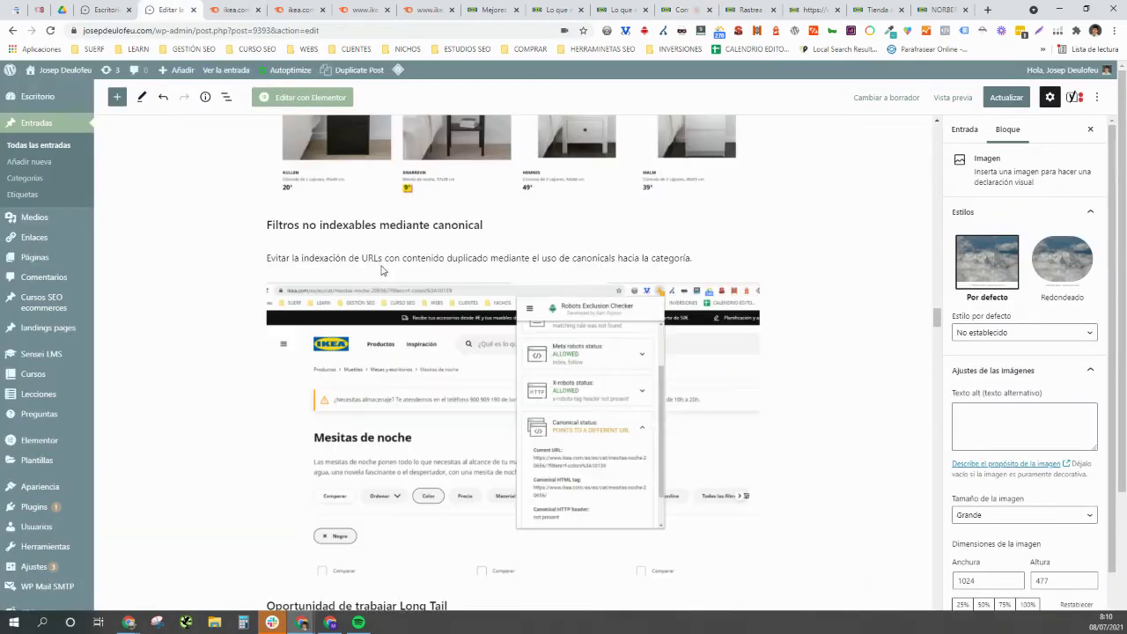
scroll(269, 251, "up", 2)
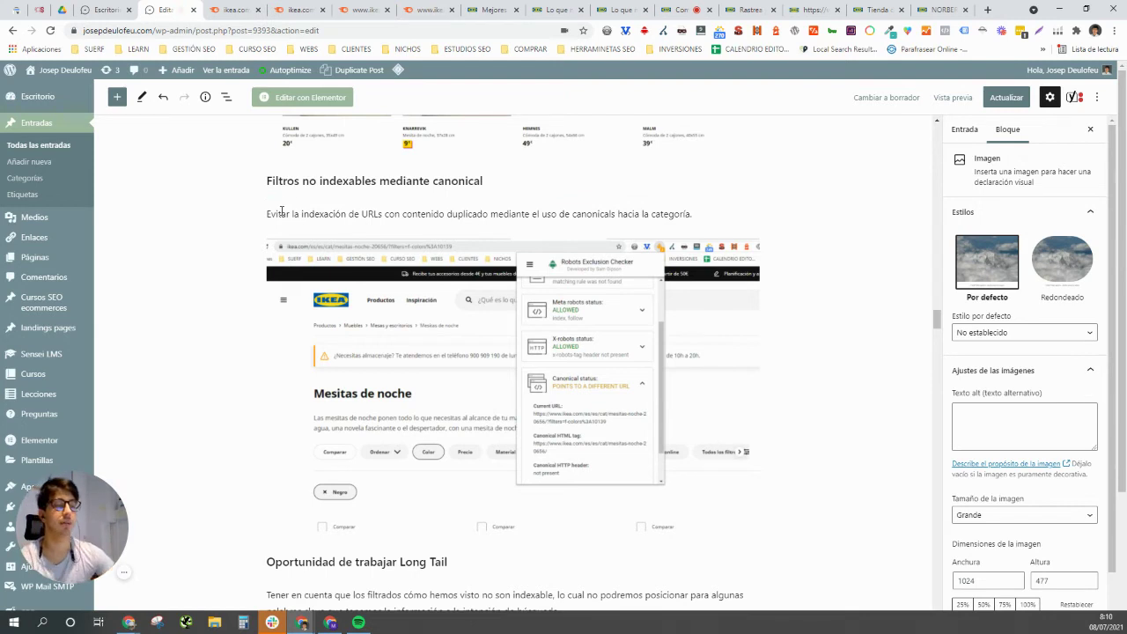
mouse_move(126, 576)
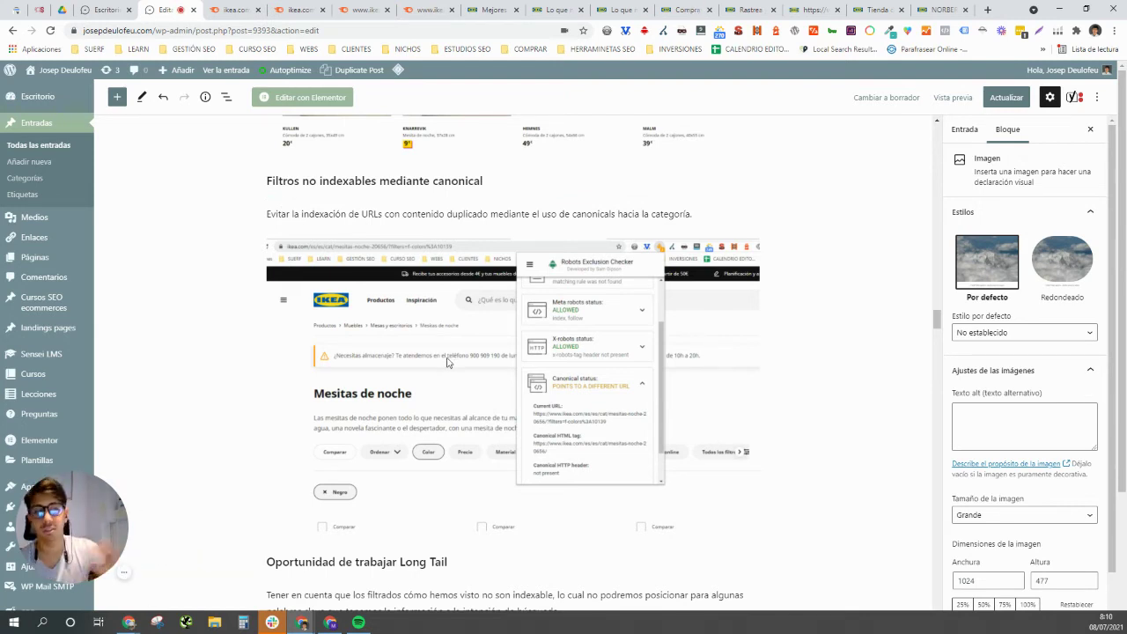
scroll(449, 245, "down", 2)
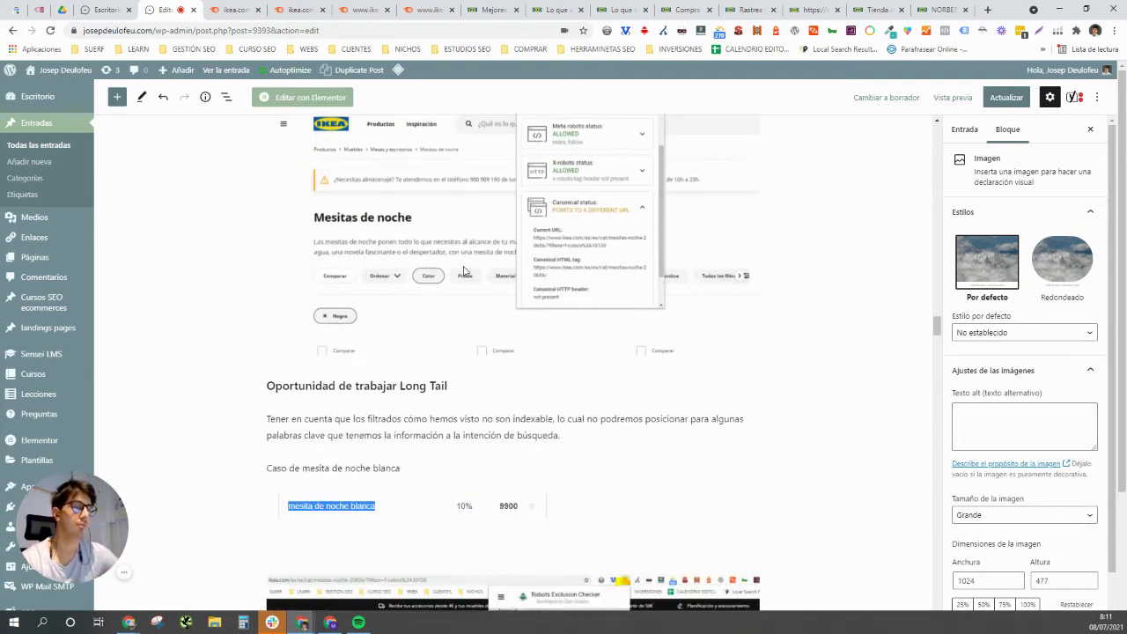
scroll(324, 289, "up", 3)
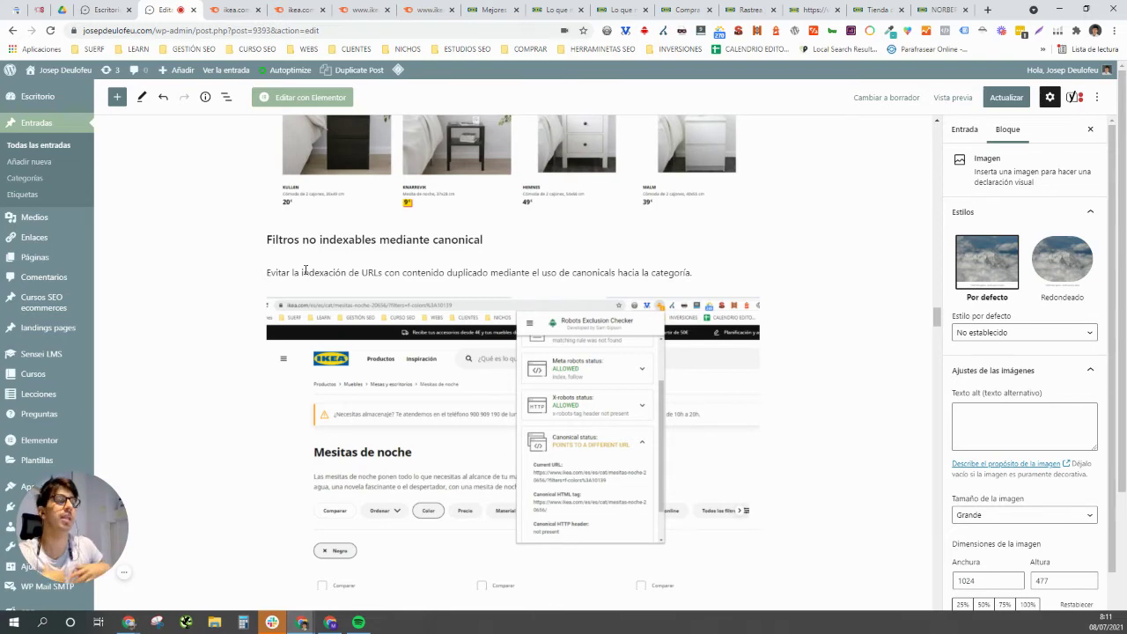
Return to the live Mesitas de noche page, look over its sorting options and filter the products by the color Blanco.
left_click(685, 10)
scroll(616, 220, "up", 3)
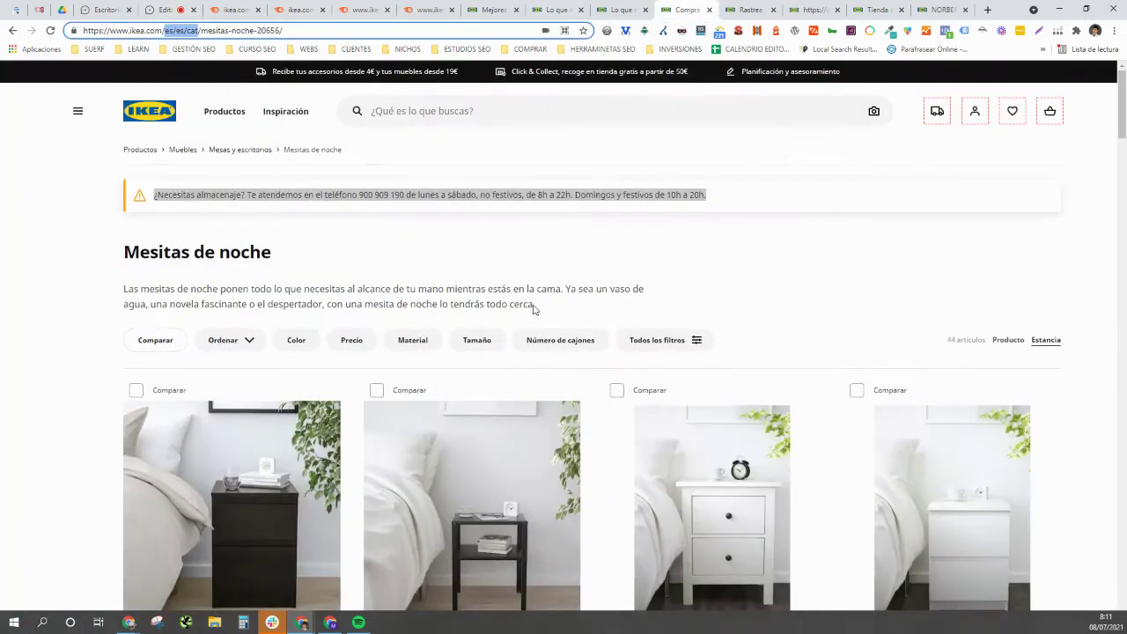
left_click(249, 343)
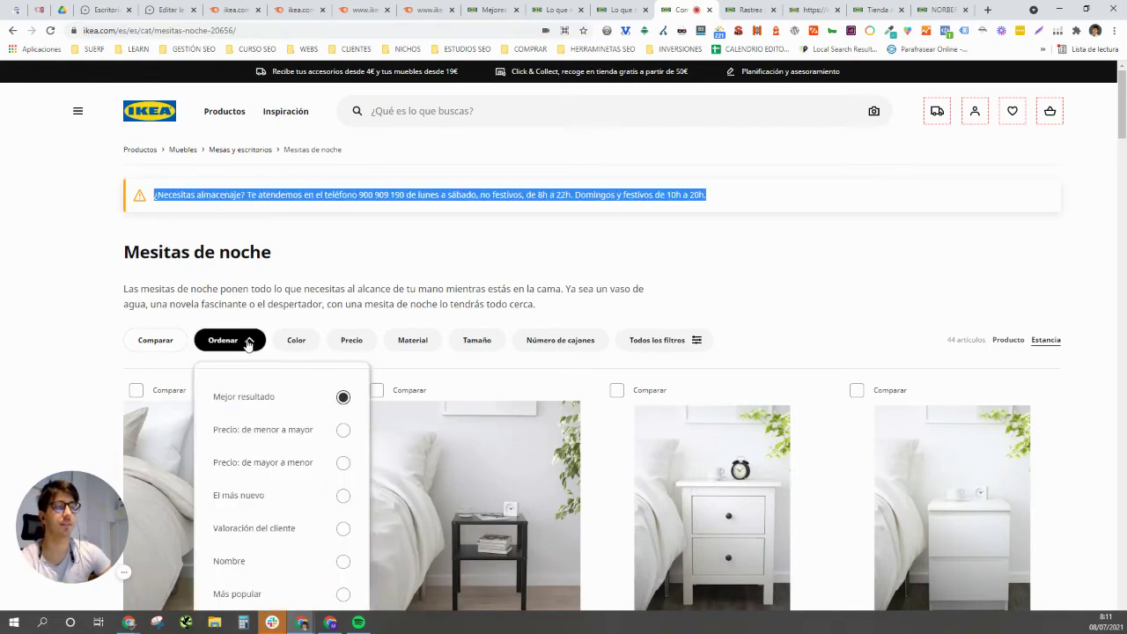
left_click(305, 341)
left_click(295, 345)
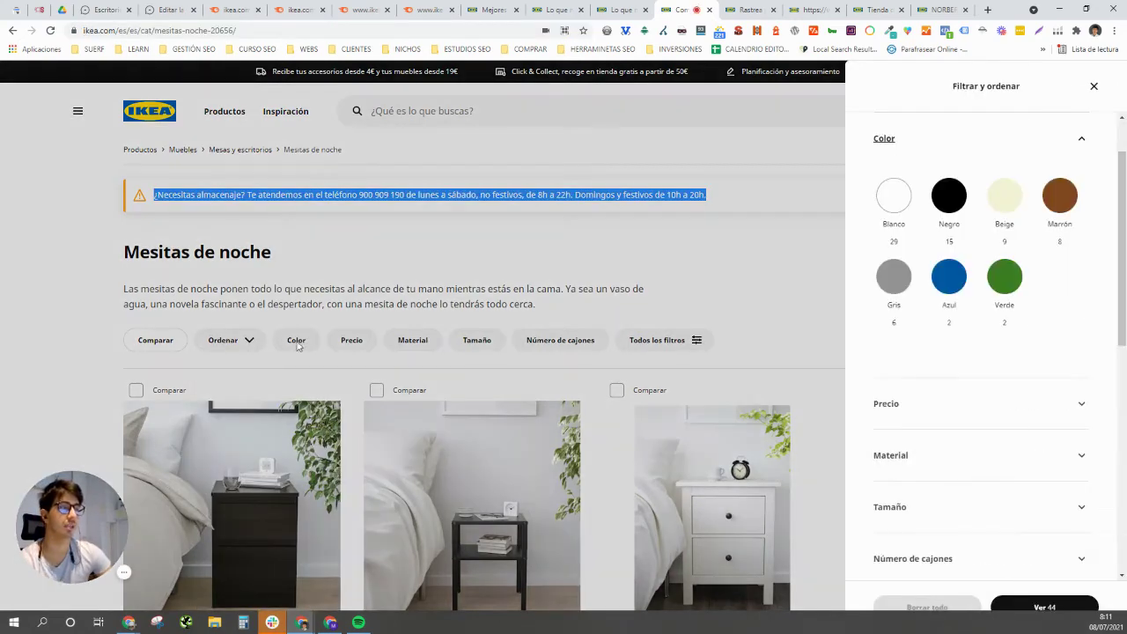
left_click(891, 201)
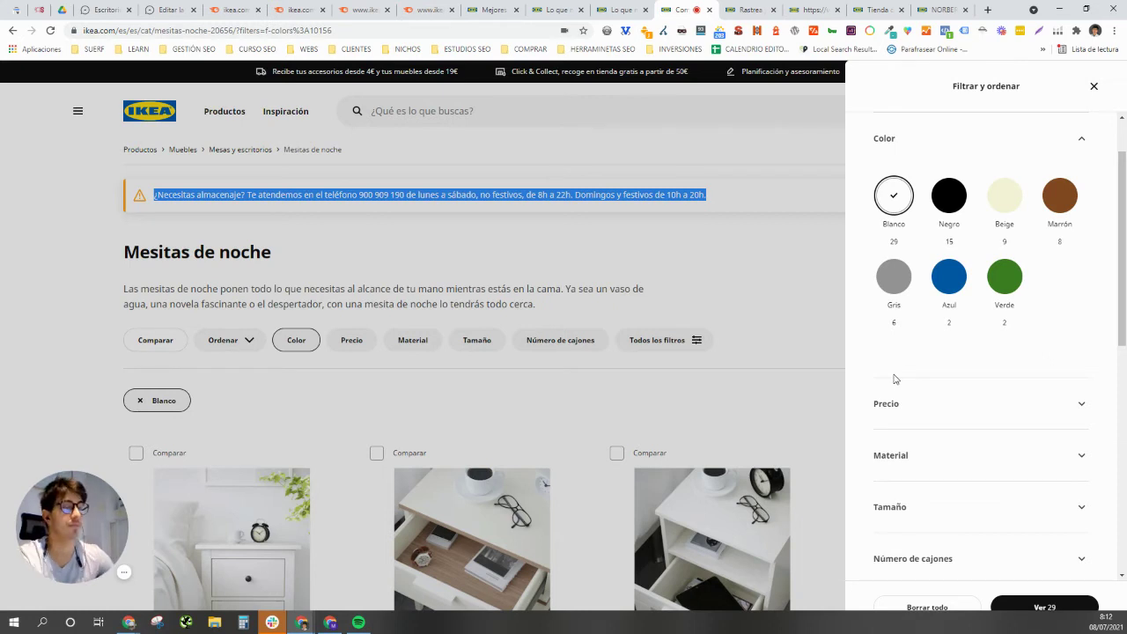
left_click(1095, 88)
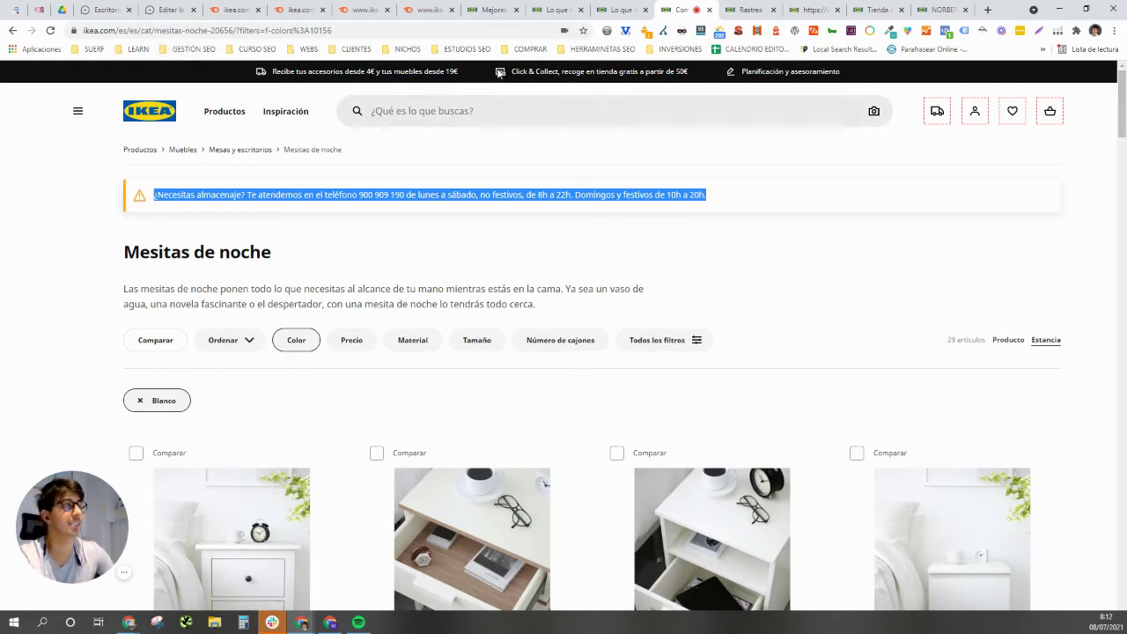
Inspect the Blanco-filtered page's canonical status in Robots Exclusion Checker, highlight its canonical URL, and check the page title in the SEO summary extension.
left_click(645, 30)
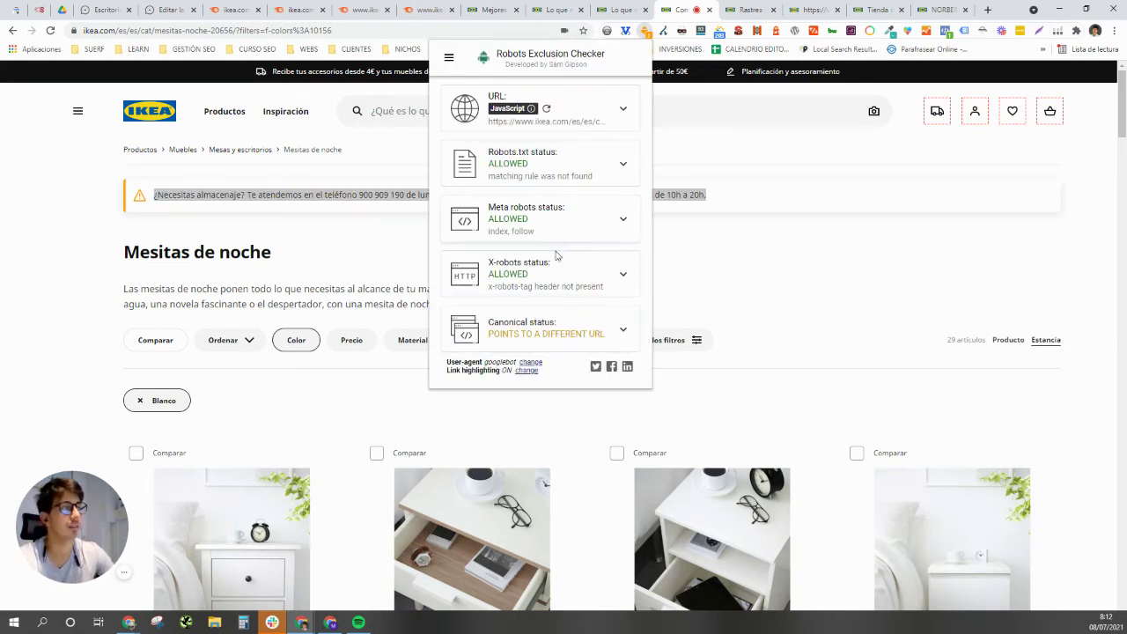
left_click(548, 334)
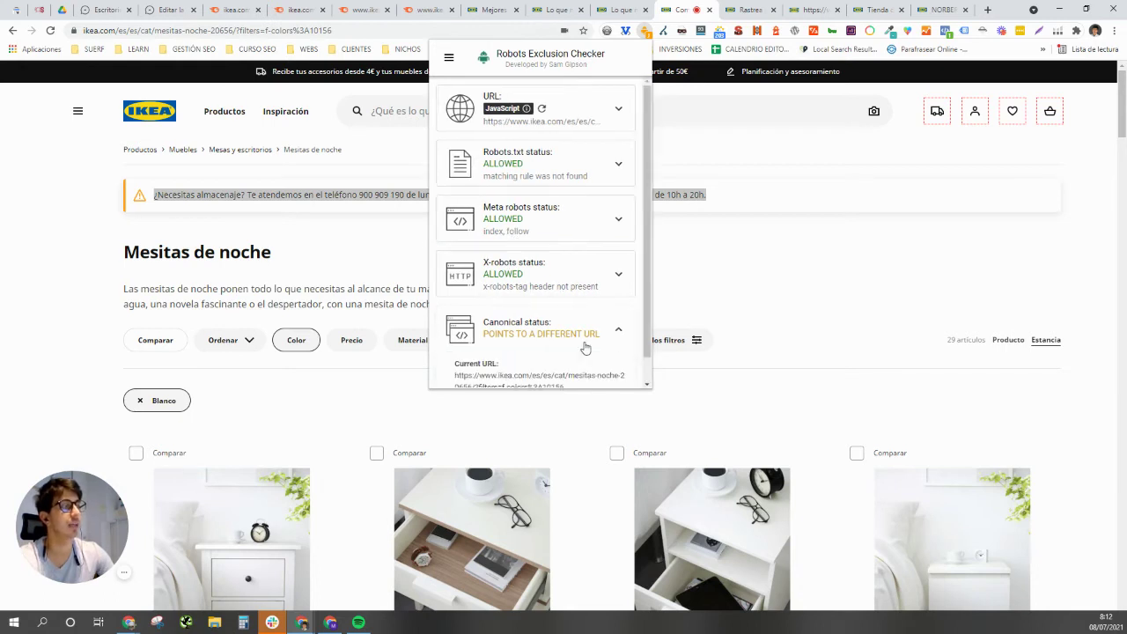
scroll(564, 285, "down", 2)
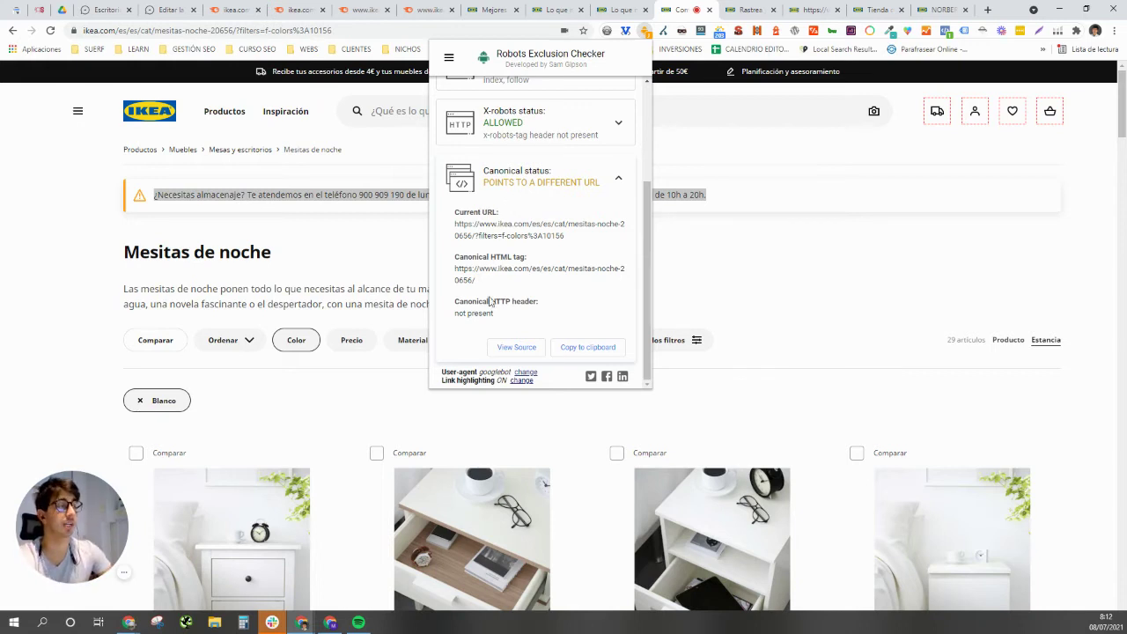
left_click_drag(476, 282, 453, 274)
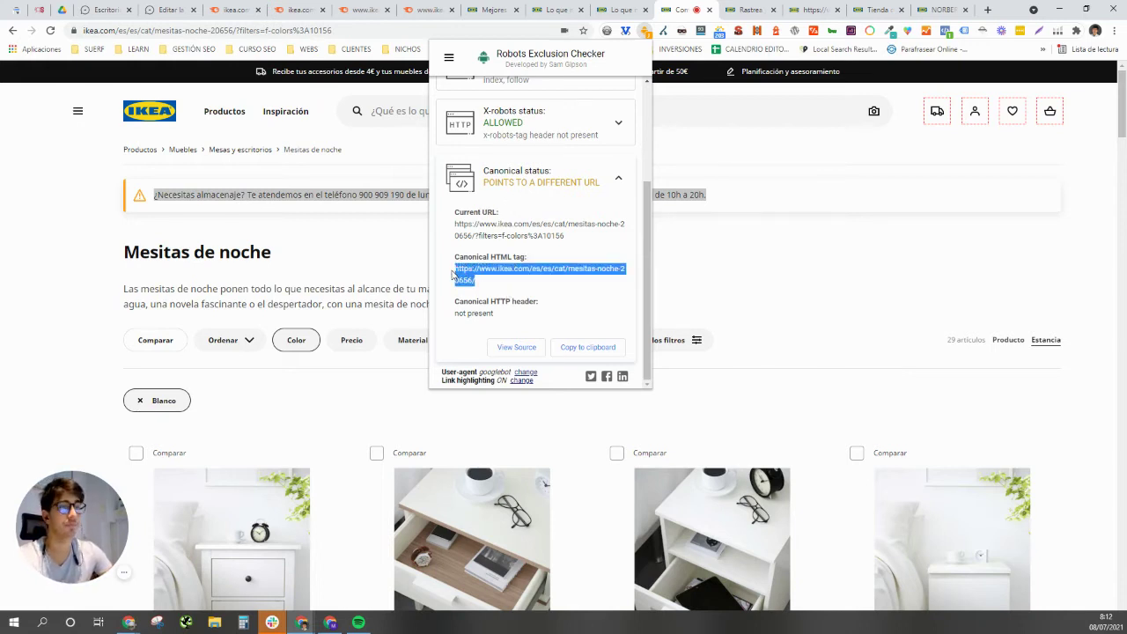
left_click(773, 199)
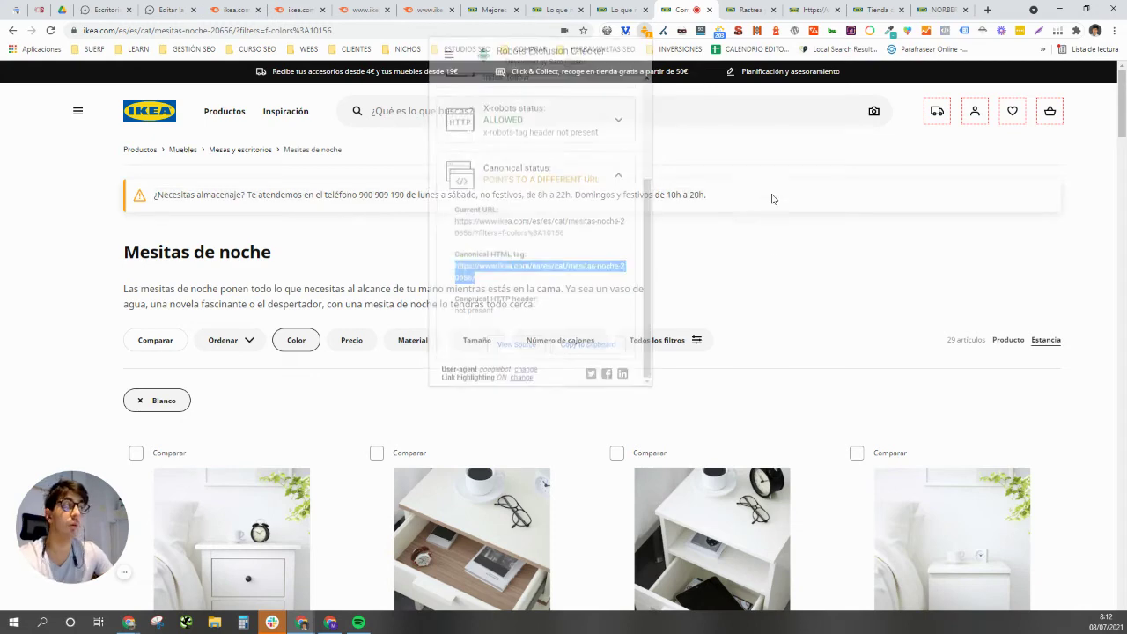
left_click(740, 32)
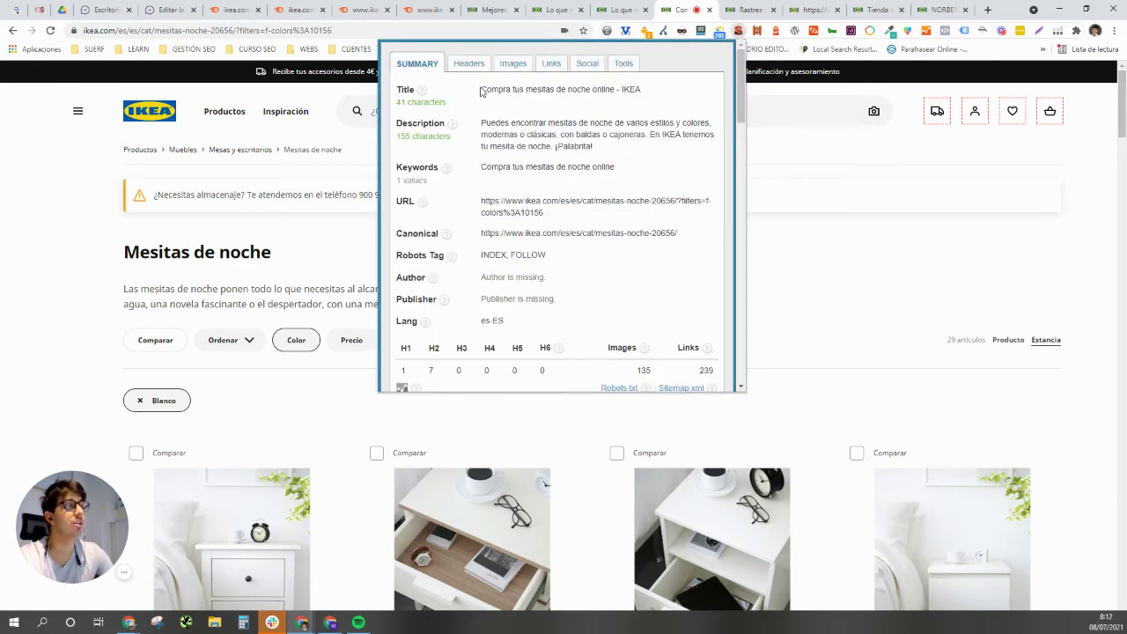
left_click_drag(483, 90, 614, 95)
Strip the color filter parameter from the URL and load the unfiltered Mesitas de noche category page.
left_click(14, 33)
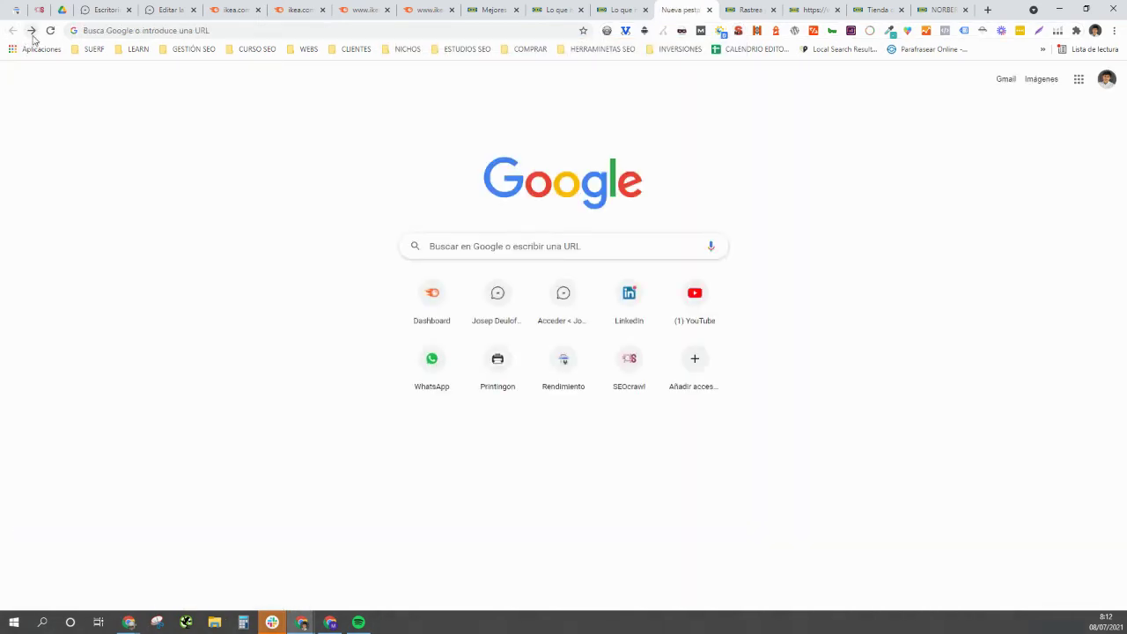
left_click(32, 31)
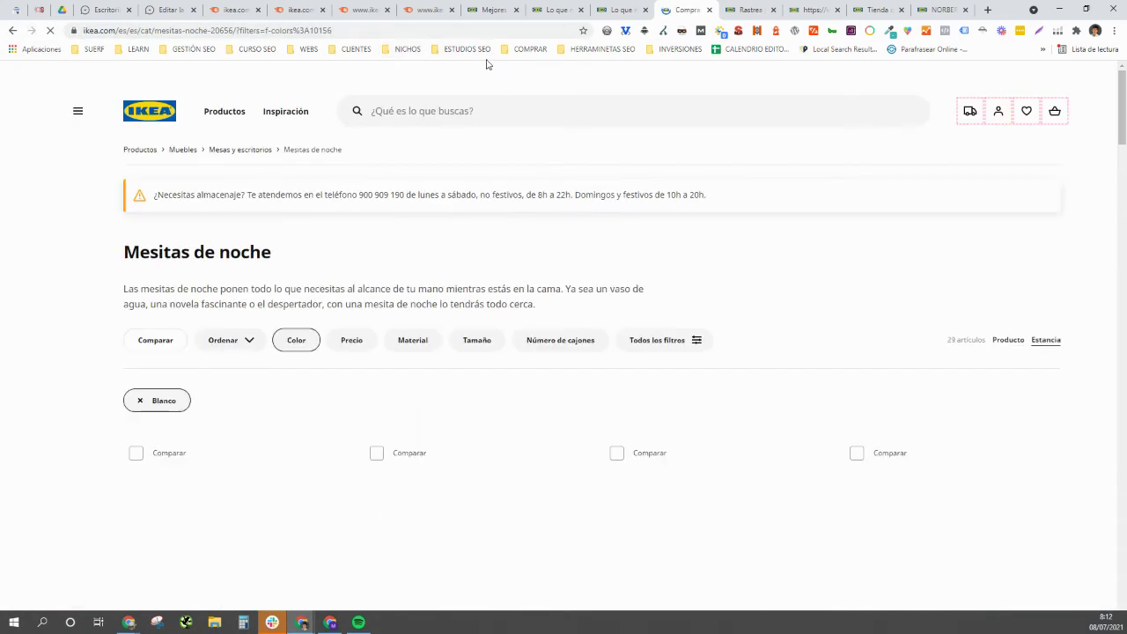
left_click(152, 398)
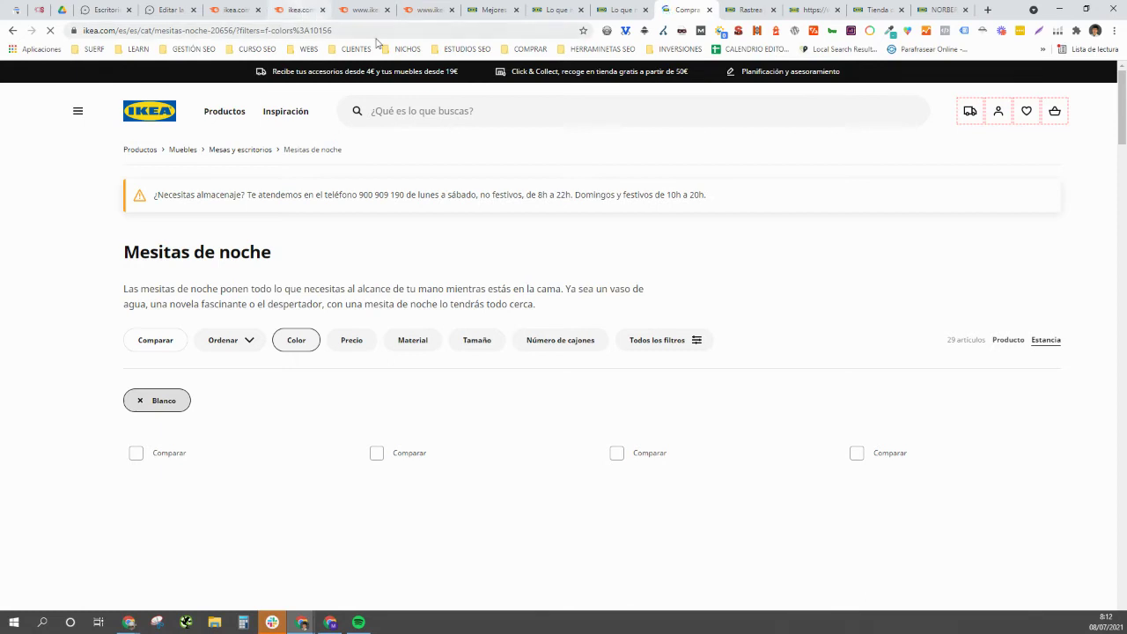
left_click_drag(333, 31, 238, 32)
key("BackSpace")
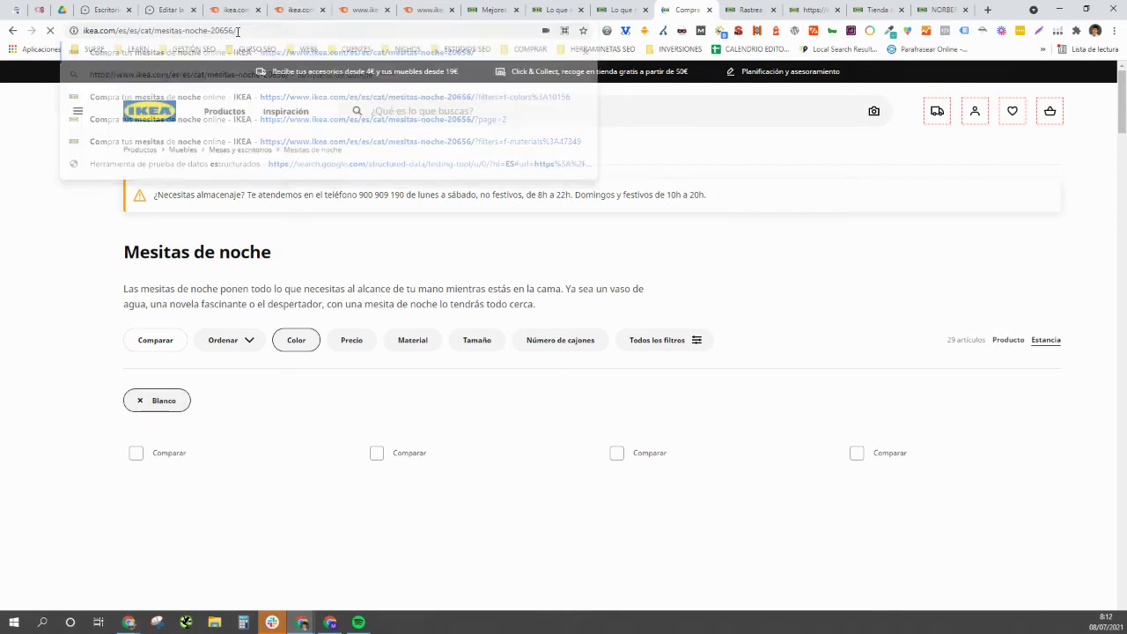
key("Return")
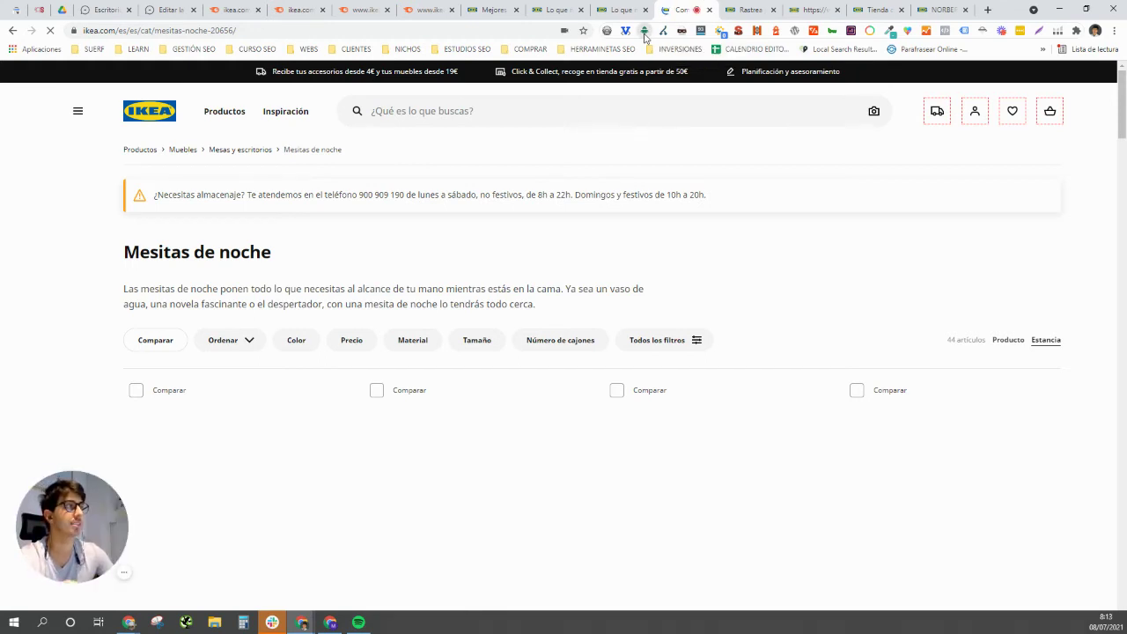
Check the unfiltered category page's title and header structure in the SEO extension, highlighting the title and the H1.
left_click(644, 33)
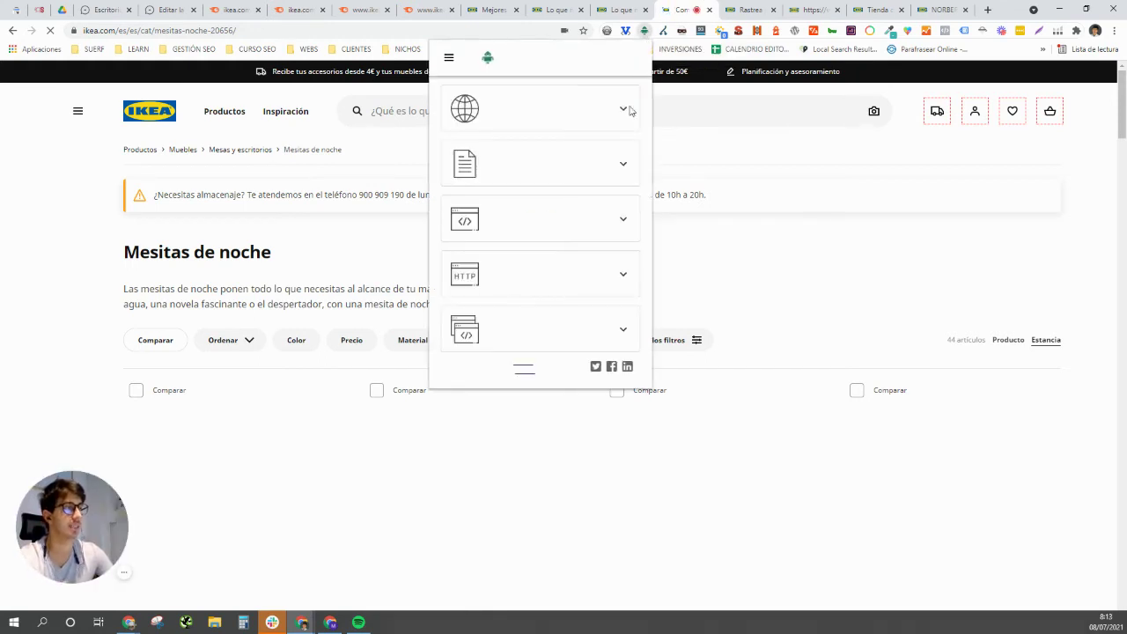
left_click(740, 33)
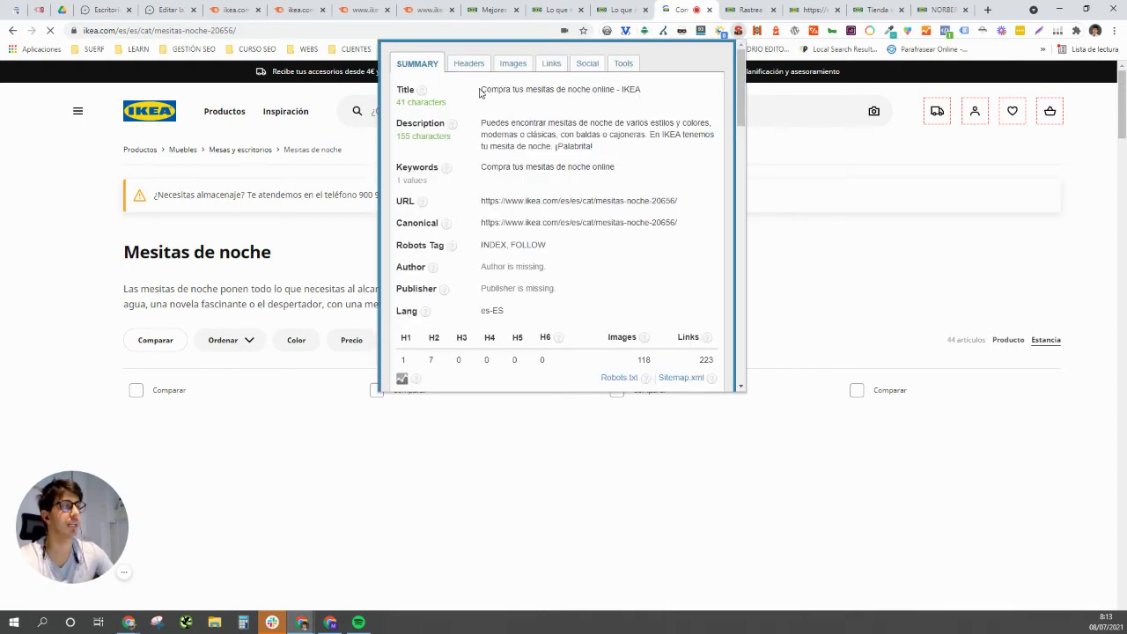
left_click_drag(480, 93, 624, 103)
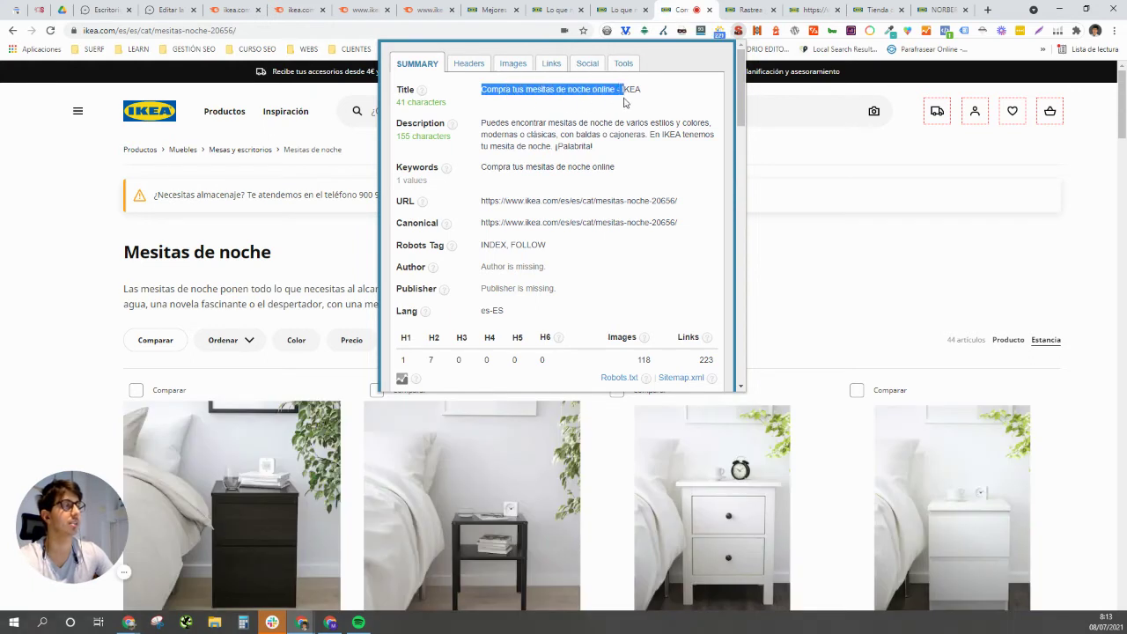
left_click(464, 65)
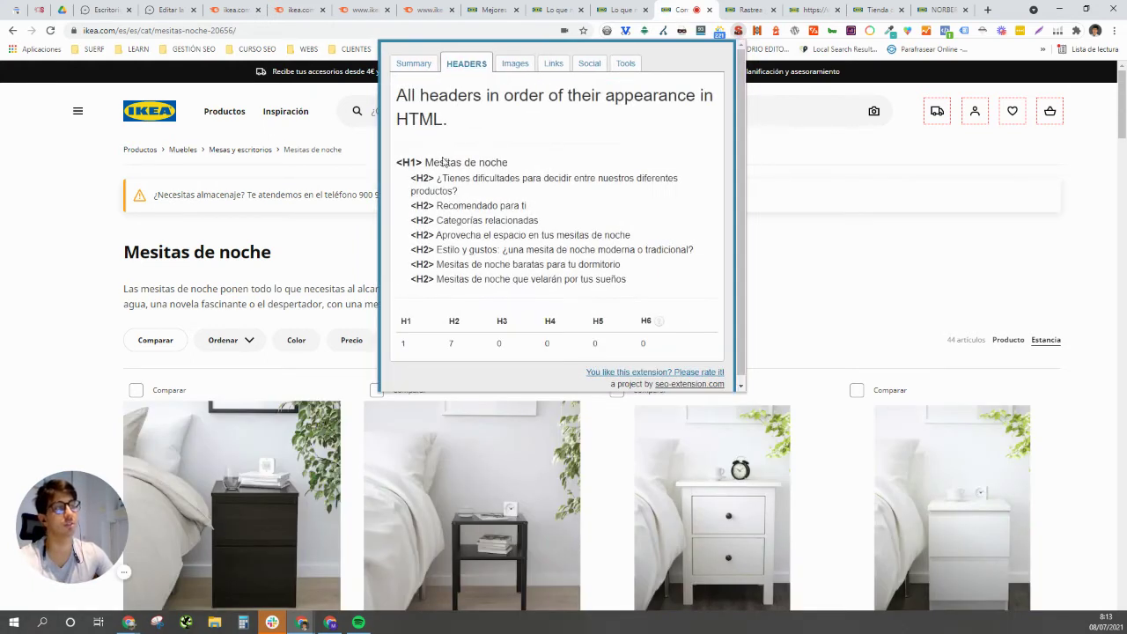
left_click_drag(426, 162, 508, 162)
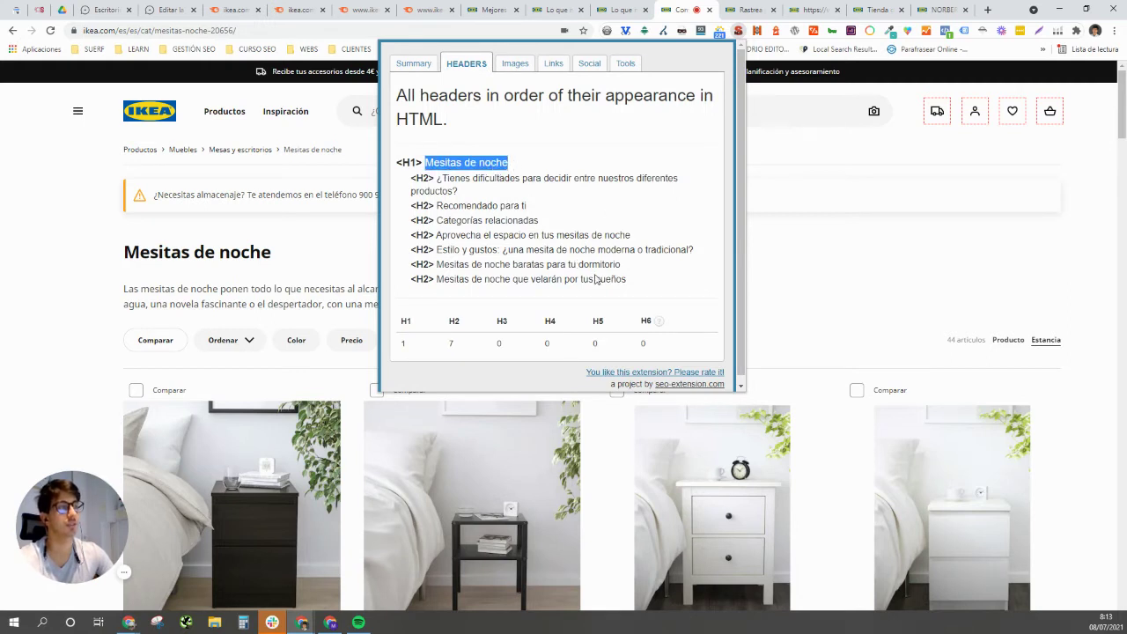
scroll(634, 278, "down", 1)
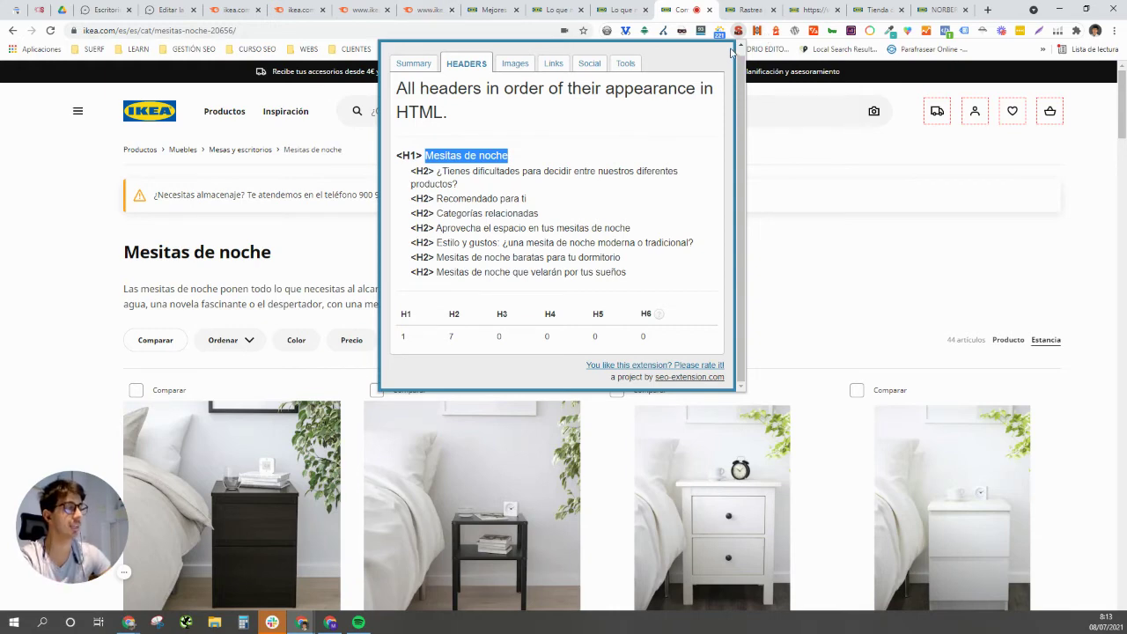
left_click(788, 157)
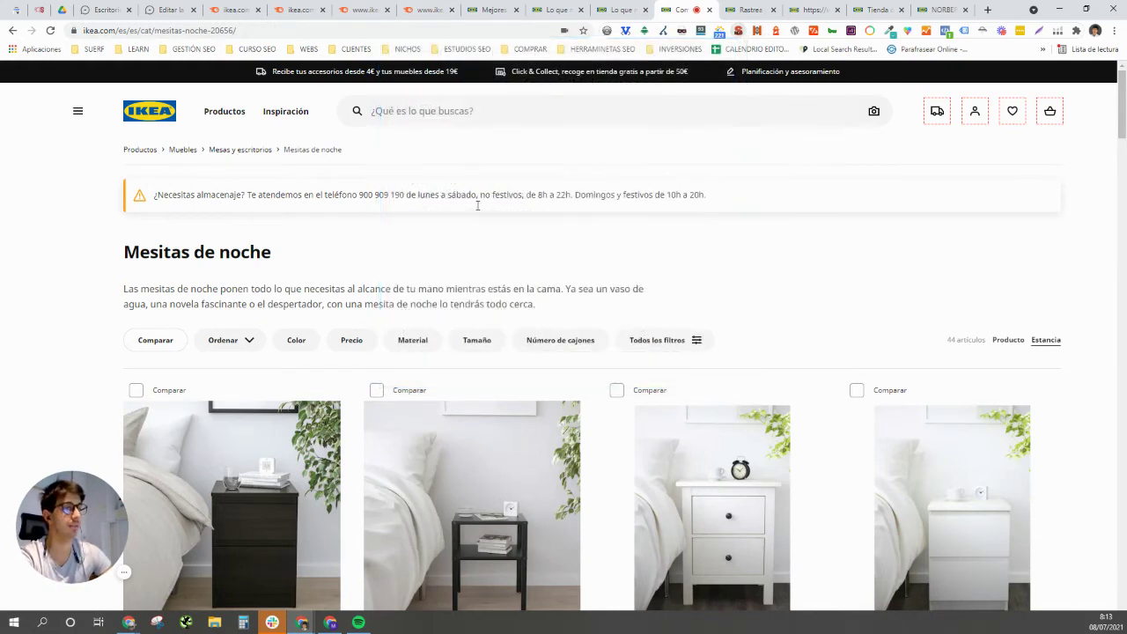
Reapply the Blanco color filter to the Mesitas de noche listing and close the filter options.
left_click(307, 347)
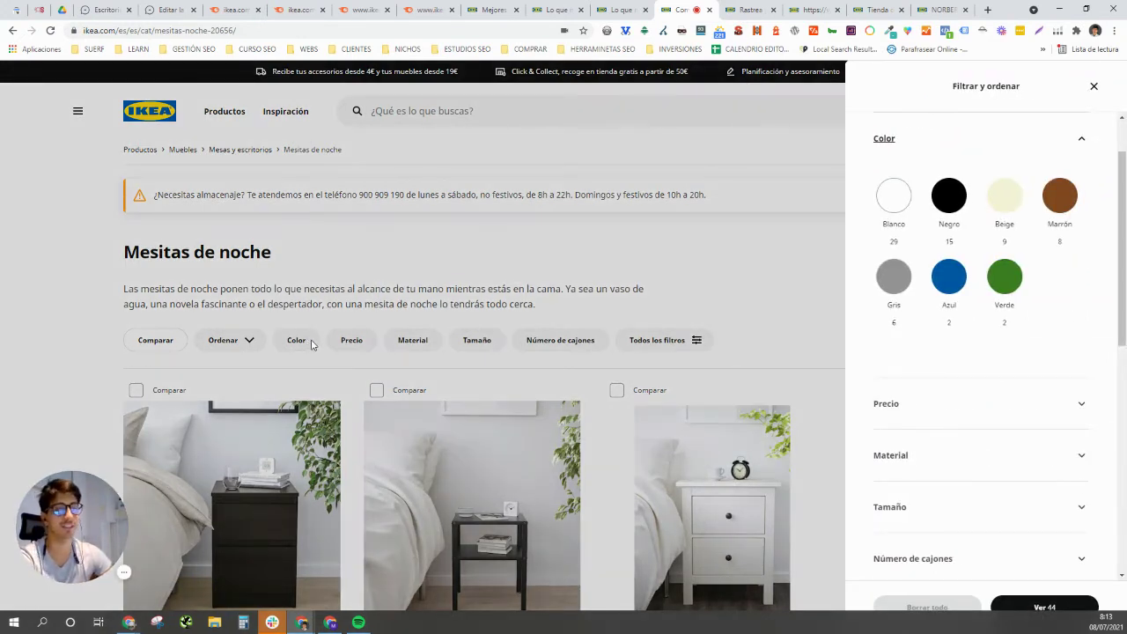
left_click(894, 195)
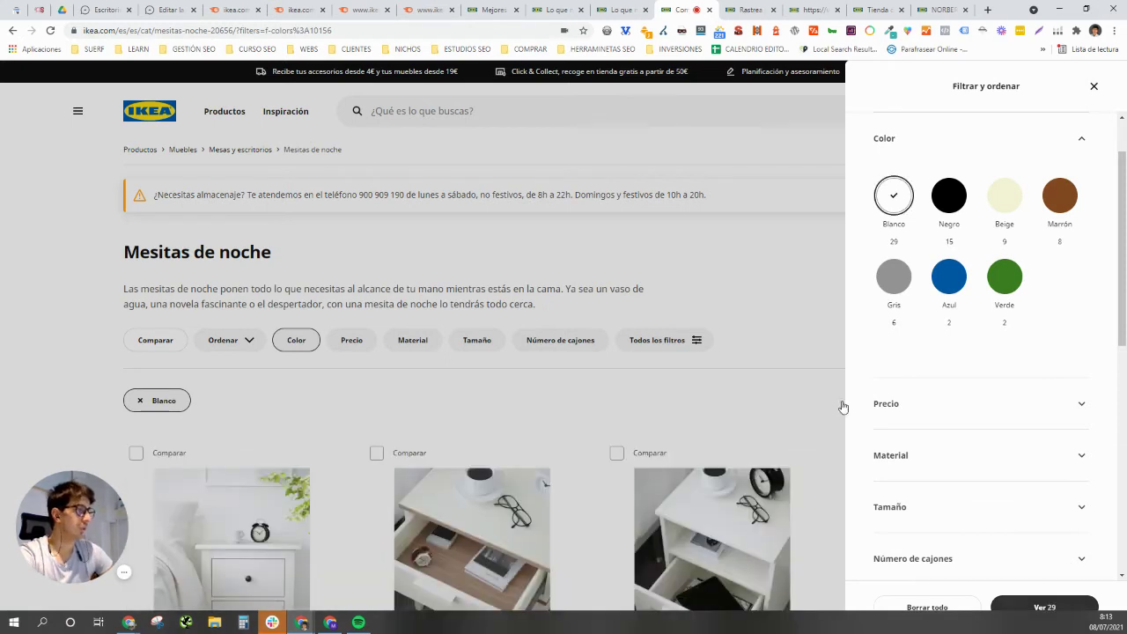
left_click(1021, 131)
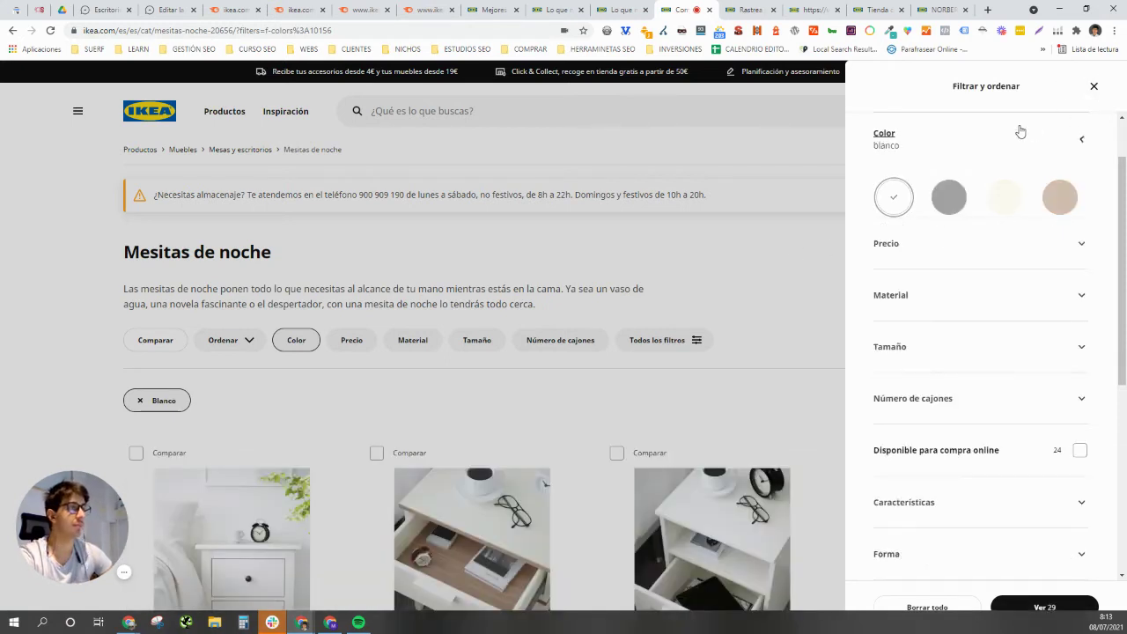
left_click(705, 116)
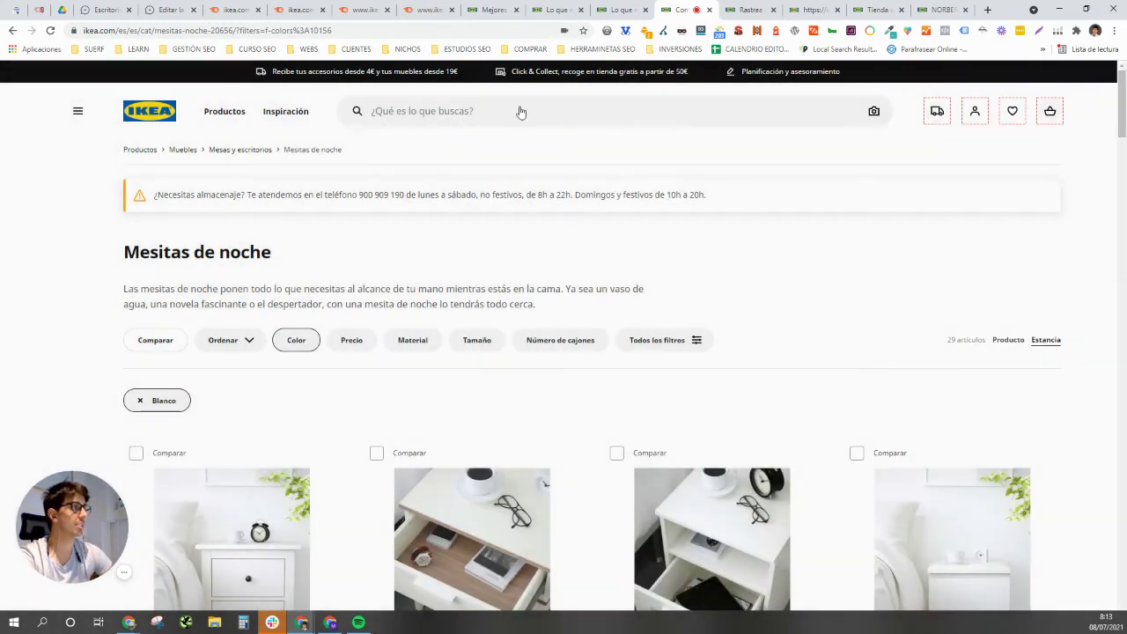
Expand the canonical details in Robots Exclusion Checker for the reapplied Blanco filter and highlight the canonical HTML tag URL.
left_click(643, 33)
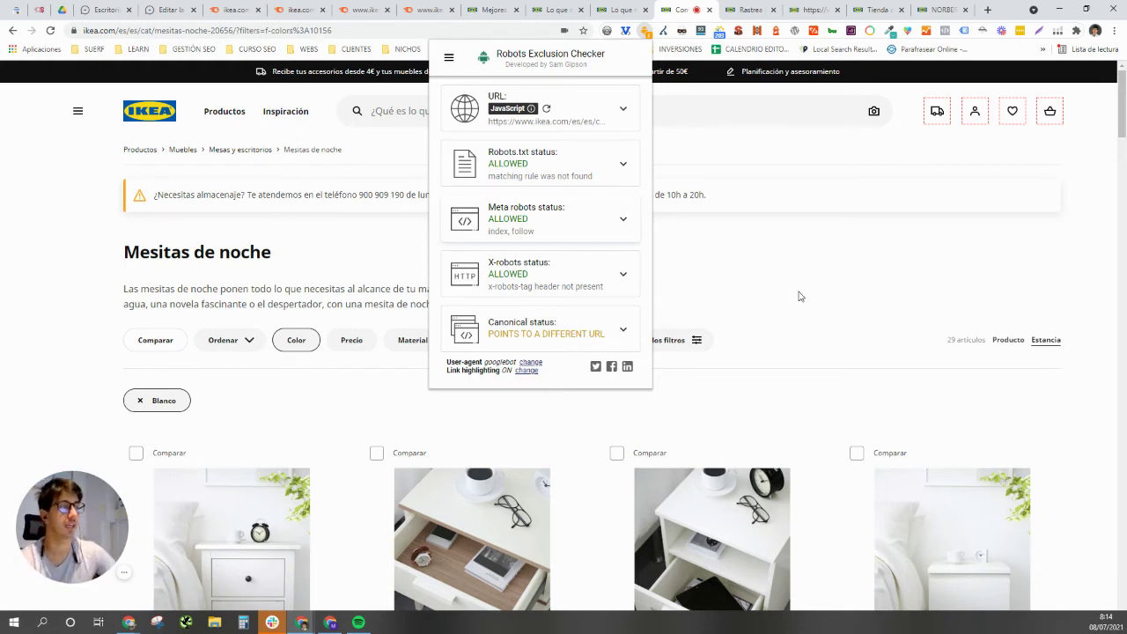
left_click(519, 336)
scroll(543, 305, "down", 2)
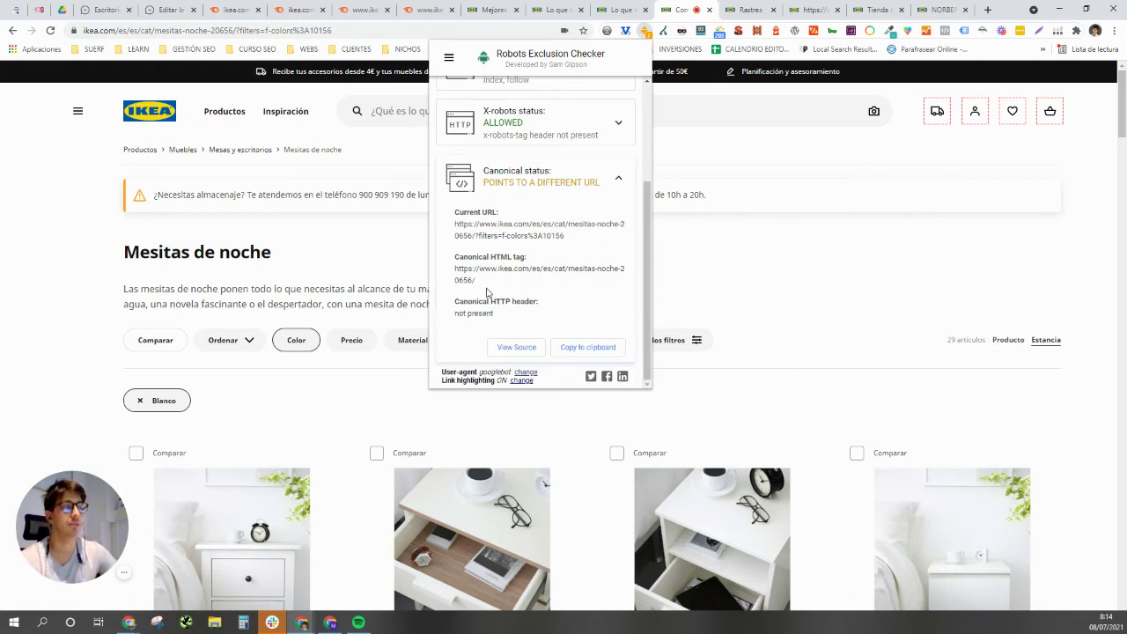
left_click_drag(483, 289, 454, 269)
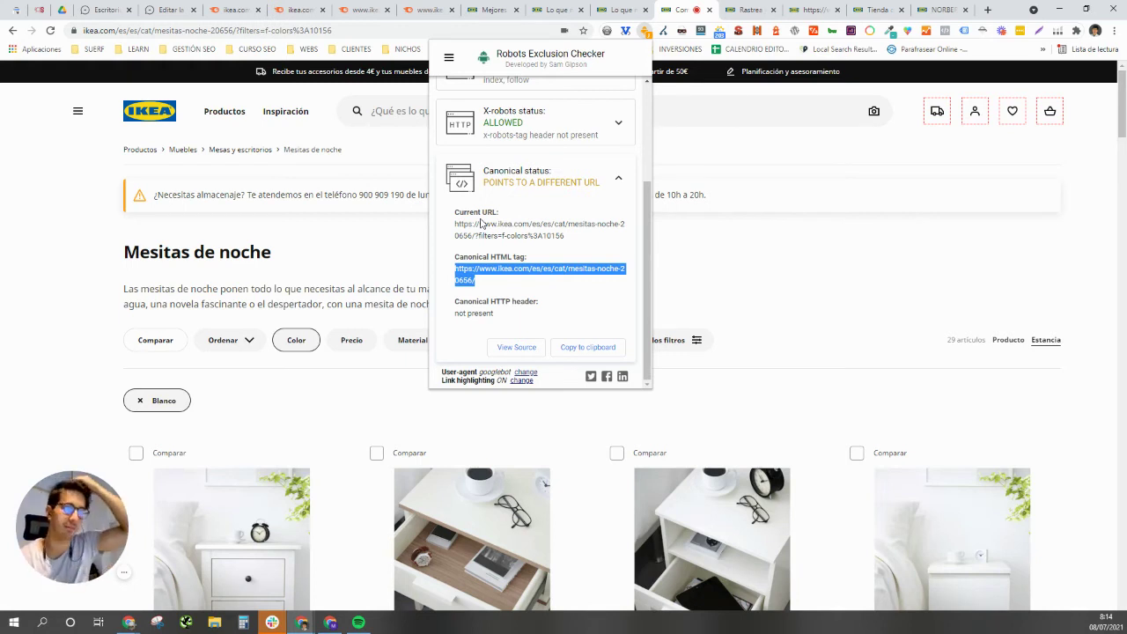
Return to the article draft and highlight the line "Caso de mesita de noche blanca" under Oportunidad de trabajar Long Tail.
left_click(769, 295)
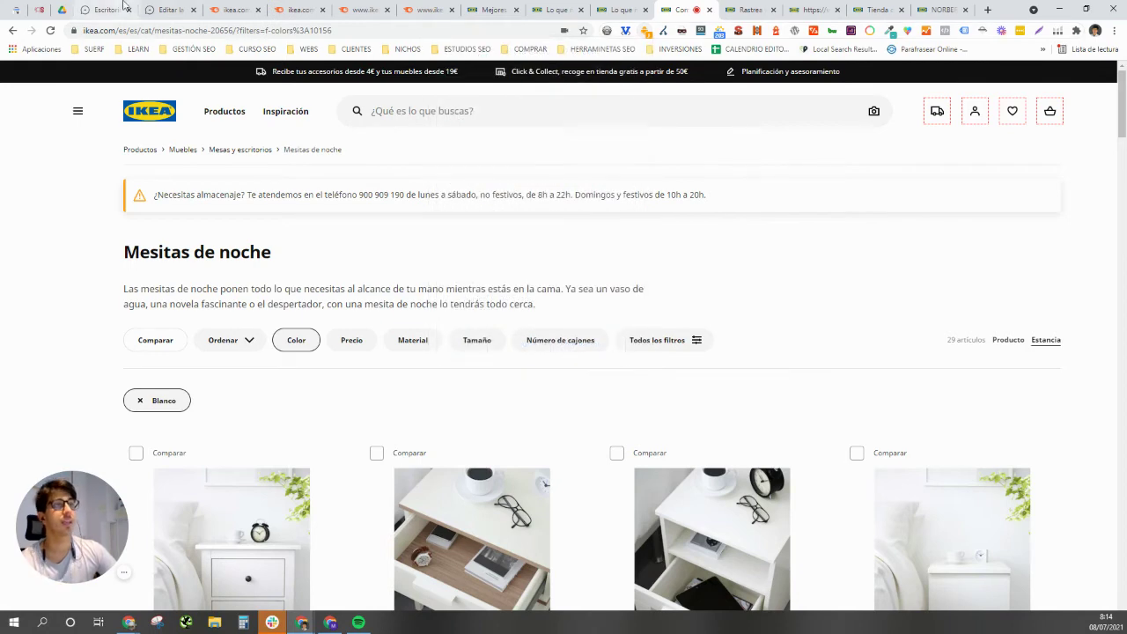
left_click(181, 5)
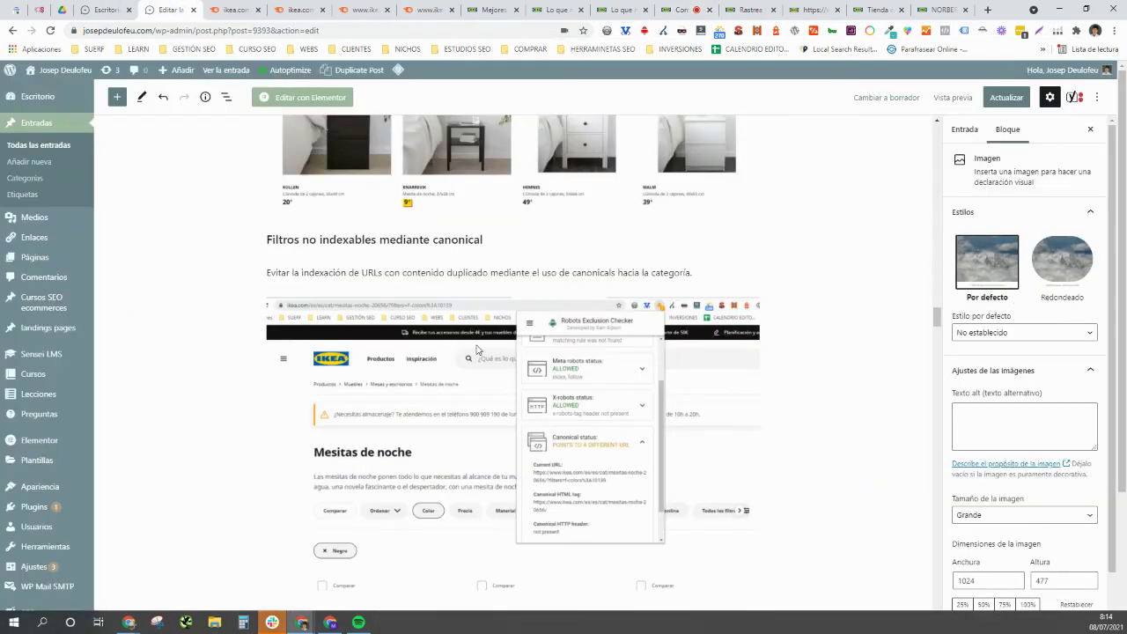
scroll(352, 467, "down", 3)
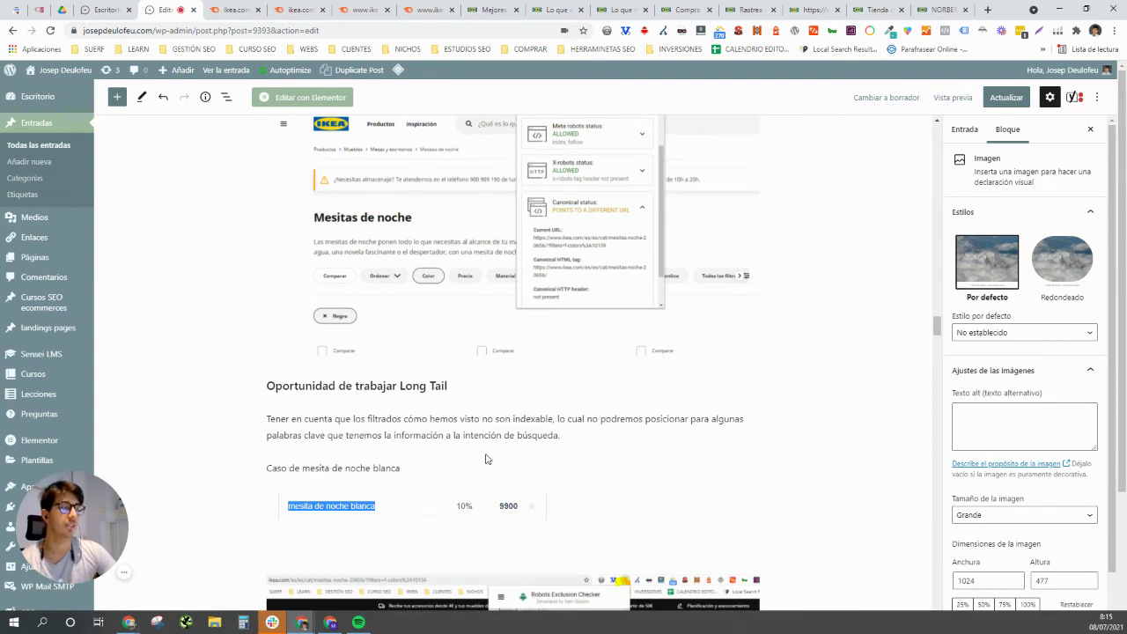
scroll(475, 445, "down", 2)
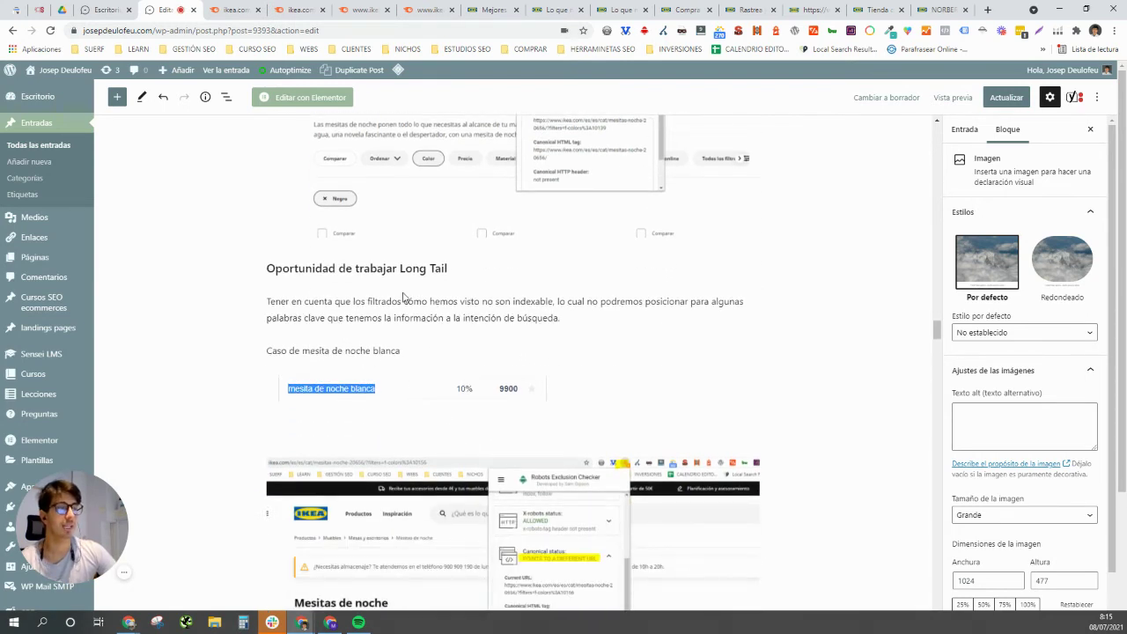
left_click(300, 350)
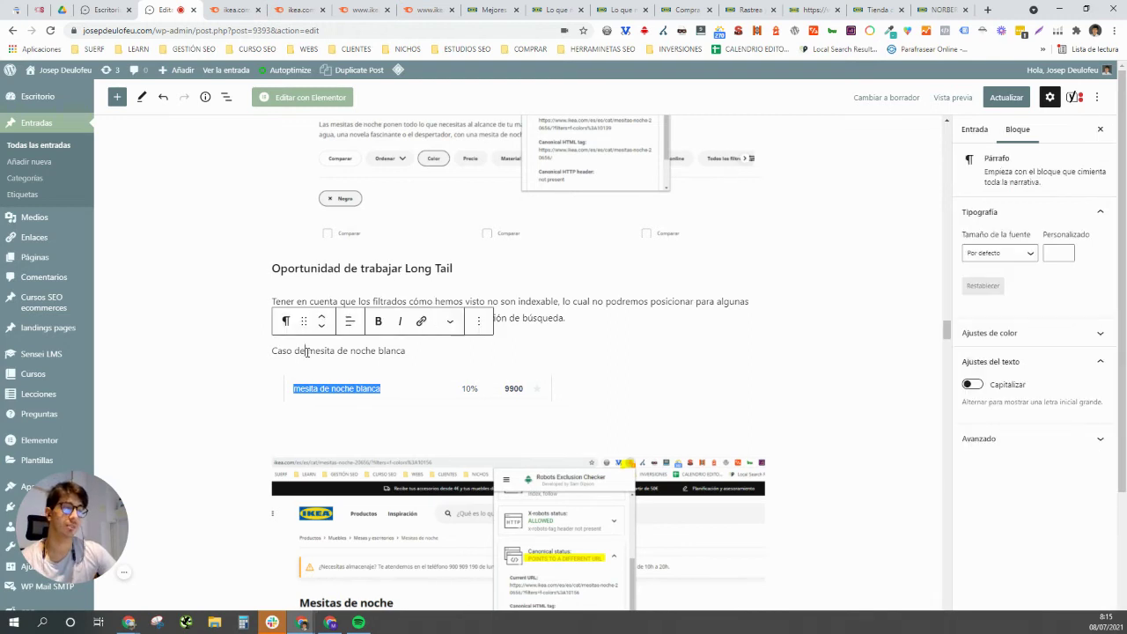
triple_click(373, 351)
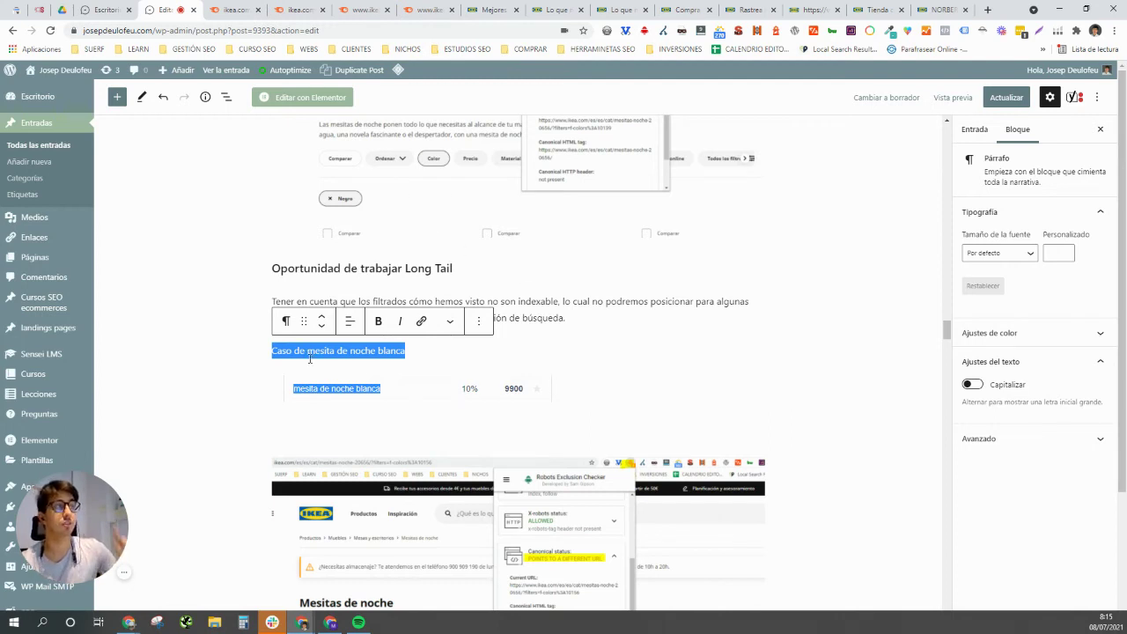
Read the draft's section Paginación de categorías impecables, including its bullet list and page 2 canonical screenshot.
scroll(309, 359, "down", 3)
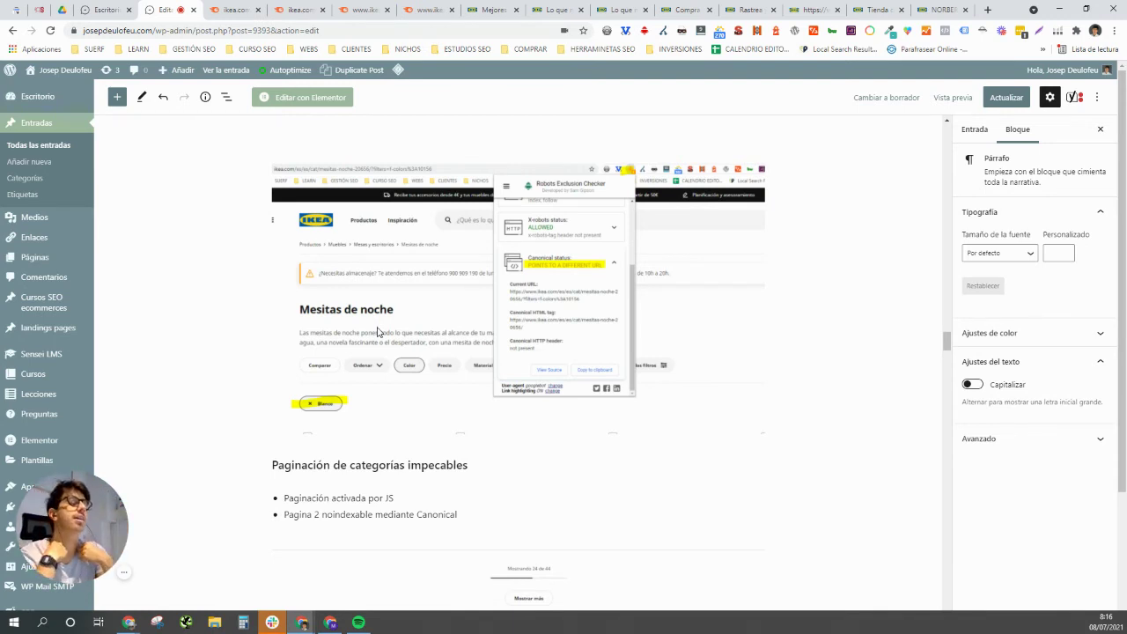
scroll(384, 390, "down", 2)
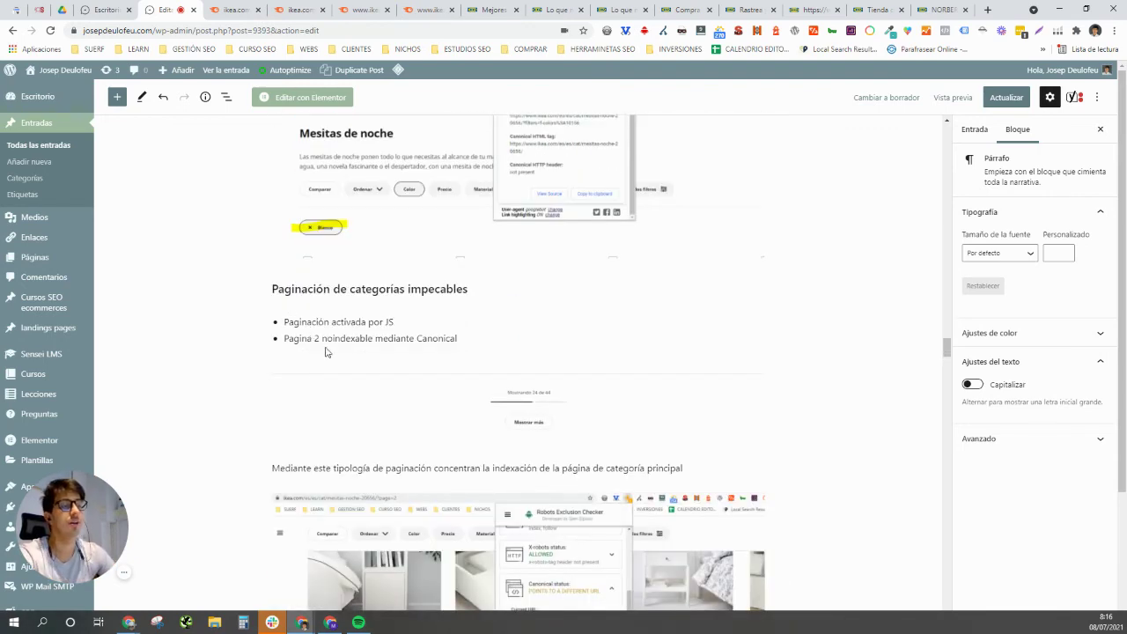
scroll(335, 379, "down", 3)
scroll(341, 389, "down", 2)
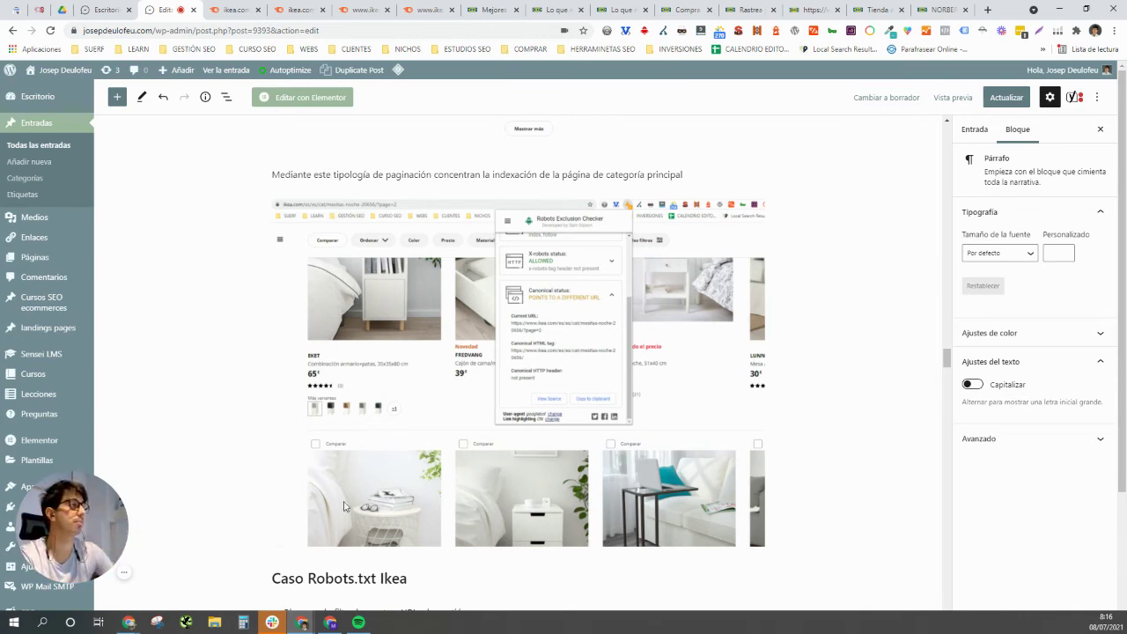
On Ikea's live Mesitas de noche page, remove the Blanco filter and load the second batch of products.
left_click(659, 10)
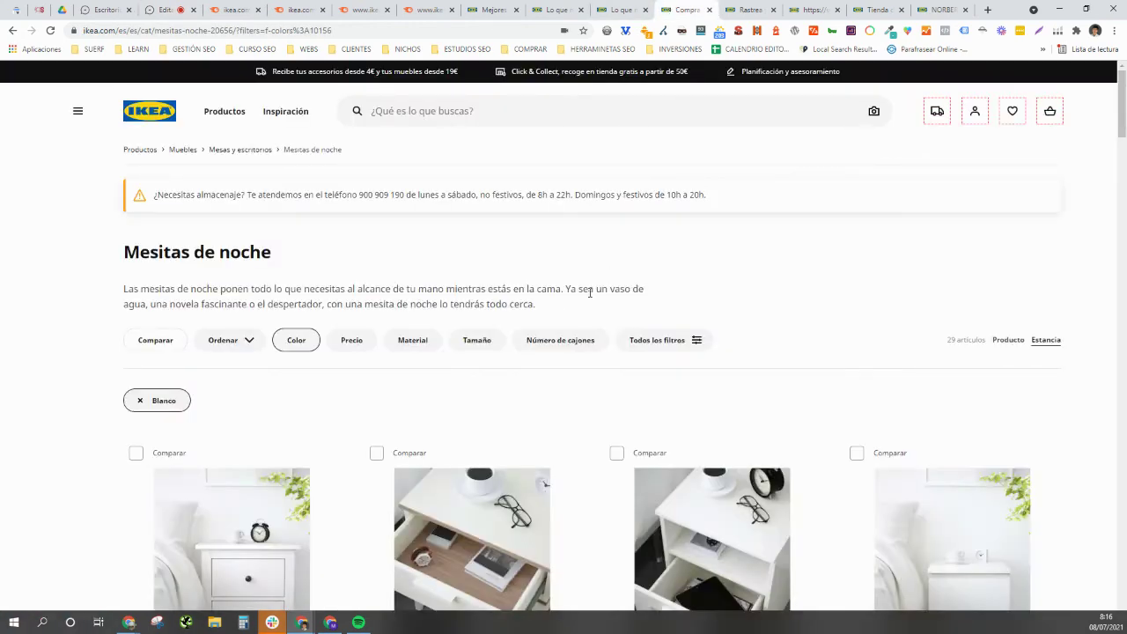
scroll(94, 385, "down", 1)
left_click(140, 343)
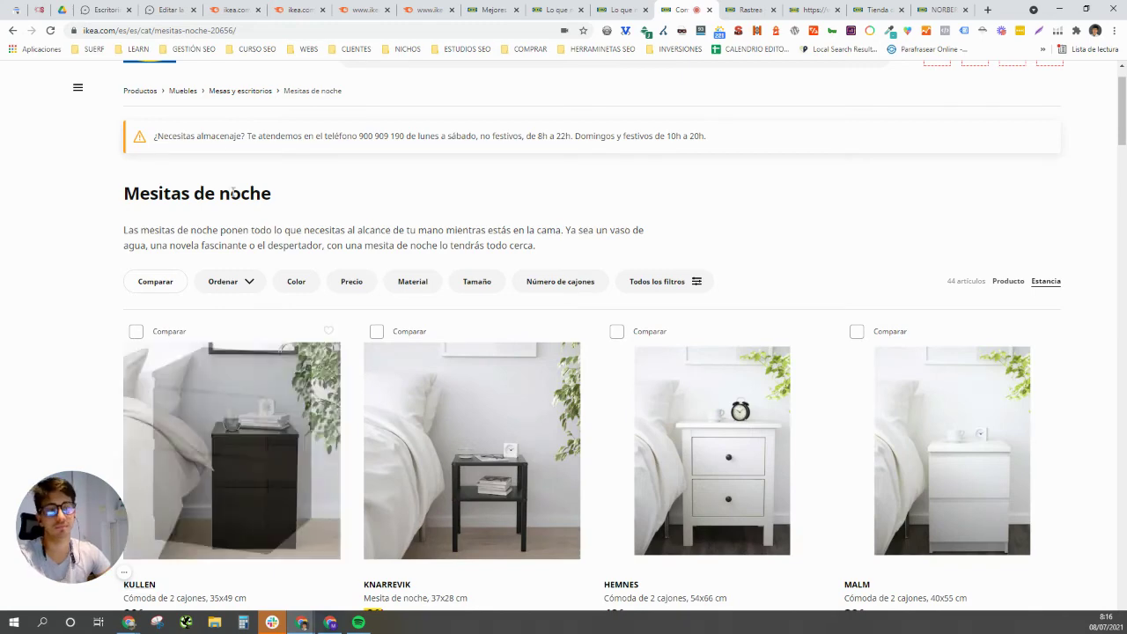
scroll(347, 219, "down", 15)
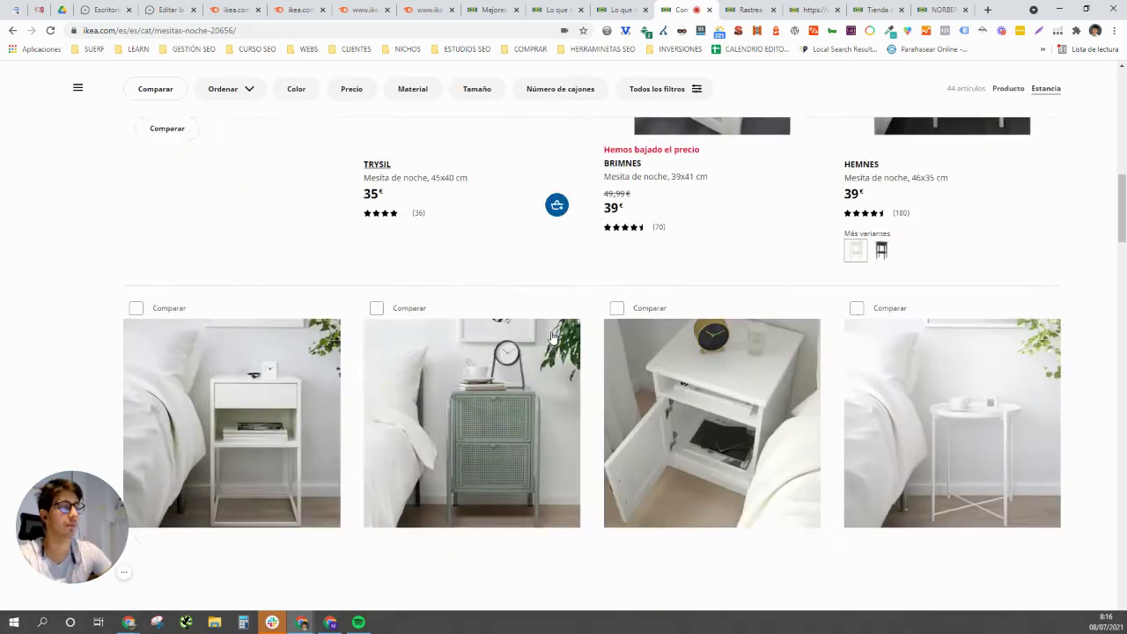
scroll(592, 423, "down", 10)
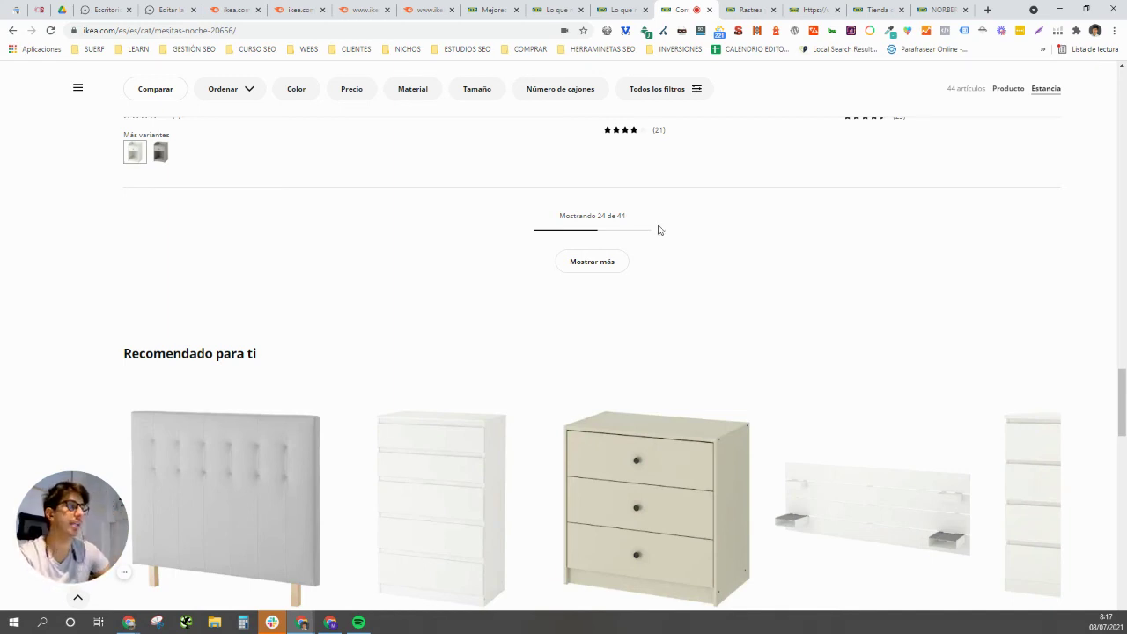
left_click(585, 263)
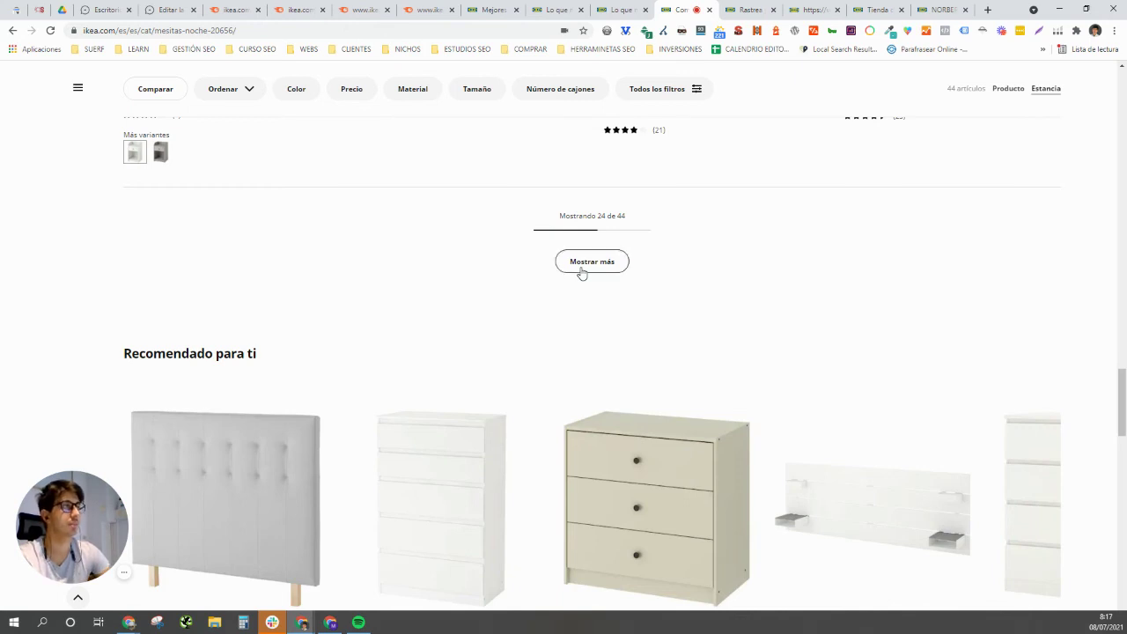
scroll(519, 340, "up", 3)
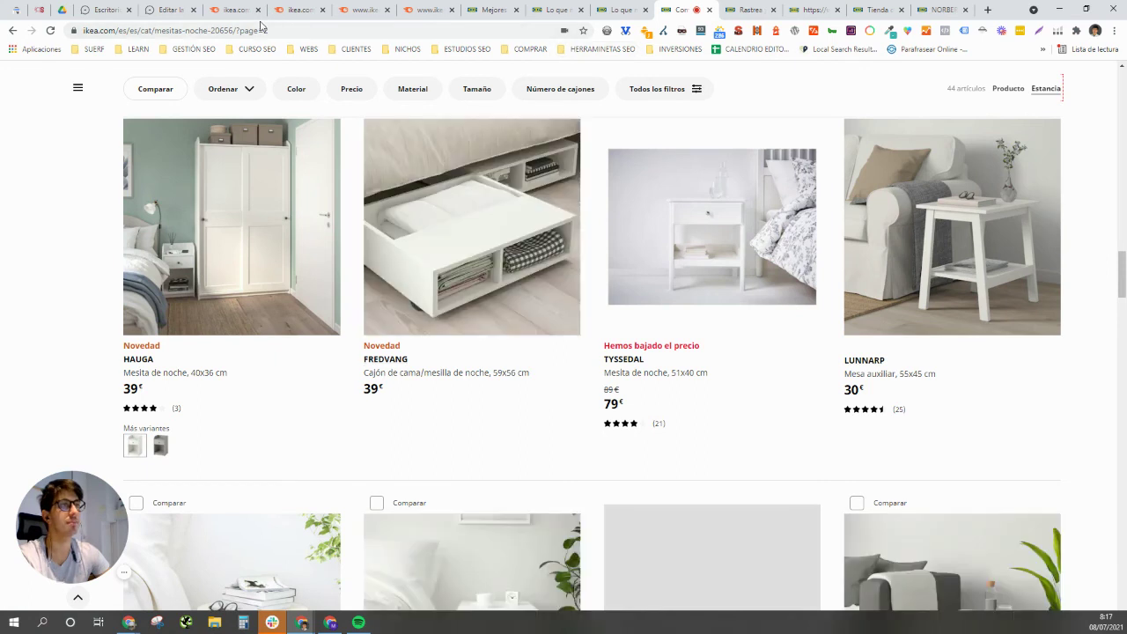
Expand the canonical details for the ?page=2 URL in Robots Exclusion Checker and highlight the canonical HTML tag URL.
left_click(646, 32)
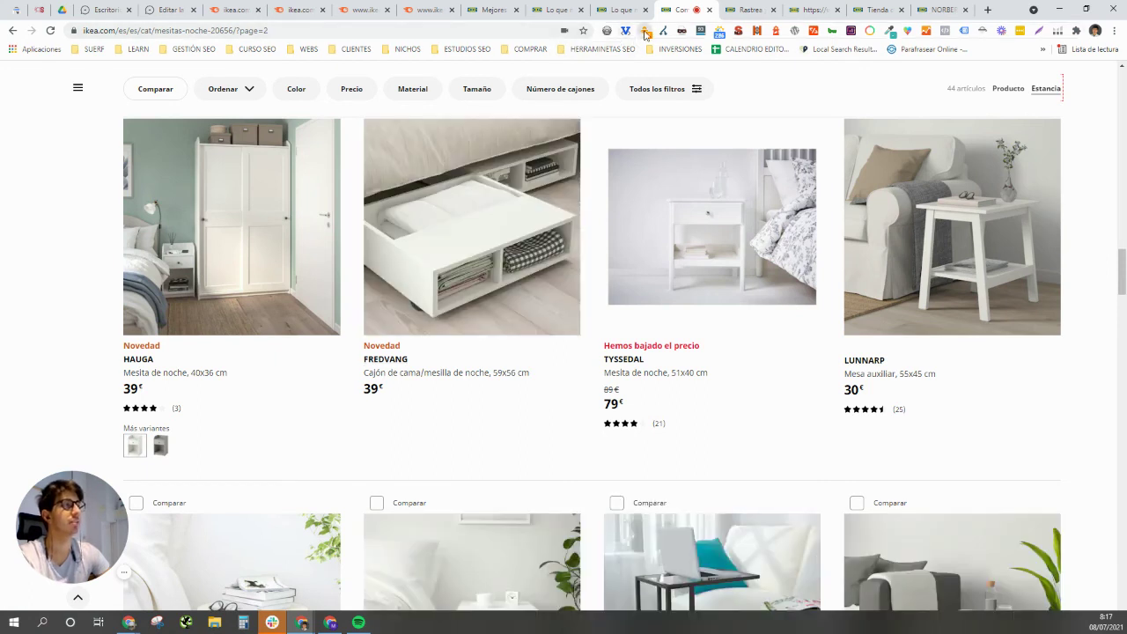
left_click(562, 323)
scroll(573, 300, "down", 2)
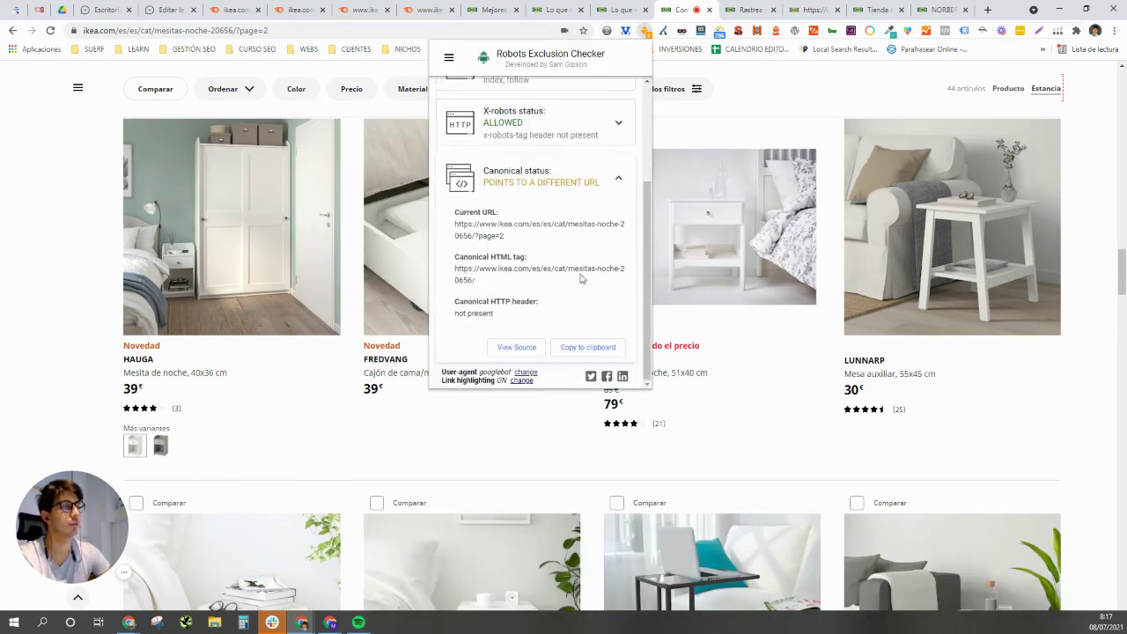
triple_click(457, 279)
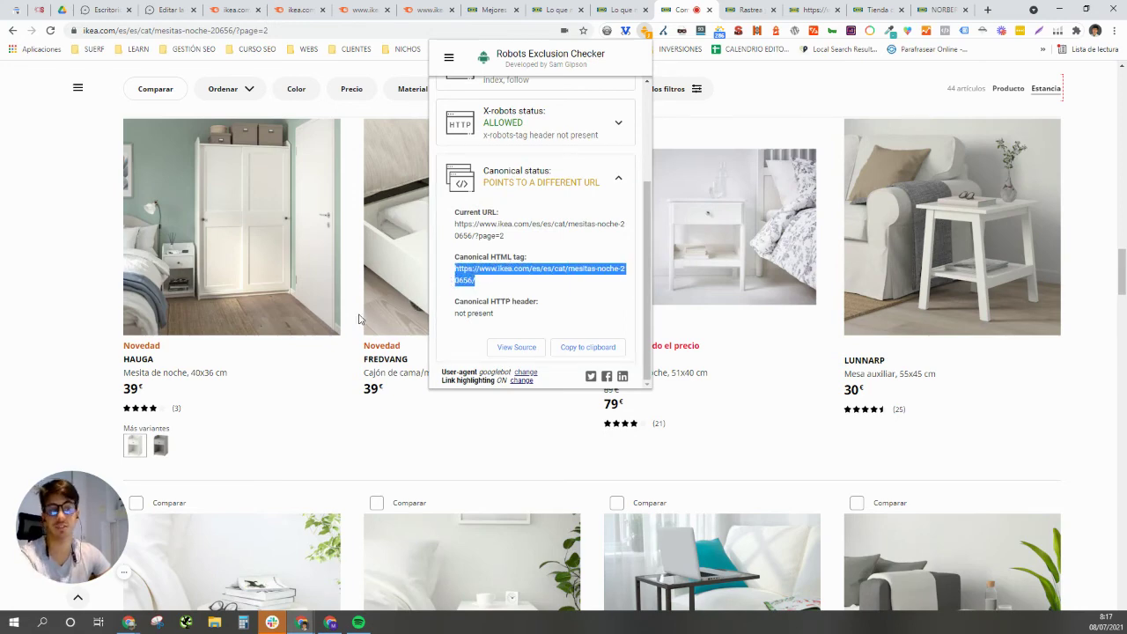
scroll(61, 266, "up", 1)
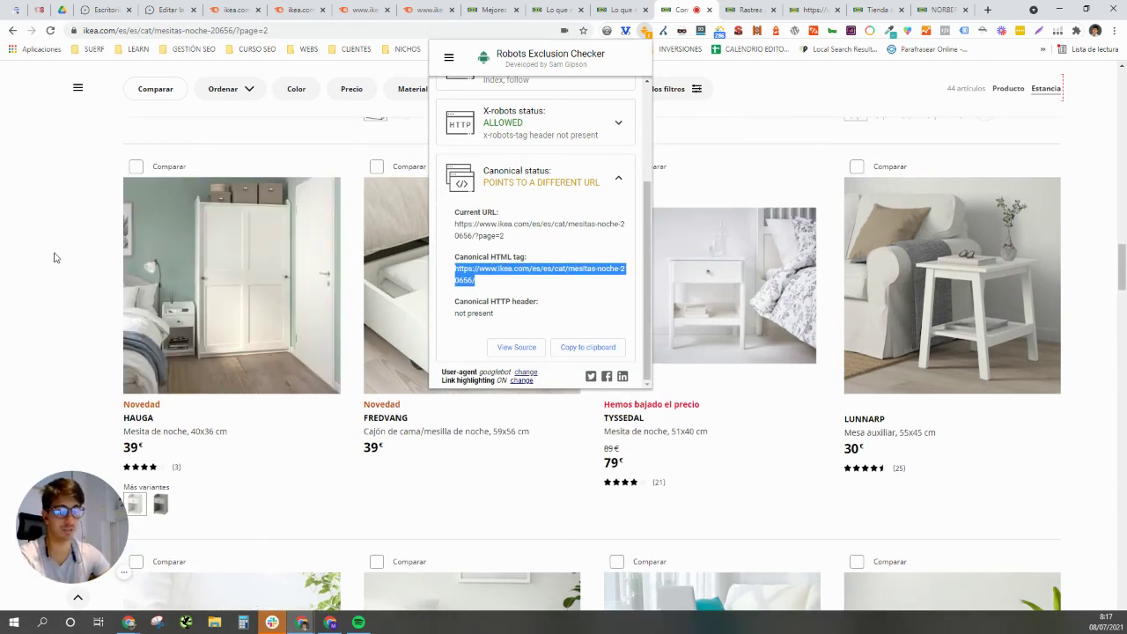
left_click(35, 254)
Look through the whole extended Mesitas de noche listing to examine how page 2 products join the first ones.
scroll(70, 256, "up", 5)
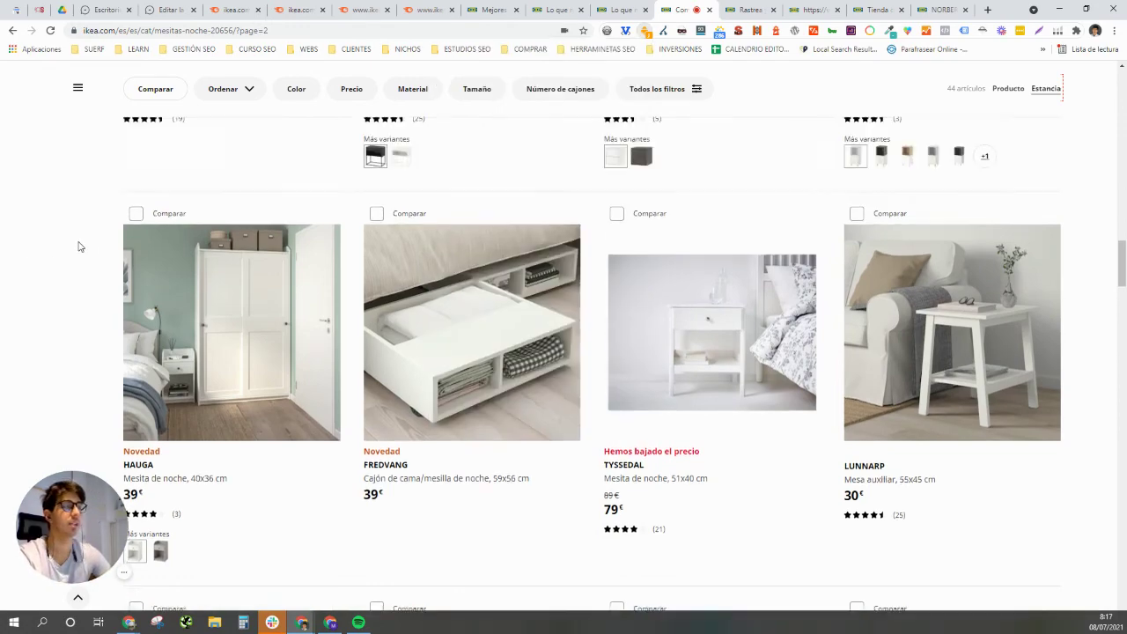
scroll(70, 265, "up", 20)
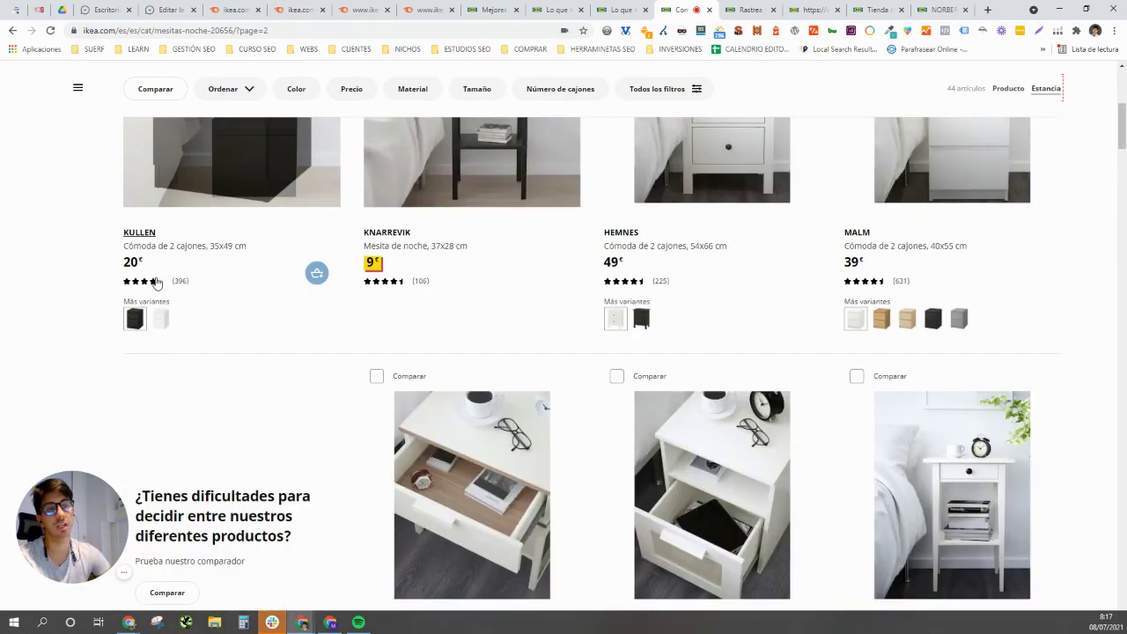
scroll(350, 355, "down", 17)
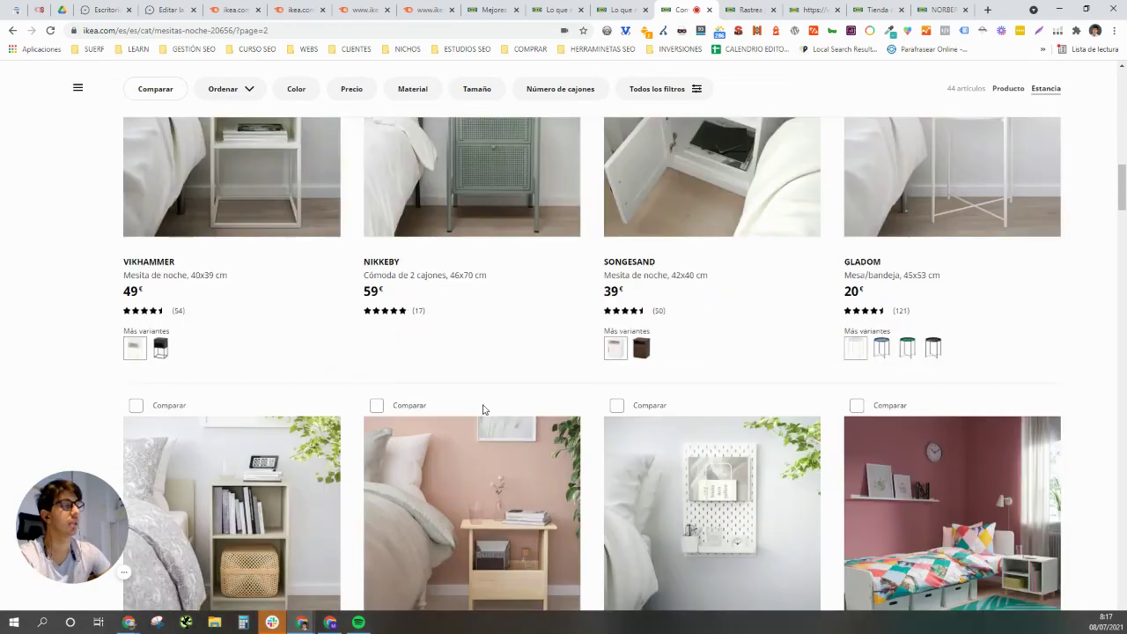
scroll(485, 435, "down", 20)
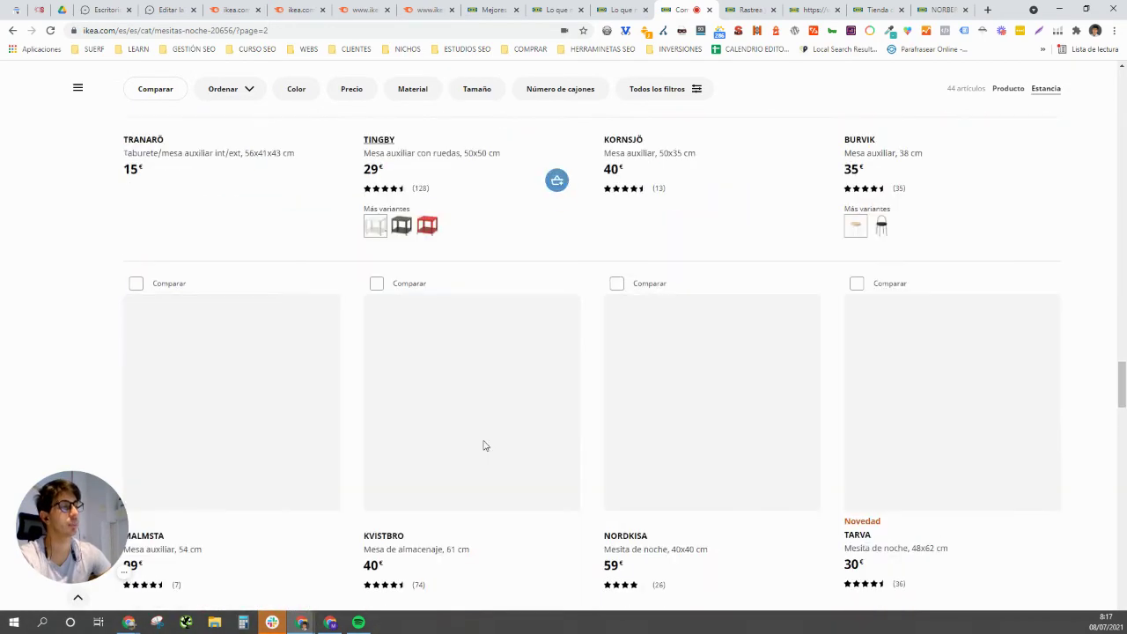
scroll(483, 445, "down", 3)
scroll(493, 440, "up", 10)
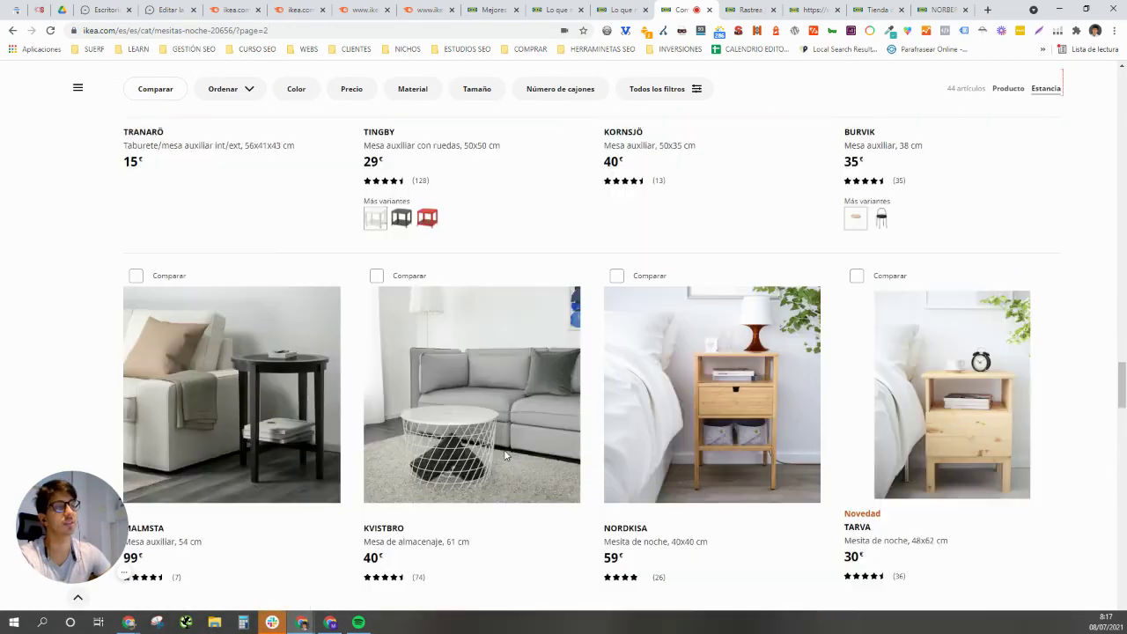
scroll(500, 465, "up", 10)
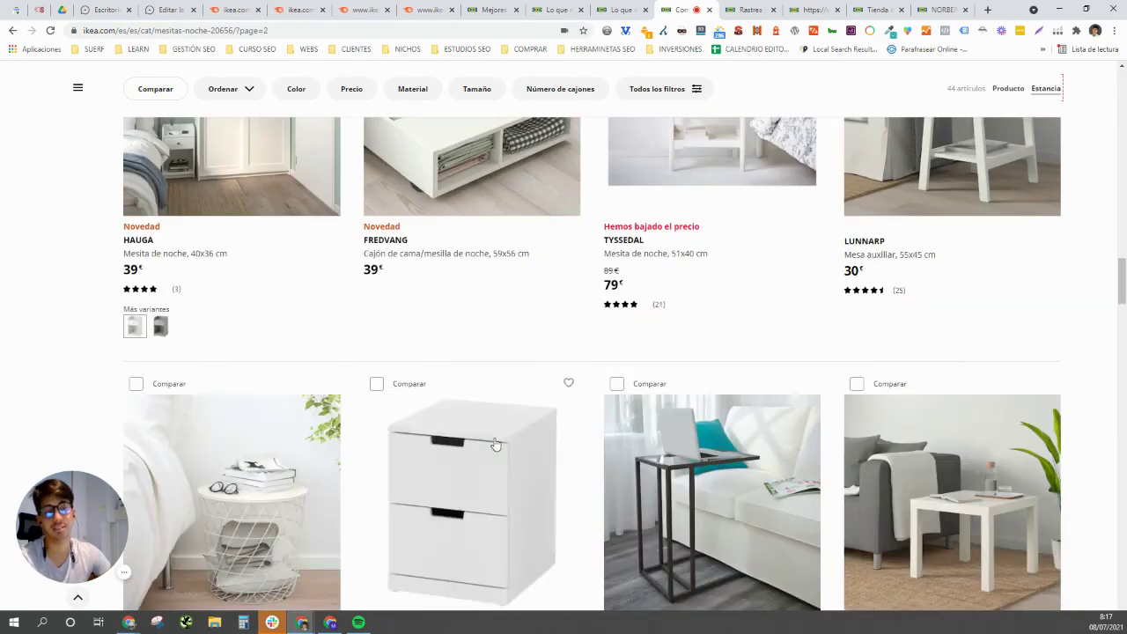
scroll(496, 445, "up", 10)
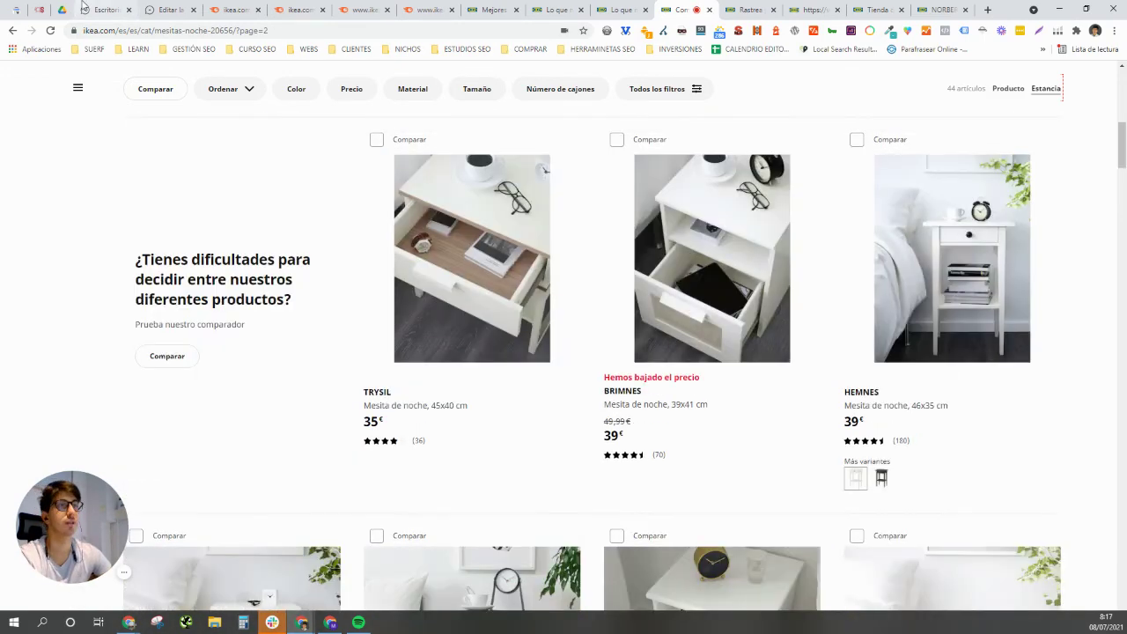
Go back to the filtered listing URL and reload it cut down to mesitas-noche-20656, without the filter parameter or trailing slash.
left_click(13, 31)
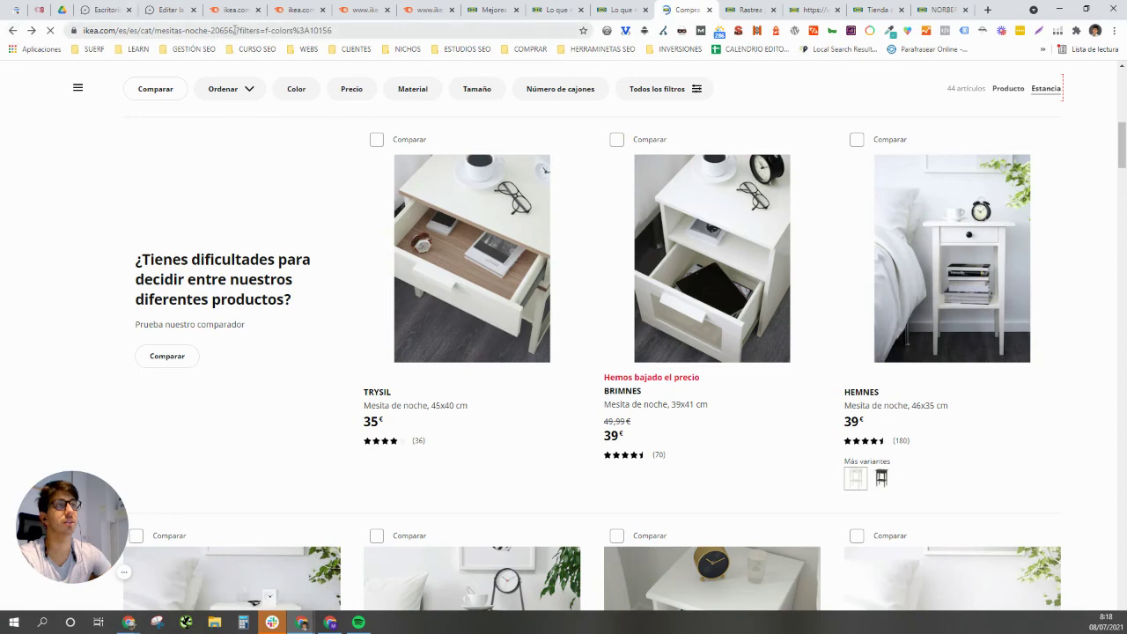
left_click_drag(233, 31, 375, 27)
key("BackSpace")
key("Return")
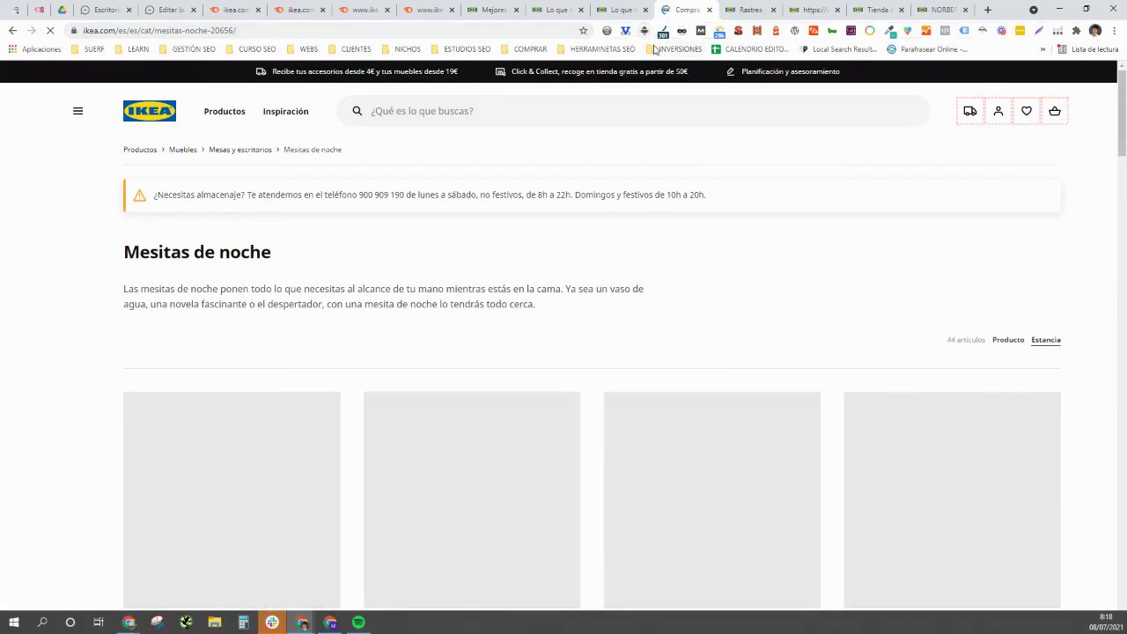
Inspect the redirect chain of the Mesitas de noche category URL in Redirect Path.
left_click(645, 34)
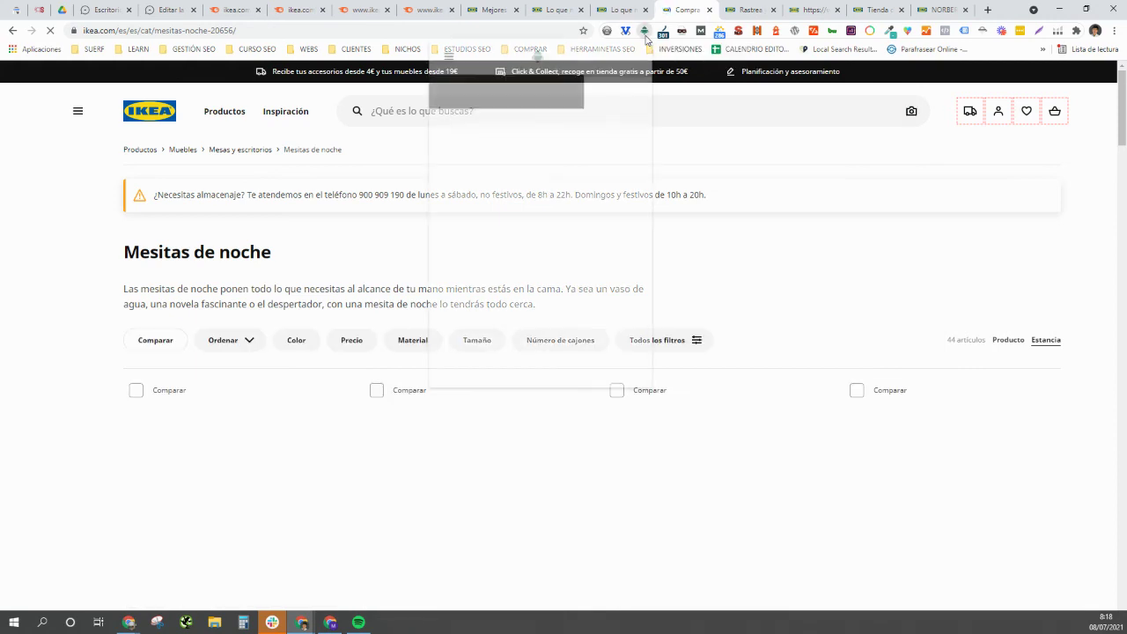
left_click(766, 271)
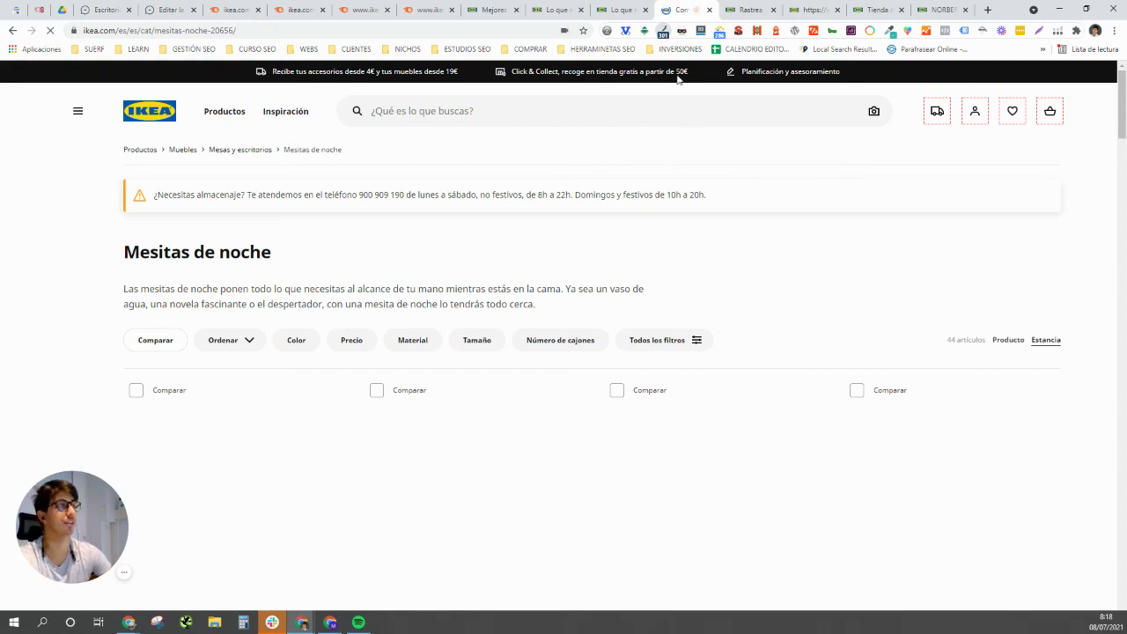
left_click(663, 37)
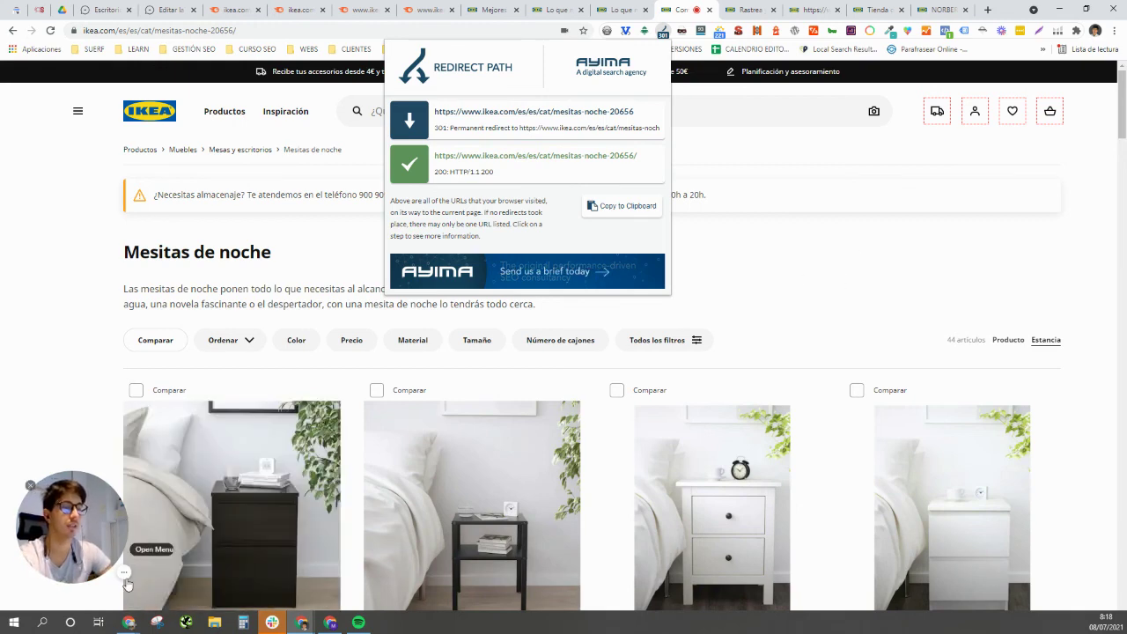
left_click(125, 573)
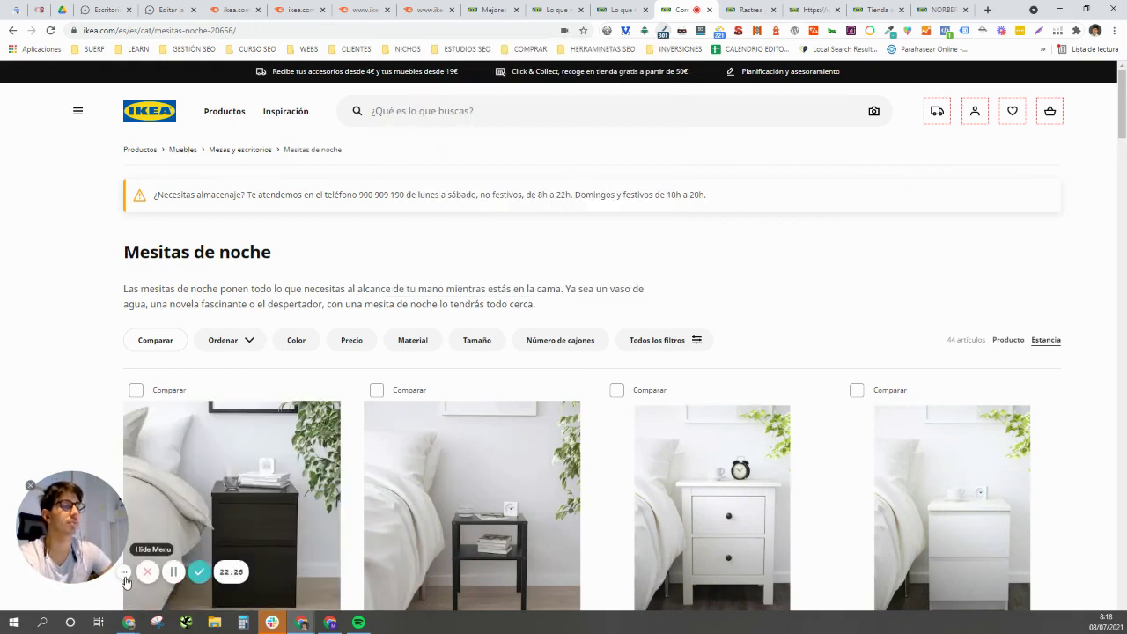
left_click(174, 574)
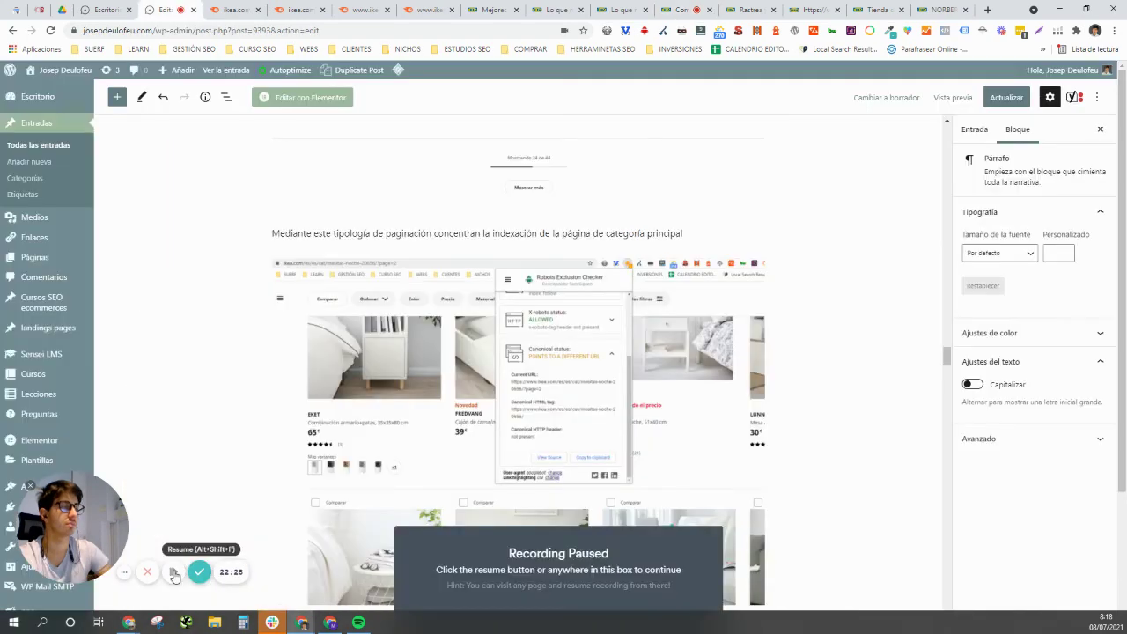
left_click(174, 574)
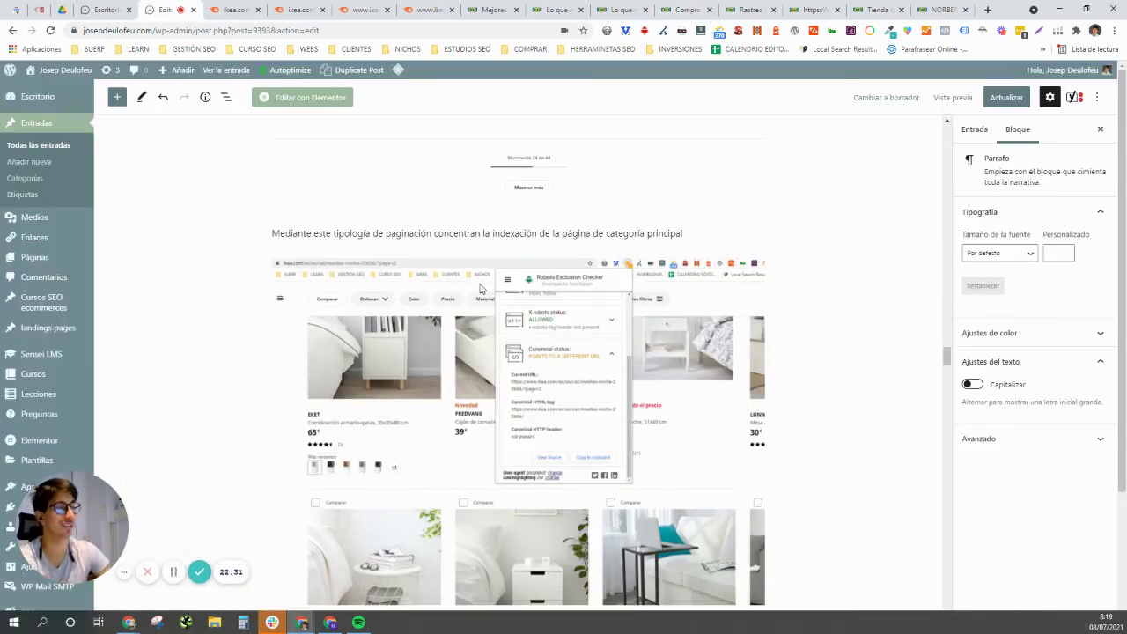
Review the draft's pagination heading, bullets and page 2 screenshot again.
scroll(482, 286, "down", 1)
scroll(491, 284, "up", 3)
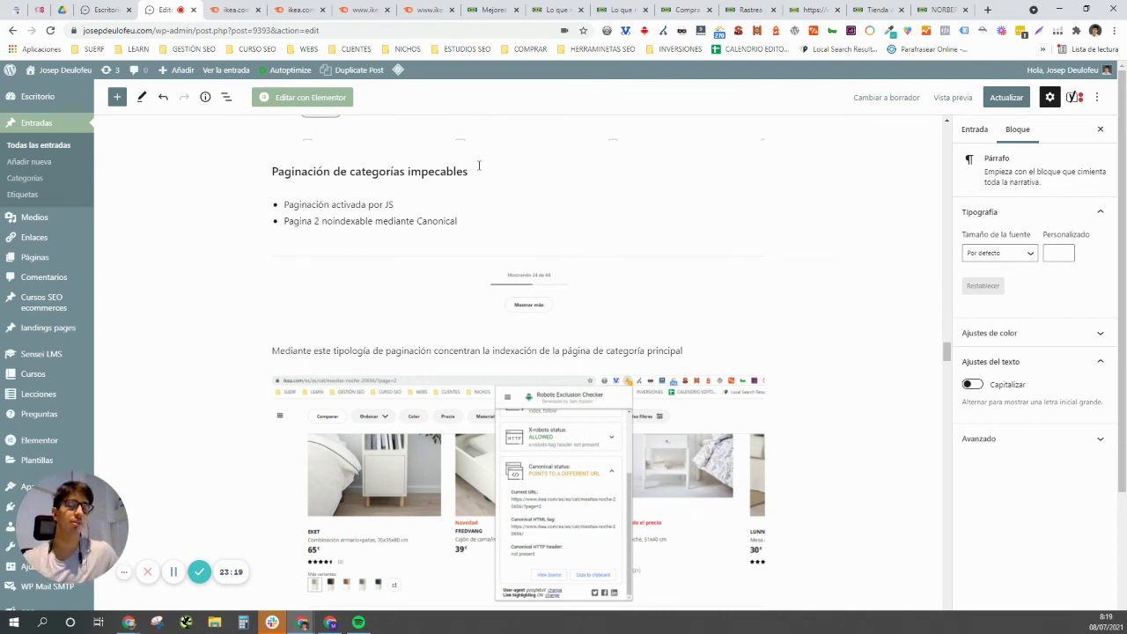
Review the draft's Mesitas de Noche case back to its heading, covering the canonical filters, product card quality and breadcrumb sections.
scroll(510, 209, "down", 10)
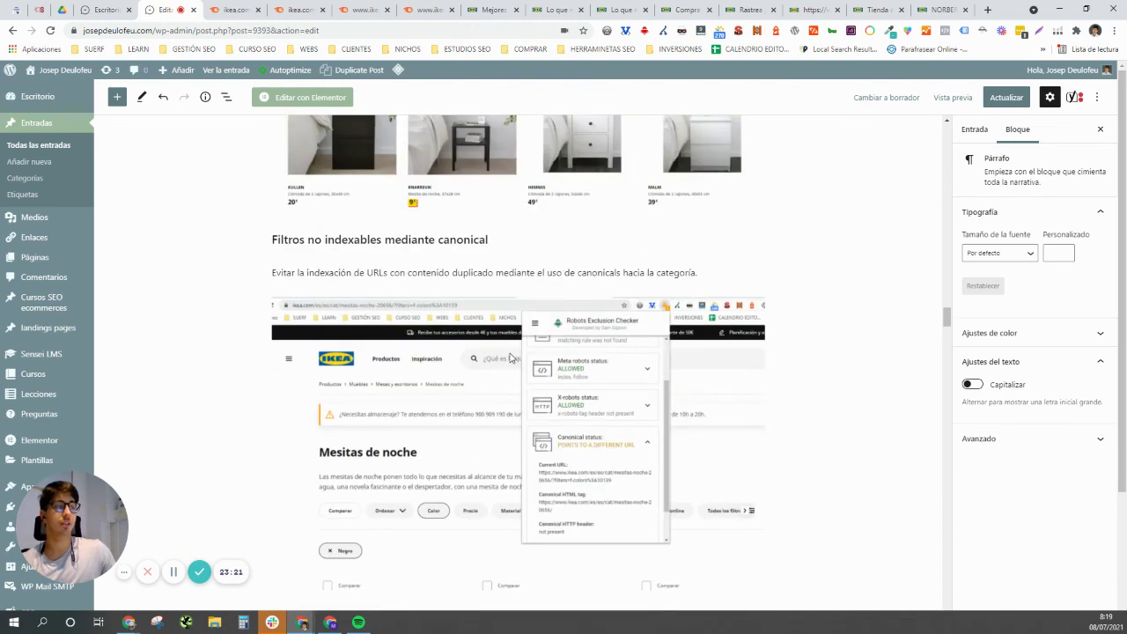
scroll(502, 361, "up", 1)
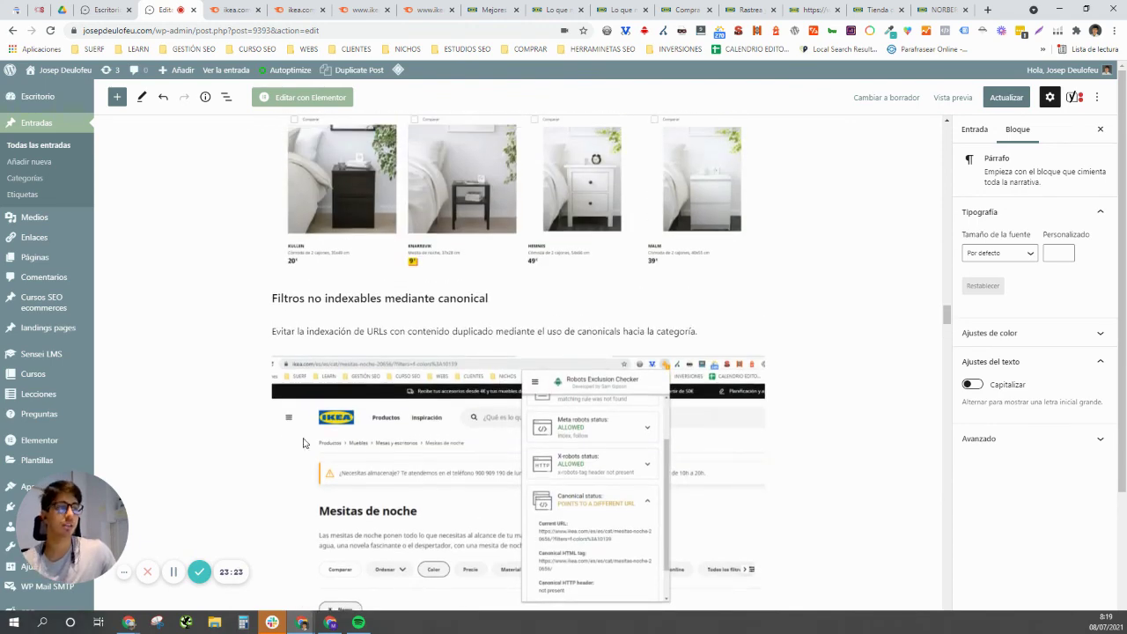
scroll(420, 335, "up", 4)
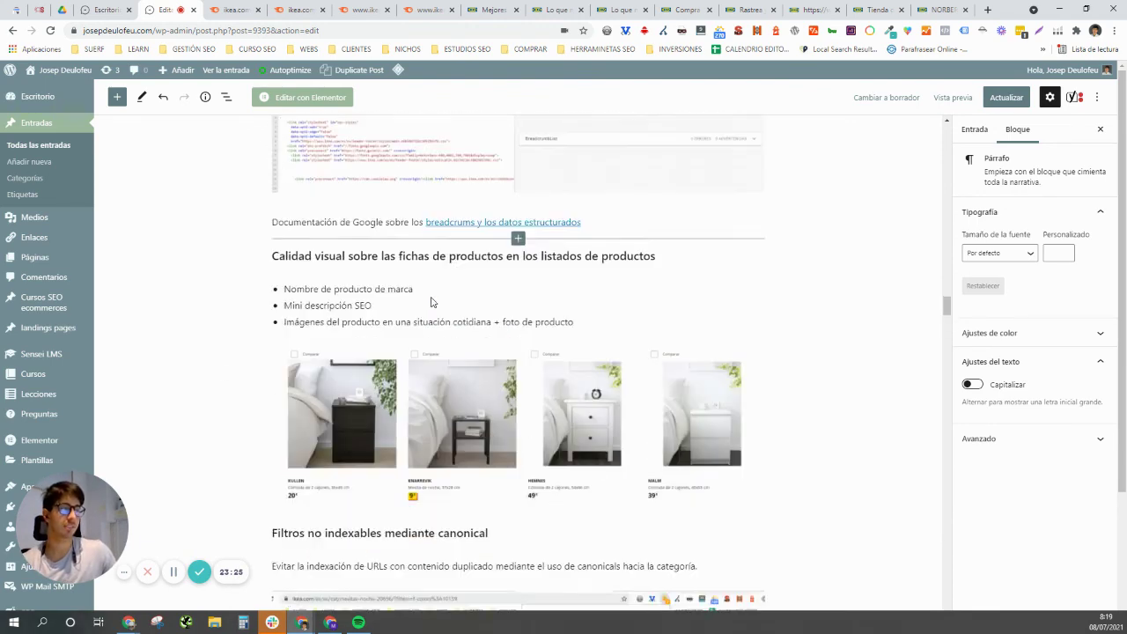
scroll(431, 302, "up", 3)
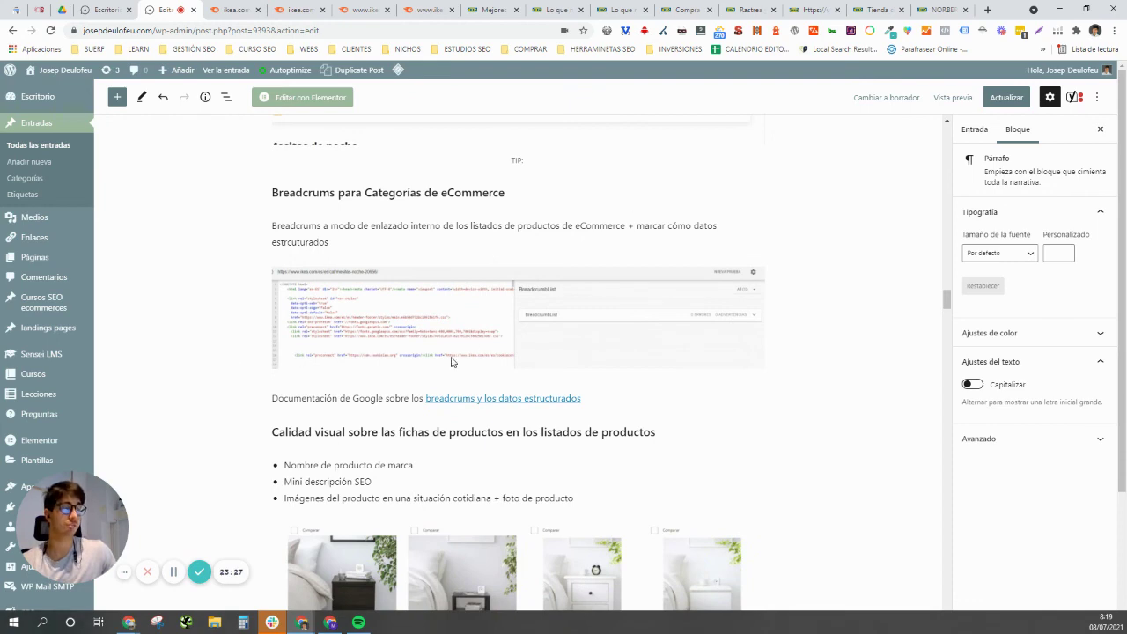
scroll(451, 361, "up", 12)
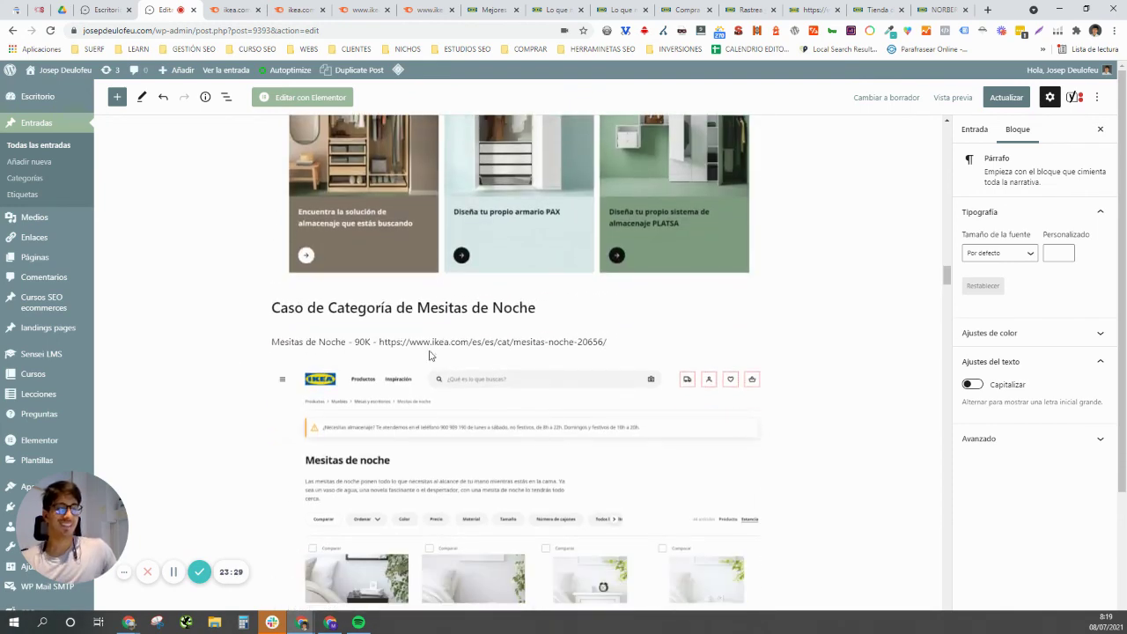
Review the draft's Armarios case, from blog article links, products in use and internal linking back to the keyword positions screenshot.
scroll(357, 369, "up", 3)
scroll(363, 374, "up", 2)
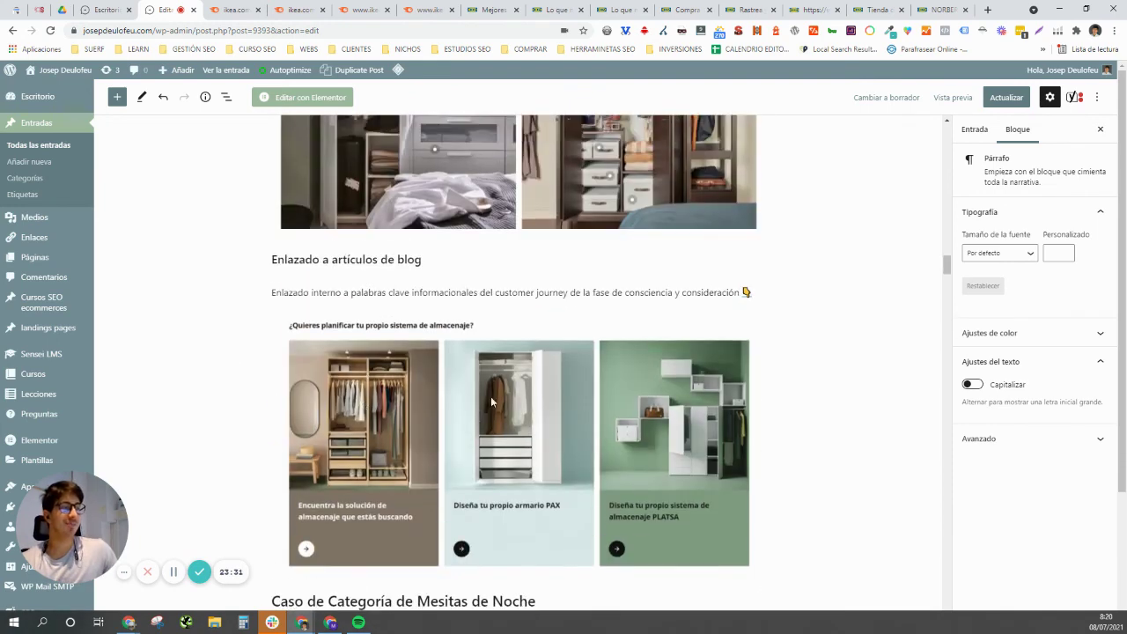
scroll(414, 405, "up", 1)
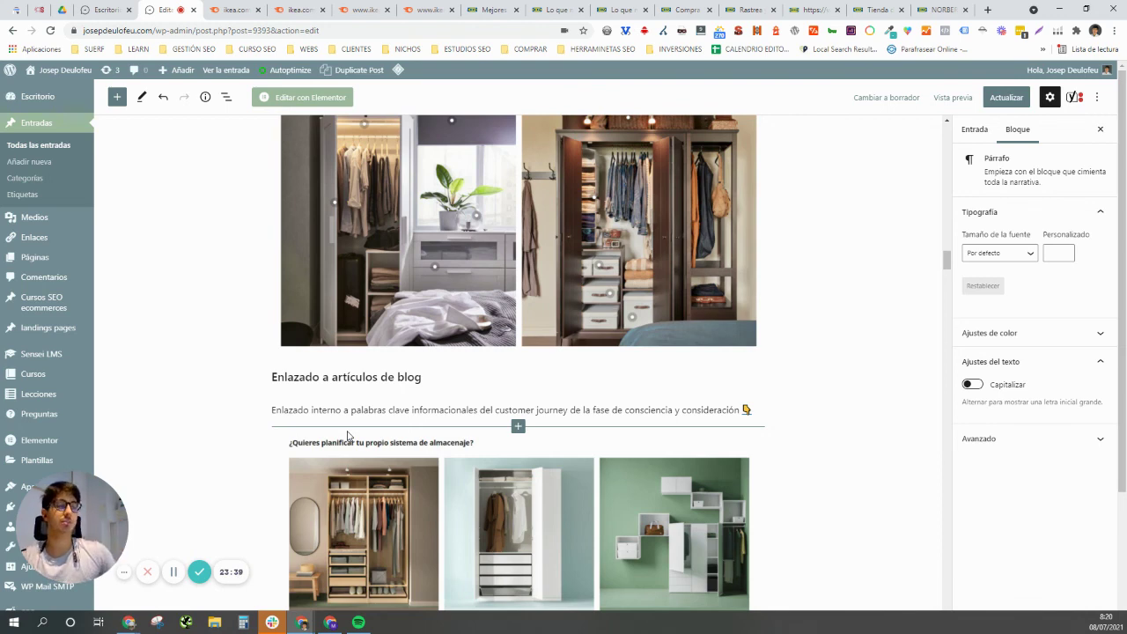
scroll(568, 358, "up", 3)
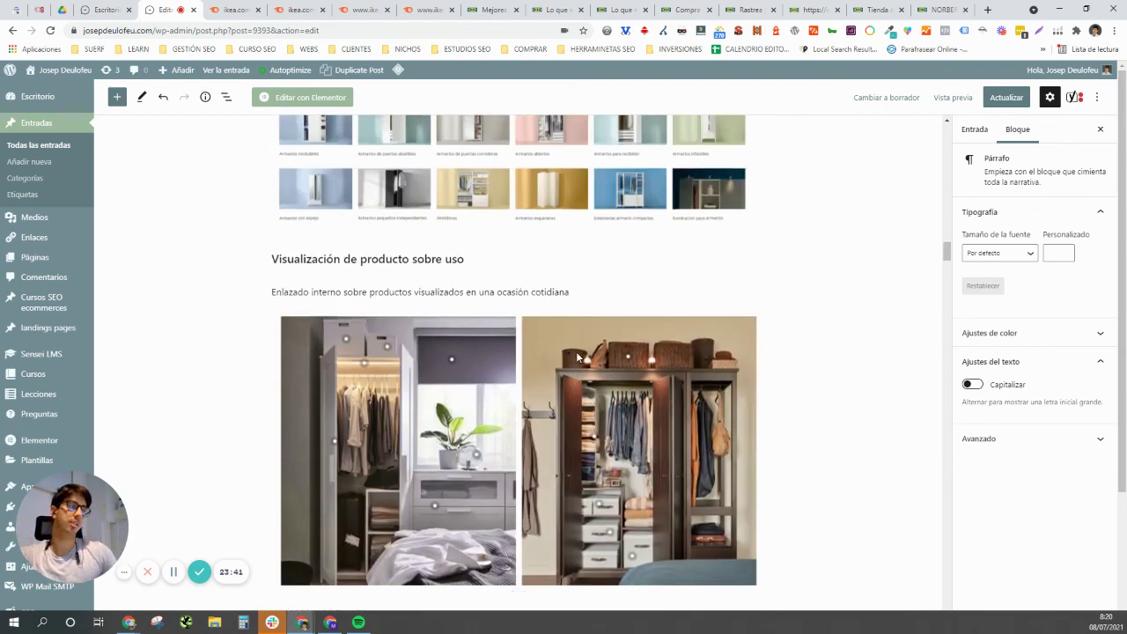
scroll(577, 357, "up", 2)
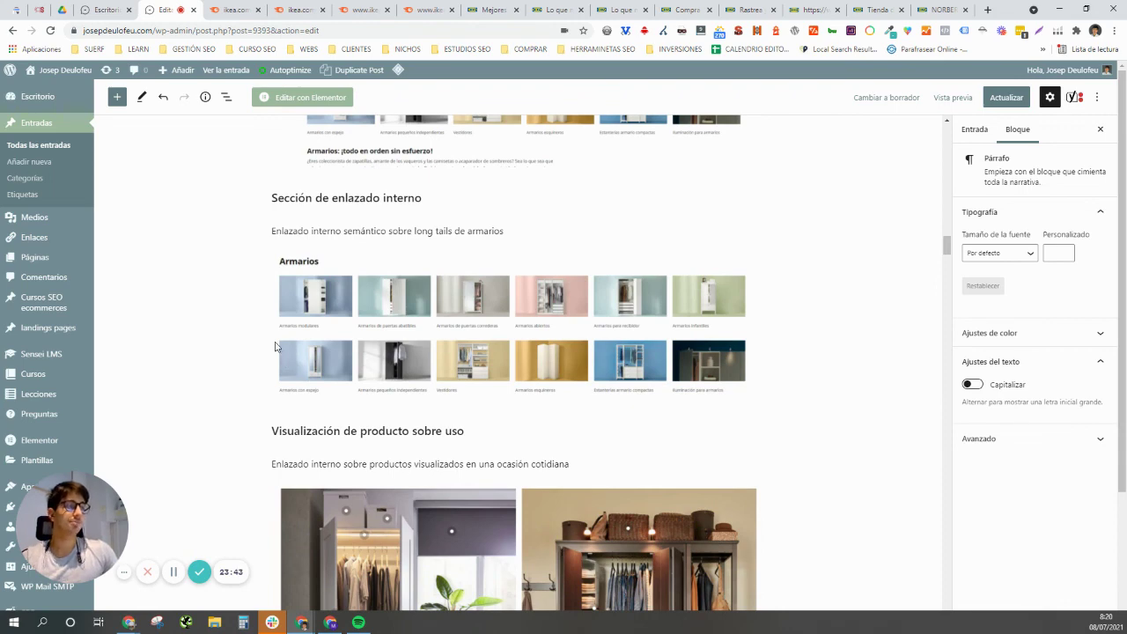
scroll(274, 346, "up", 4)
scroll(275, 346, "up", 4)
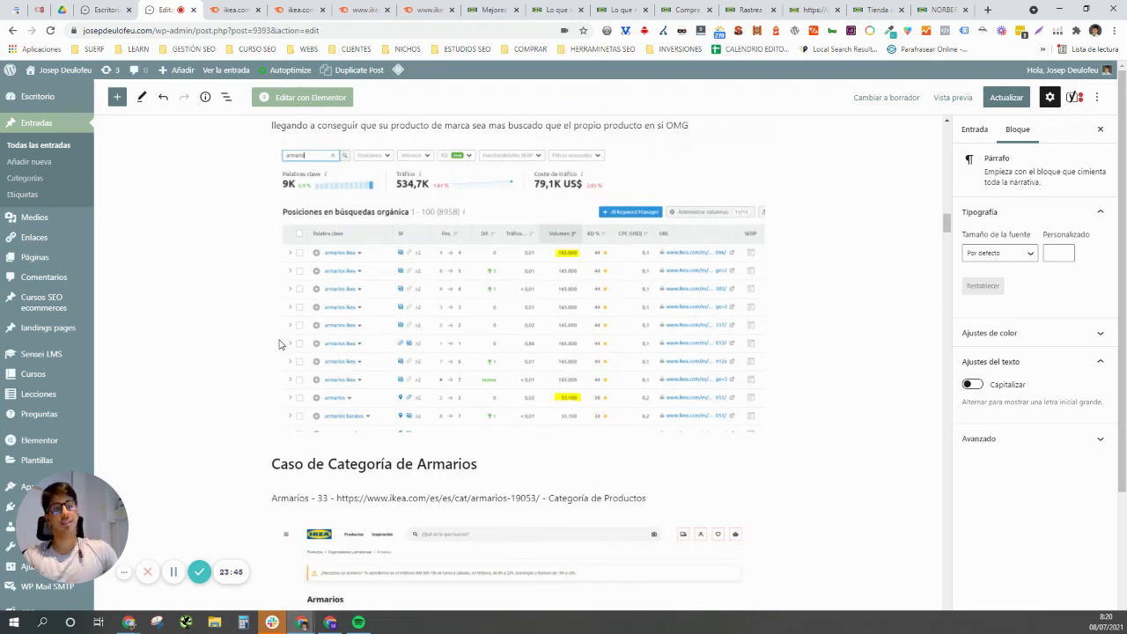